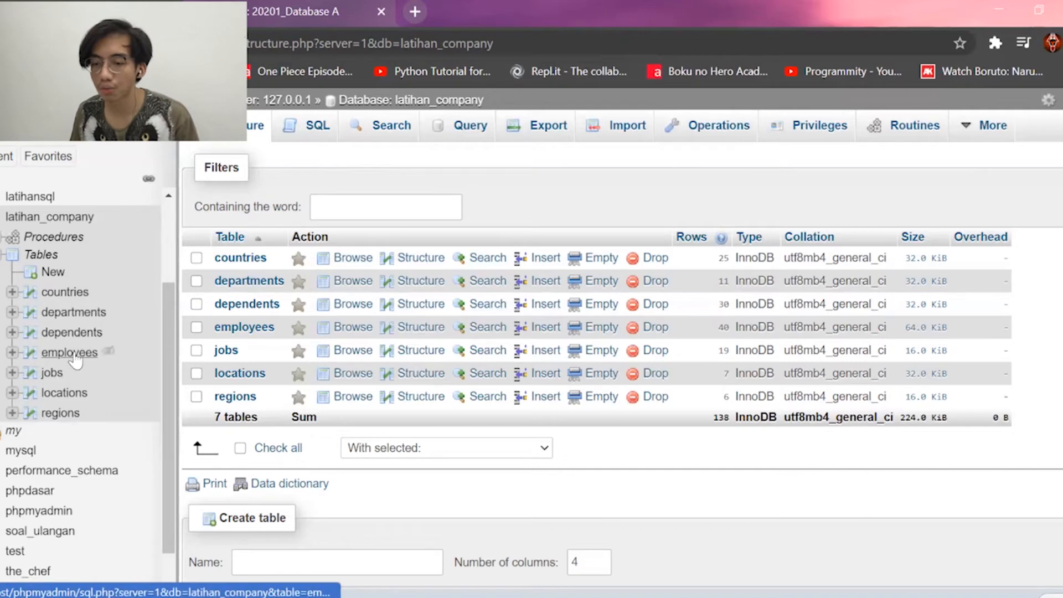
Browse employees, go to its Triggers page, and open a new-table form in latihan_company.
{"action": "left_click", "coordinate": [72, 355]}
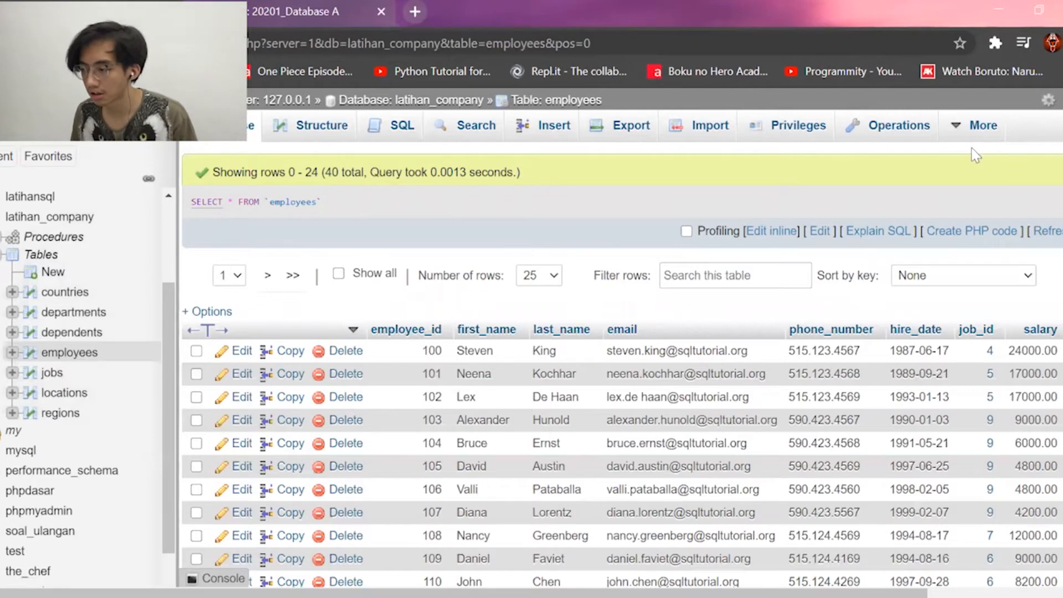
{"action": "mouse_move", "coordinate": [972, 141]}
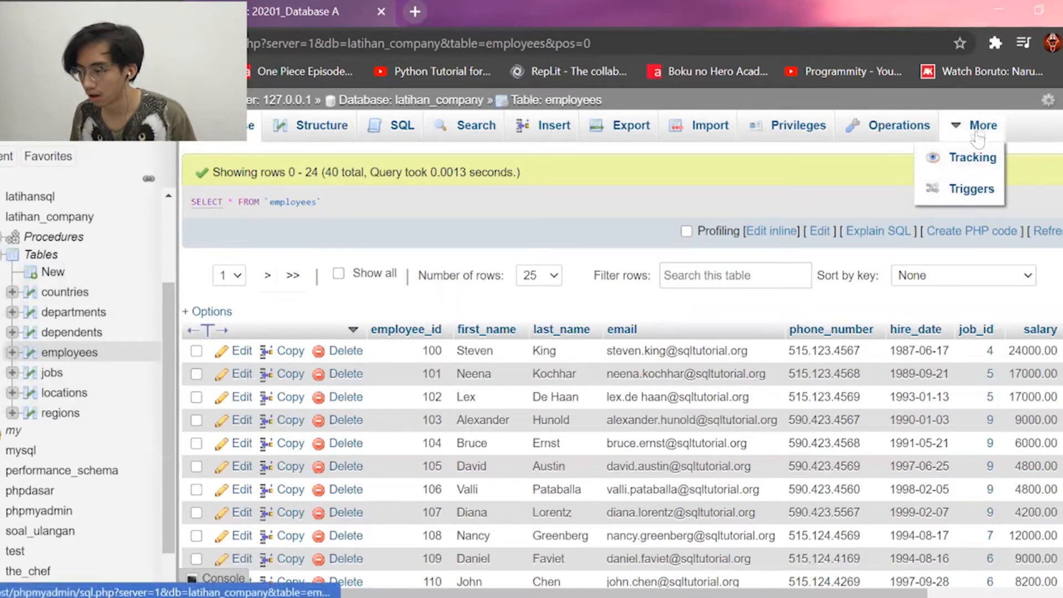
{"action": "left_click", "coordinate": [973, 191]}
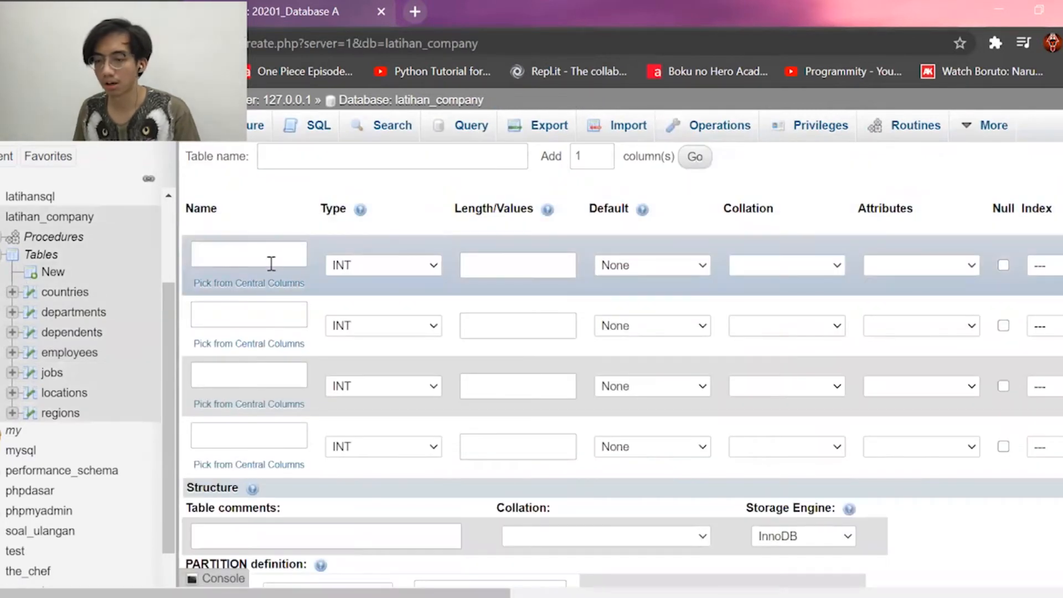
Name the first column id and make it an auto-increment PRIMARY key.
{"action": "left_click", "coordinate": [202, 254]}
{"action": "left_click", "coordinate": [205, 255]}
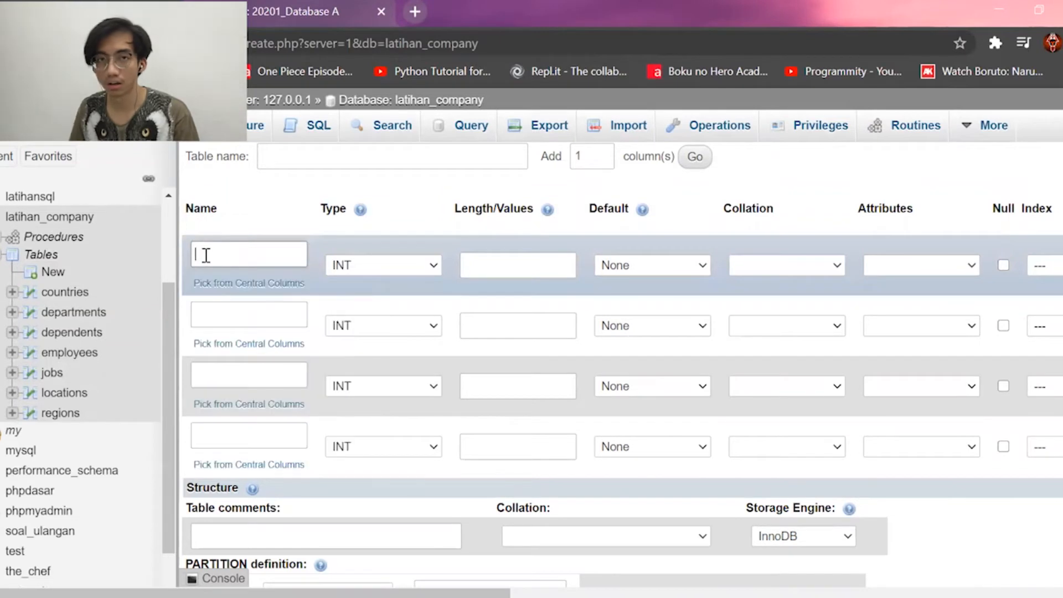
{"action": "left_click", "coordinate": [206, 255]}
{"action": "type", "text": "id"}
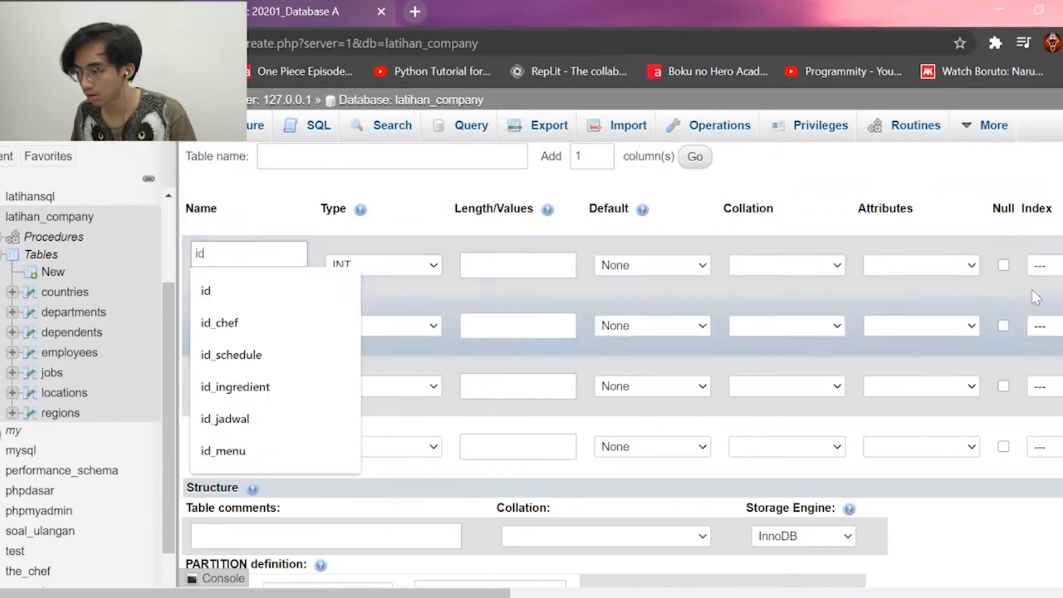
{"action": "left_click", "coordinate": [1043, 266]}
{"action": "left_click", "coordinate": [1046, 320]}
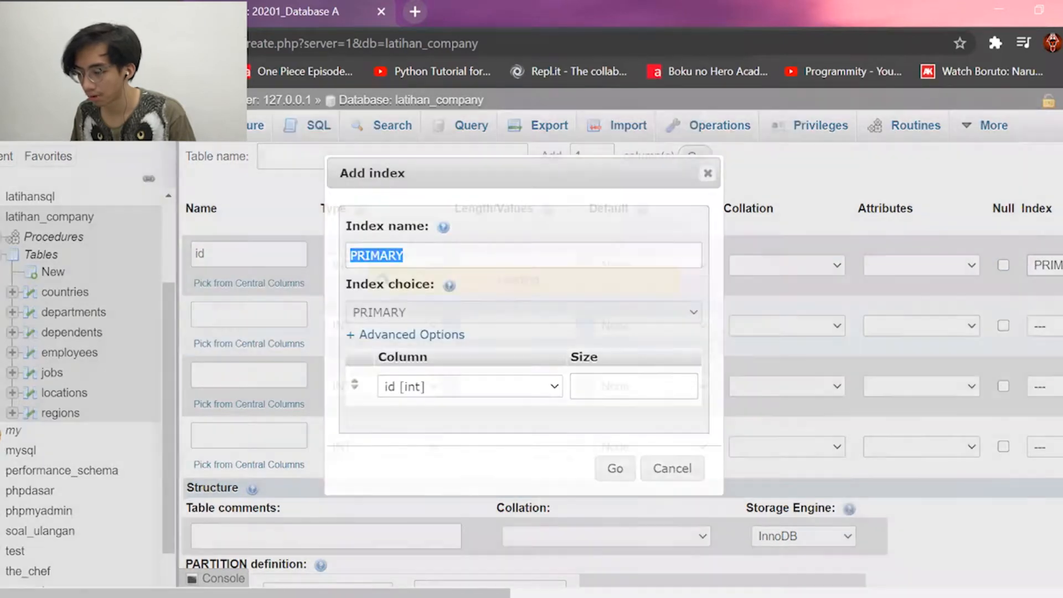
{"action": "left_click", "coordinate": [616, 469]}
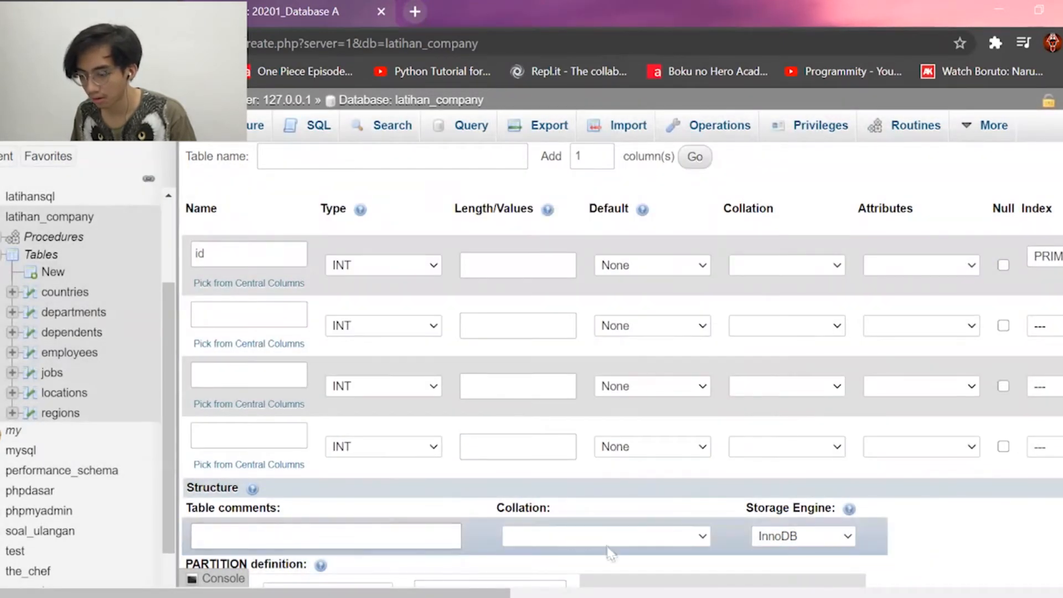
{"action": "scroll", "coordinate": [612, 551], "scroll_direction": "right", "scroll_amount": 7}
{"action": "left_click", "coordinate": [770, 266]}
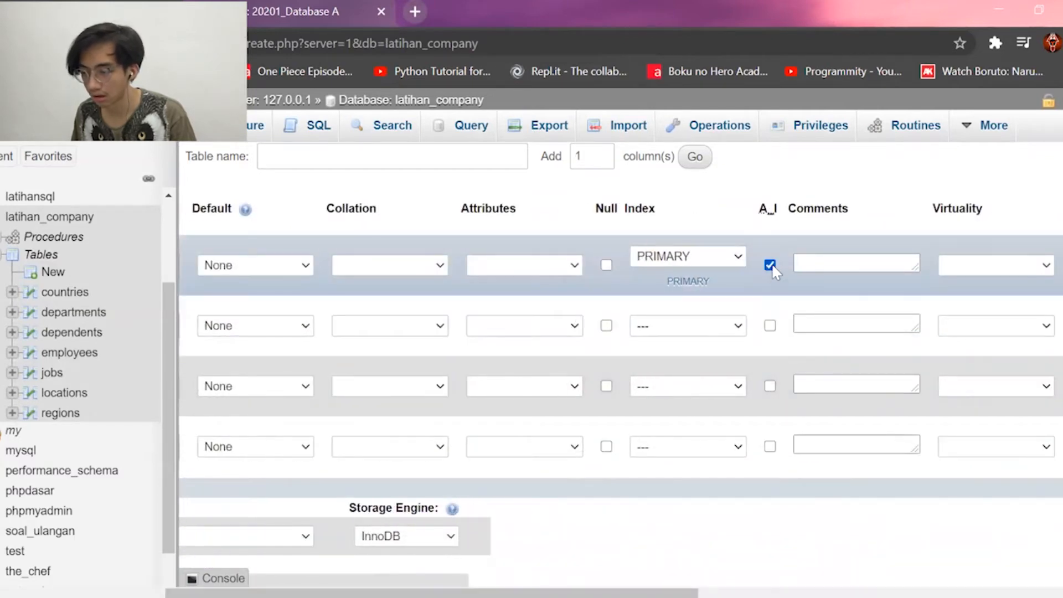
{"action": "left_click_drag", "start_coordinate": [421, 593], "coordinate": [182, 593]}
Add an employee_id INT column and an action column of type VARCHAR(30).
{"action": "left_click", "coordinate": [269, 327]}
{"action": "type", "text": "employee"}
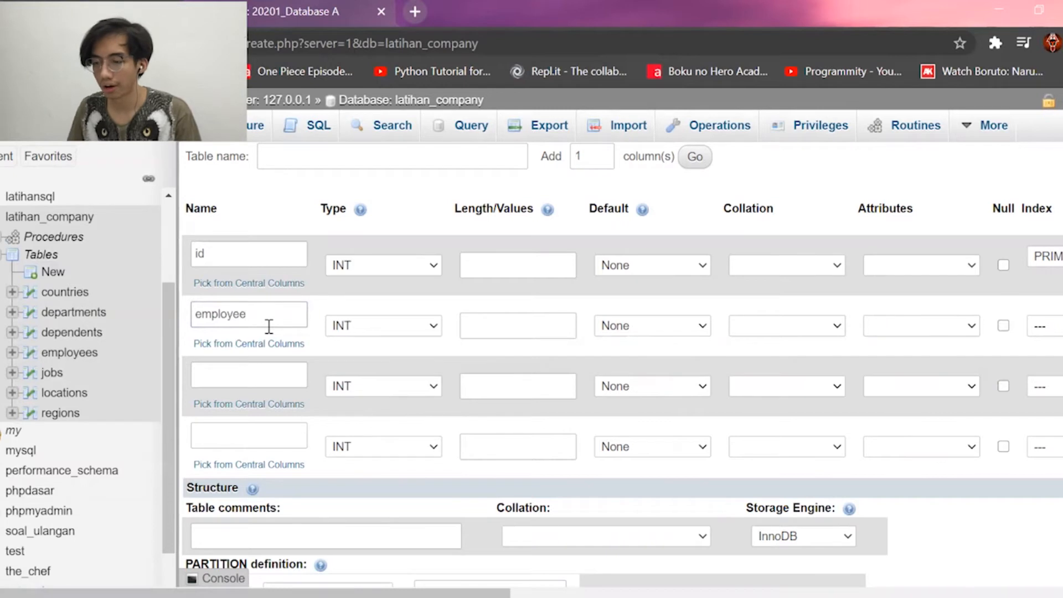
{"action": "type", "text": "_id"}
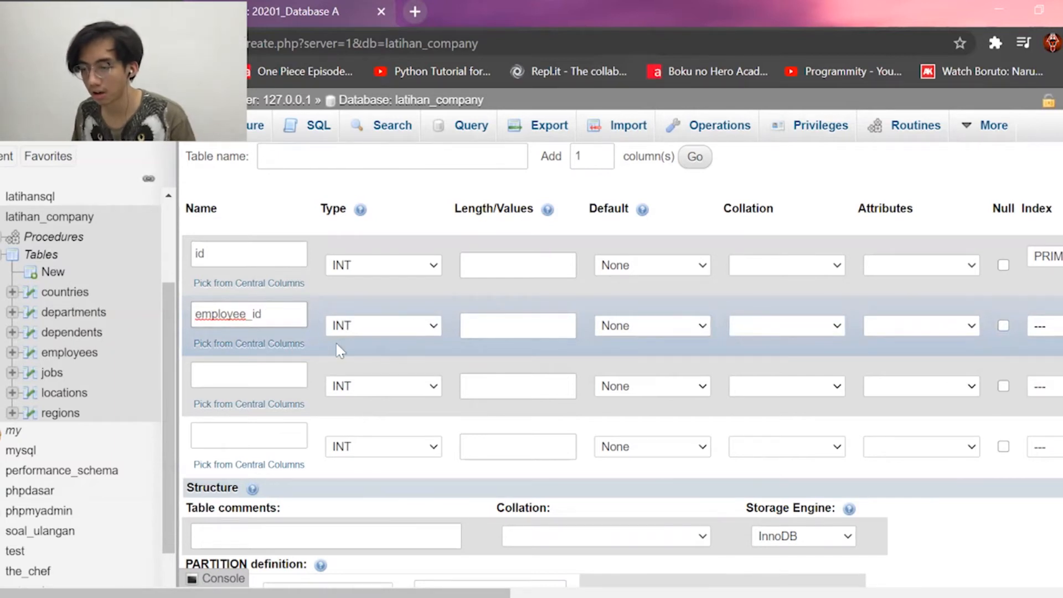
{"action": "left_click", "coordinate": [280, 381]}
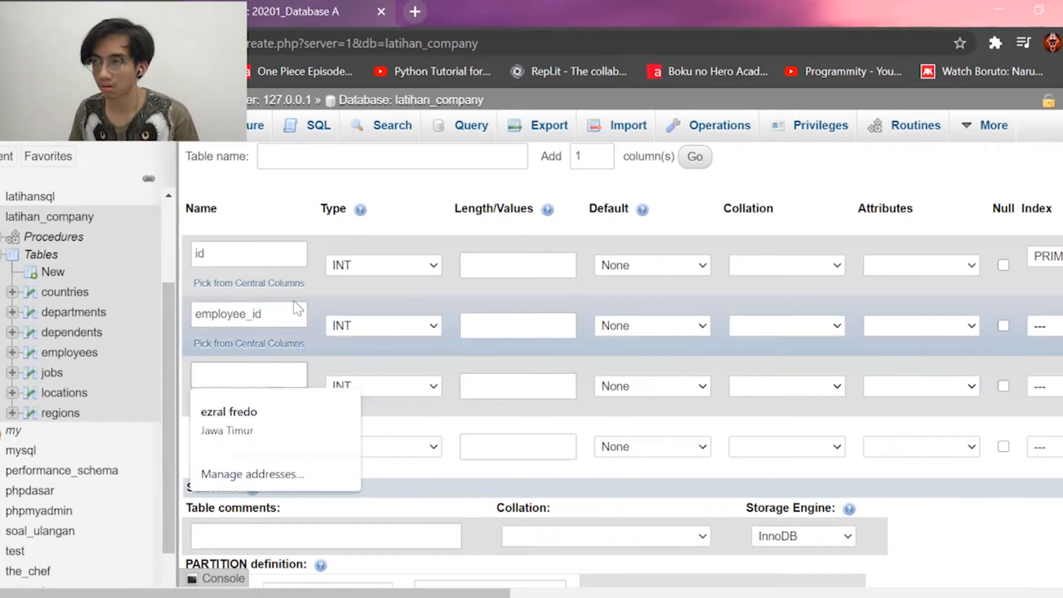
{"action": "type", "text": "action"}
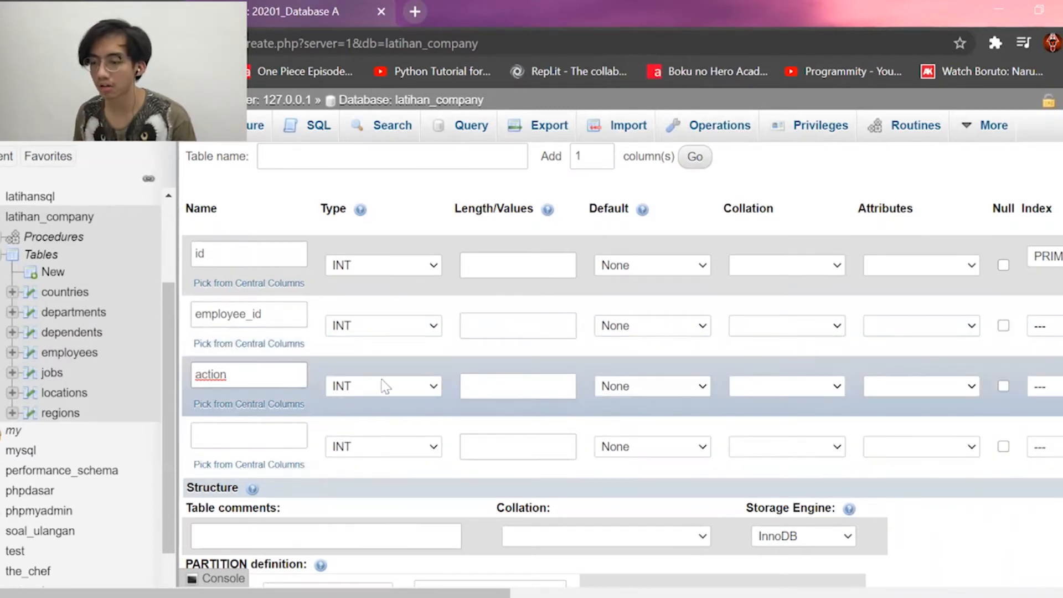
{"action": "left_click", "coordinate": [386, 386]}
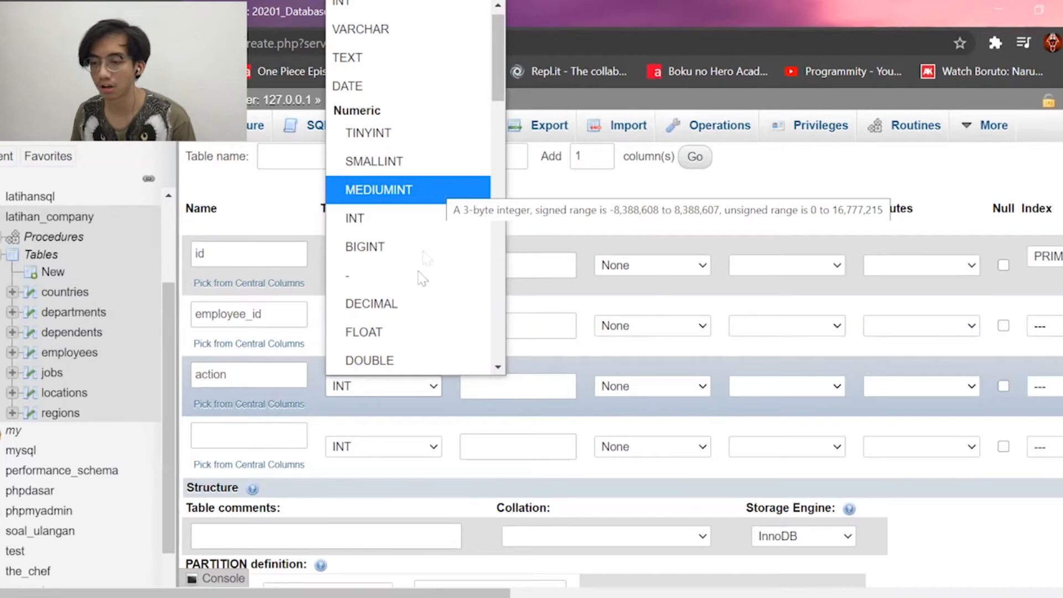
{"action": "scroll", "coordinate": [390, 157], "scroll_direction": "down", "scroll_amount": 2}
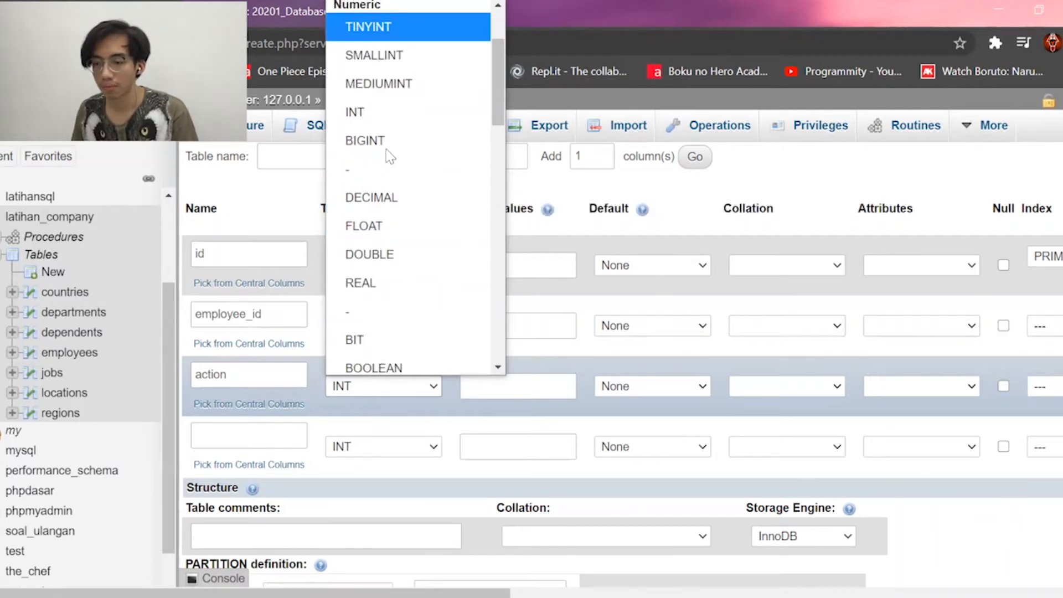
{"action": "scroll", "coordinate": [387, 161], "scroll_direction": "up", "scroll_amount": 2}
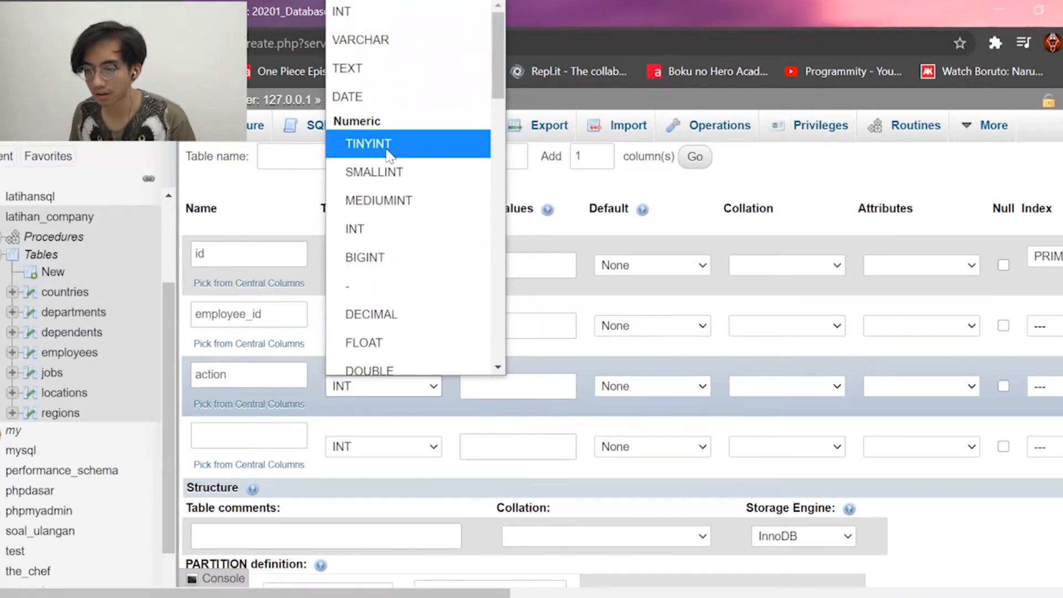
{"action": "scroll", "coordinate": [387, 222], "scroll_direction": "down", "scroll_amount": 5}
{"action": "left_click", "coordinate": [387, 360]}
{"action": "left_click", "coordinate": [522, 380]}
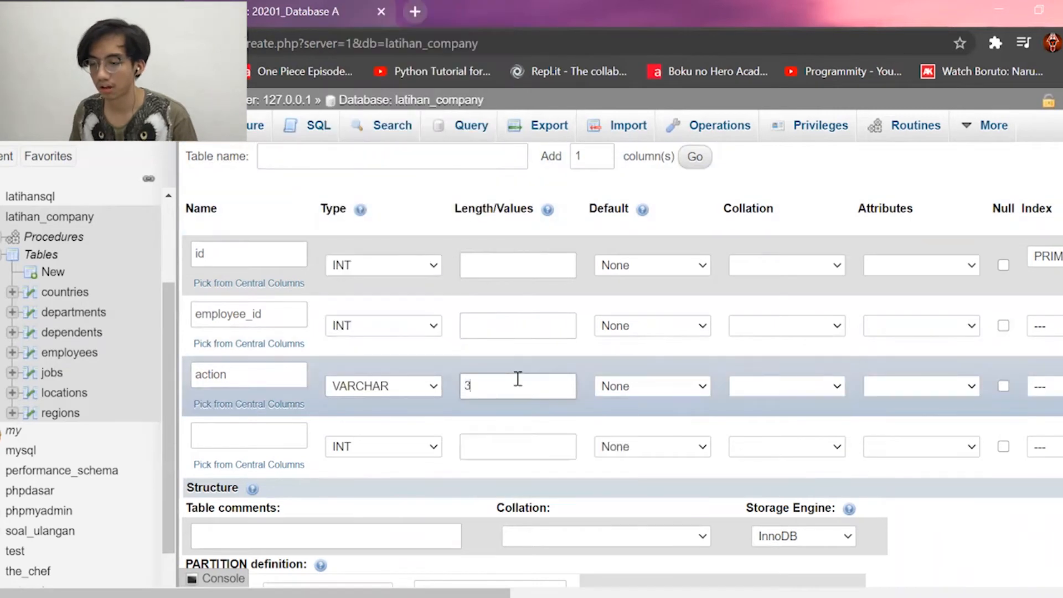
{"action": "type", "text": "30"}
Add a fourth column named date with type DATE.
{"action": "left_click", "coordinate": [267, 428]}
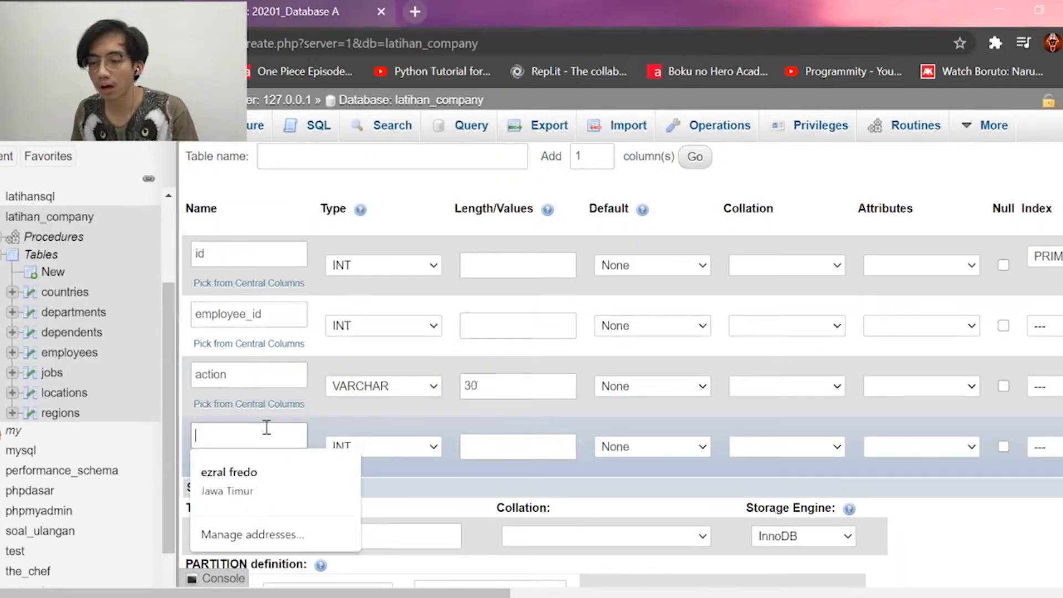
{"action": "type", "text": "date"}
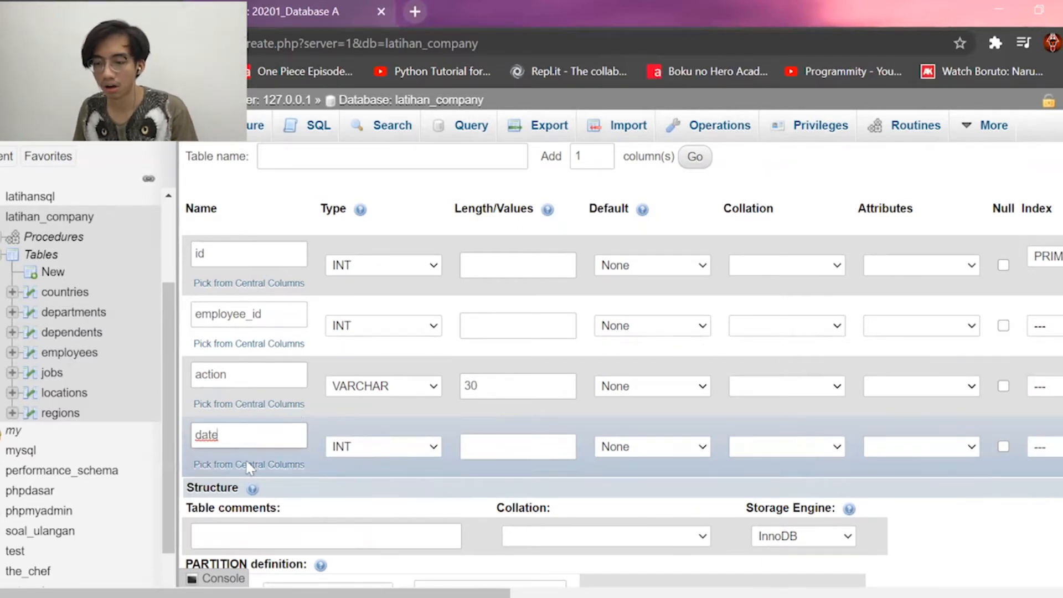
{"action": "left_click", "coordinate": [386, 451]}
{"action": "key", "text": "d"}
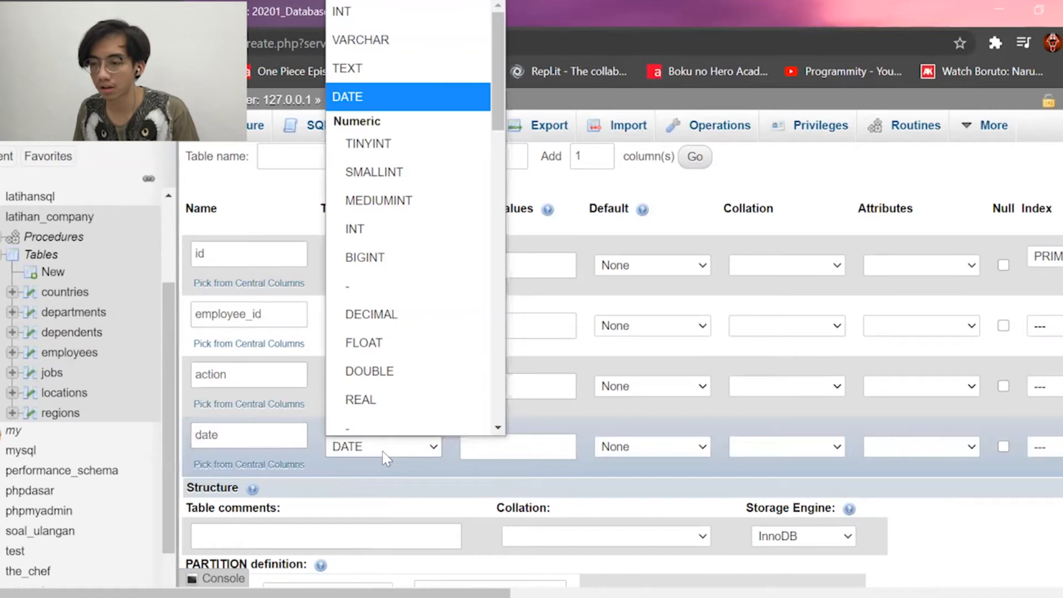
{"action": "left_click", "coordinate": [399, 99]}
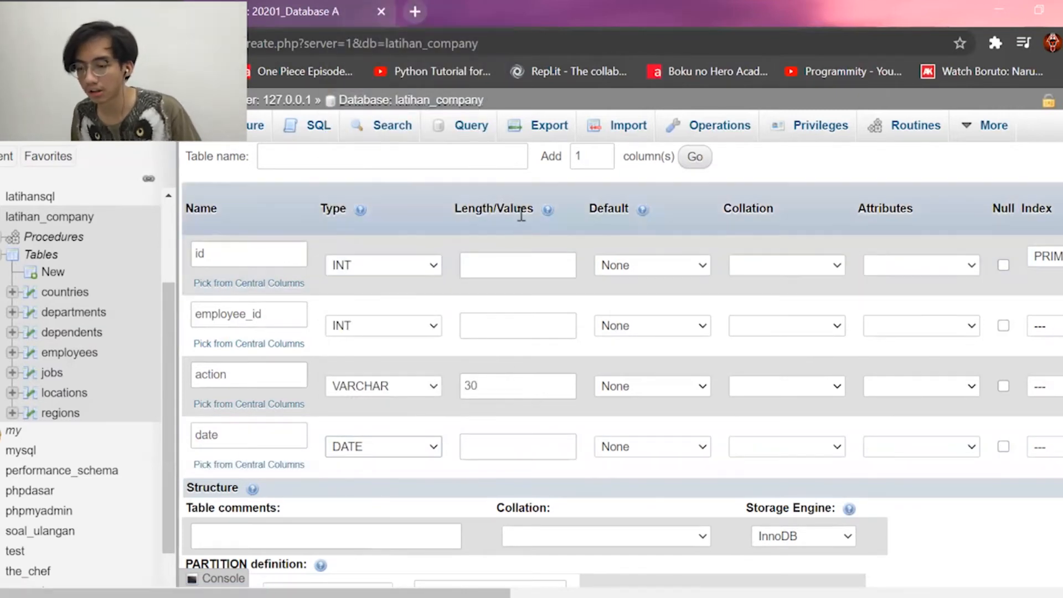
{"action": "scroll", "coordinate": [517, 210], "scroll_direction": "down", "scroll_amount": 3}
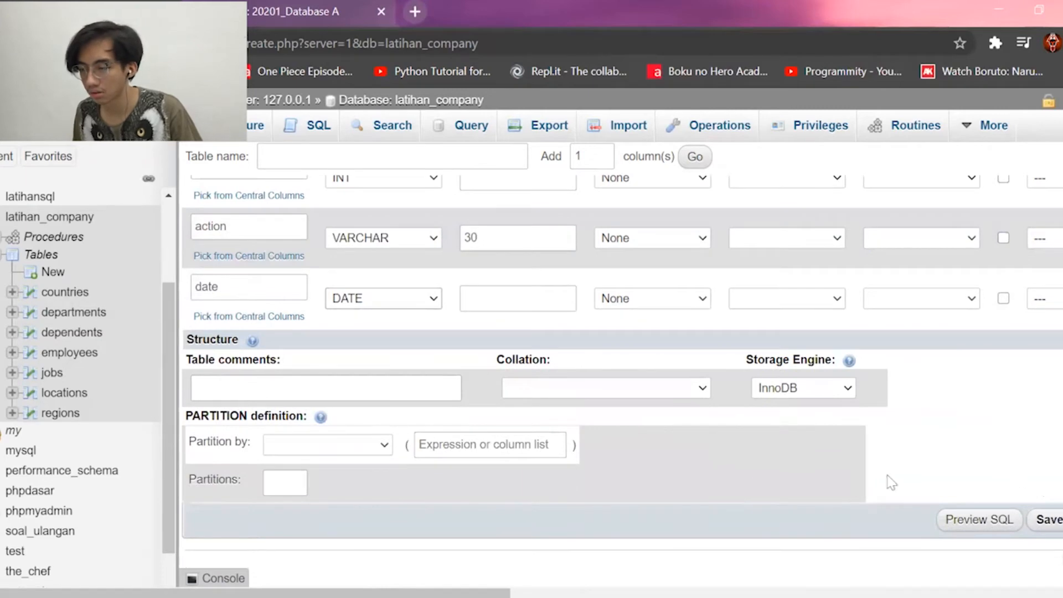
{"action": "scroll", "coordinate": [517, 356], "scroll_direction": "up", "scroll_amount": 3}
Name the table logs, save it, and browse its still-empty rows.
{"action": "left_click", "coordinate": [300, 162]}
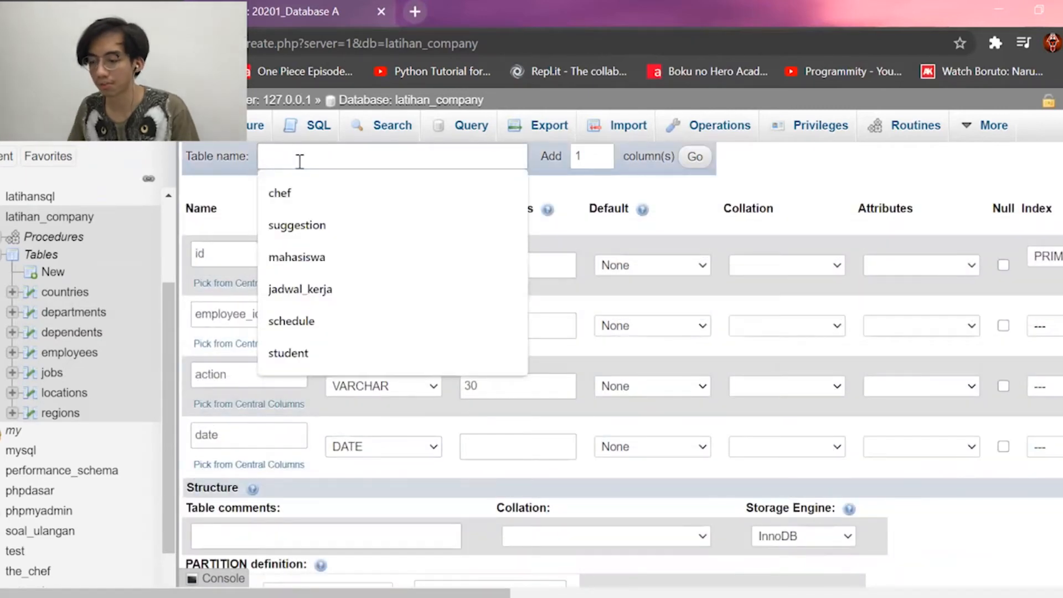
{"action": "type", "text": "logs"}
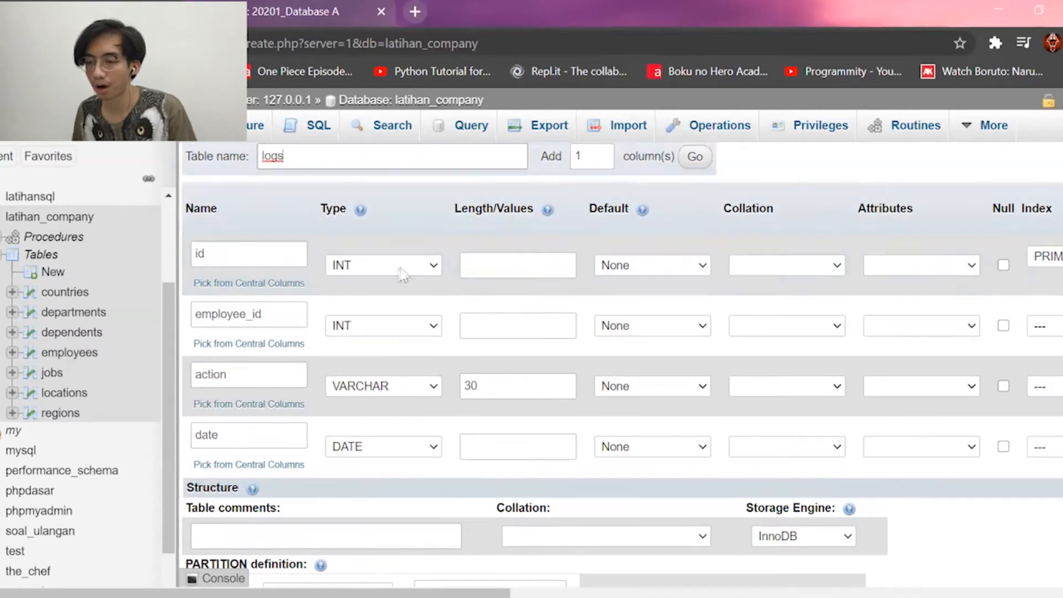
{"action": "scroll", "coordinate": [1005, 277], "scroll_direction": "down", "scroll_amount": 3}
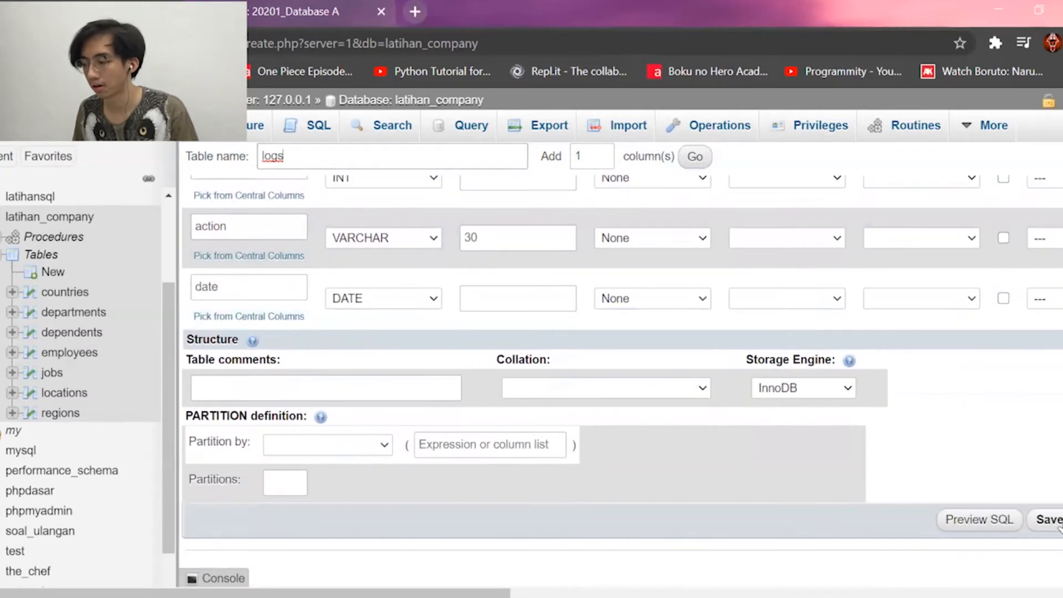
{"action": "left_click", "coordinate": [1058, 520]}
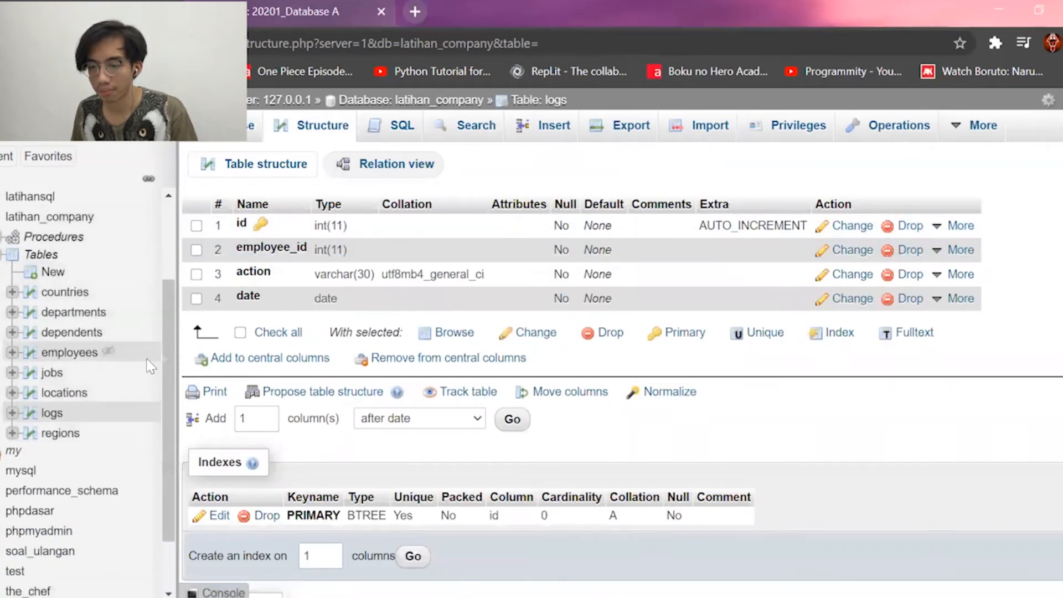
{"action": "left_click", "coordinate": [241, 125]}
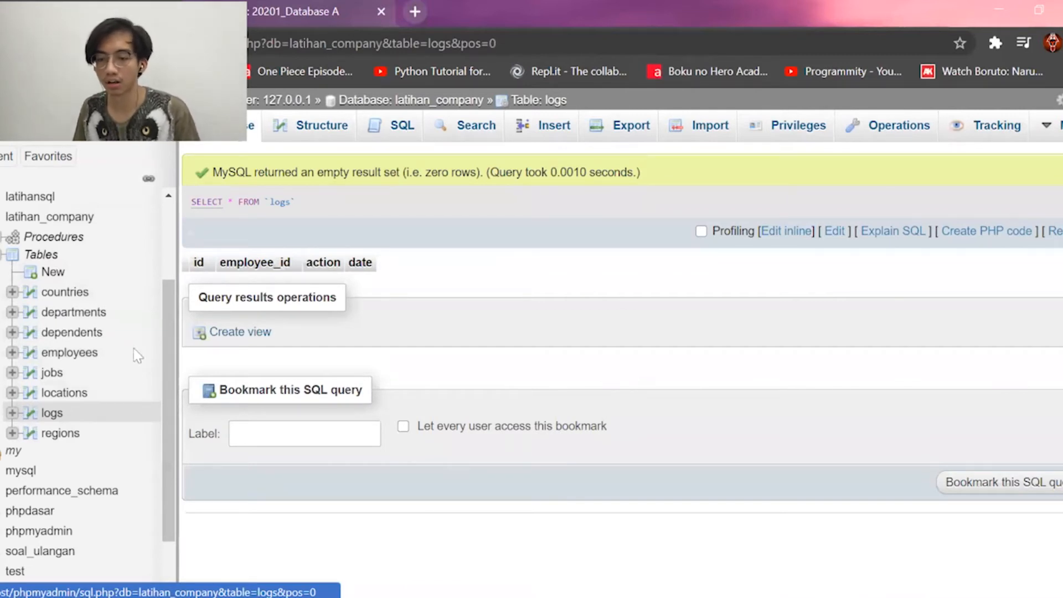
Go to the employees table's Triggers page and start adding a new trigger.
{"action": "left_click", "coordinate": [76, 353]}
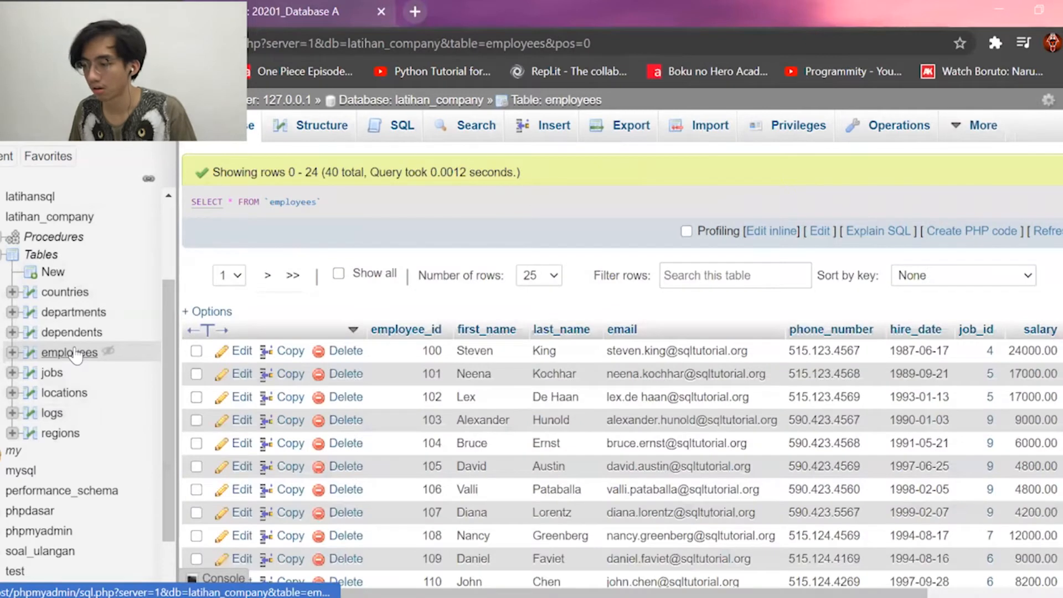
{"action": "mouse_move", "coordinate": [975, 132]}
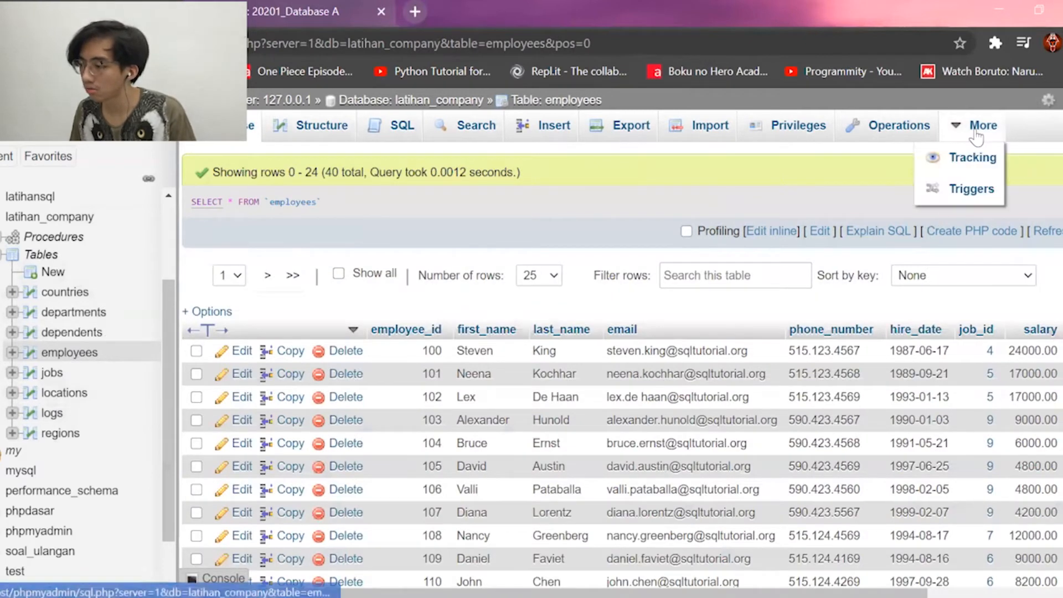
{"action": "left_click", "coordinate": [967, 191]}
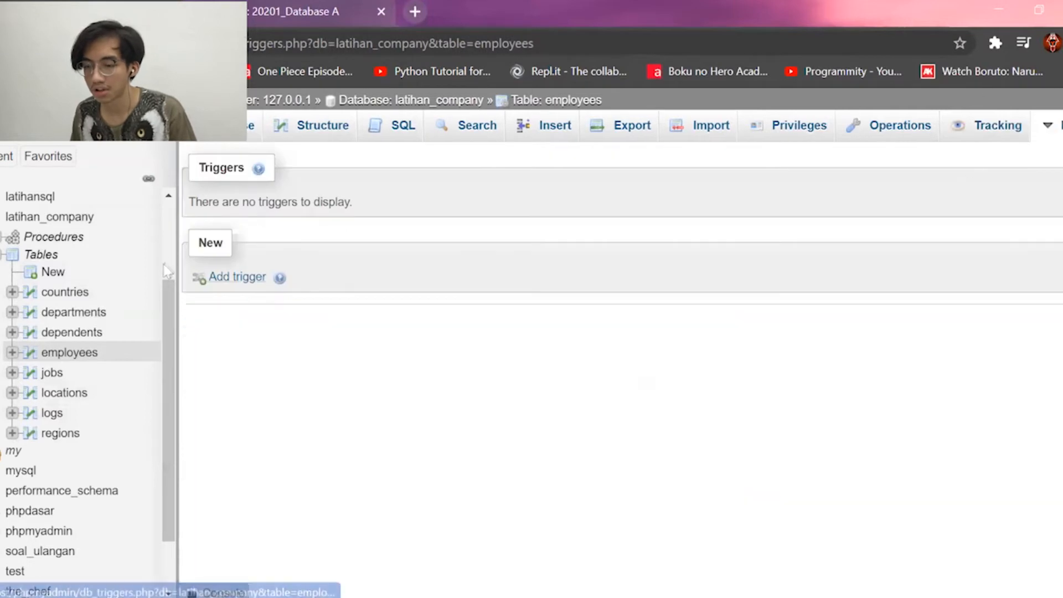
{"action": "left_click", "coordinate": [243, 280]}
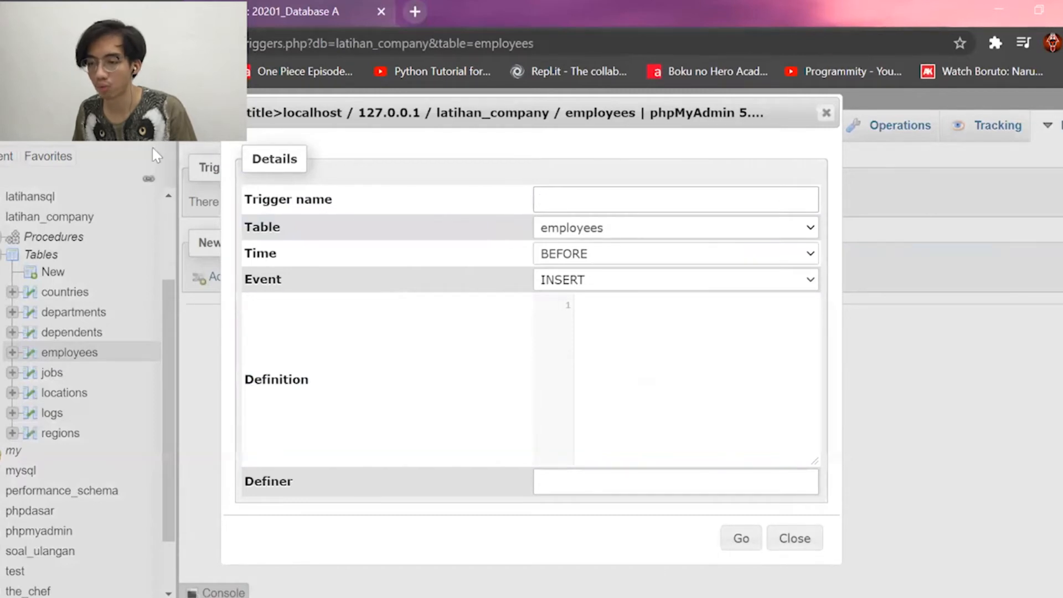
Name the trigger insertLog and set it to fire AFTER, keeping the INSERT event.
{"action": "left_click", "coordinate": [597, 190]}
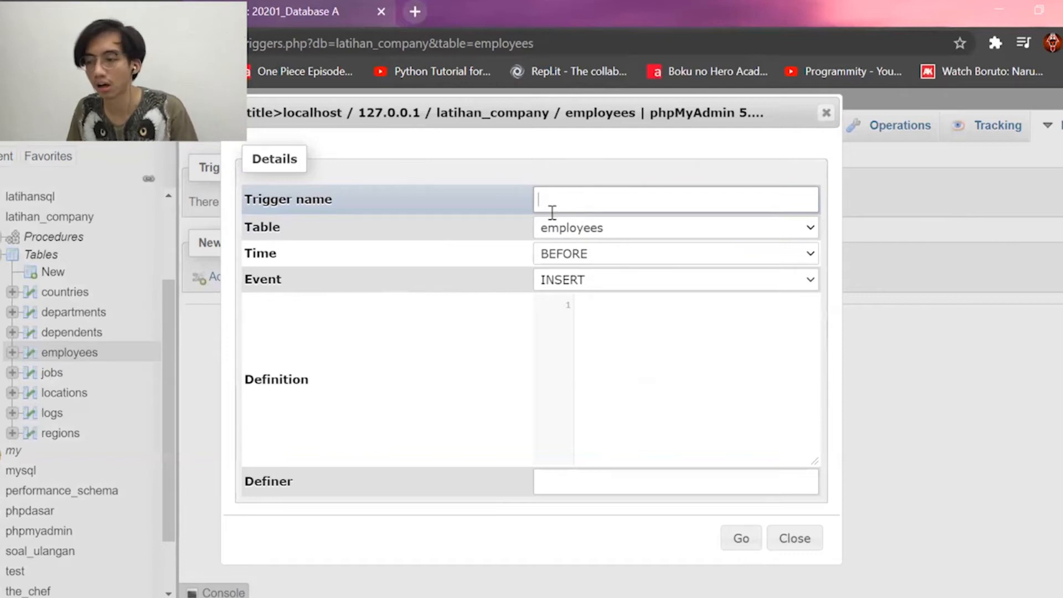
{"action": "type", "text": "in"}
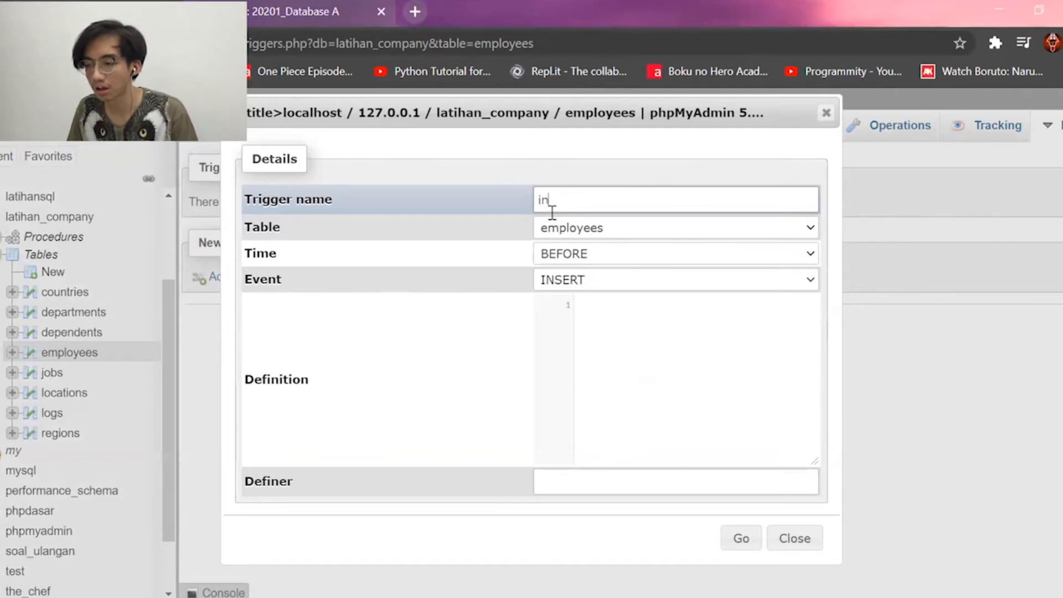
{"action": "type", "text": "sertLog"}
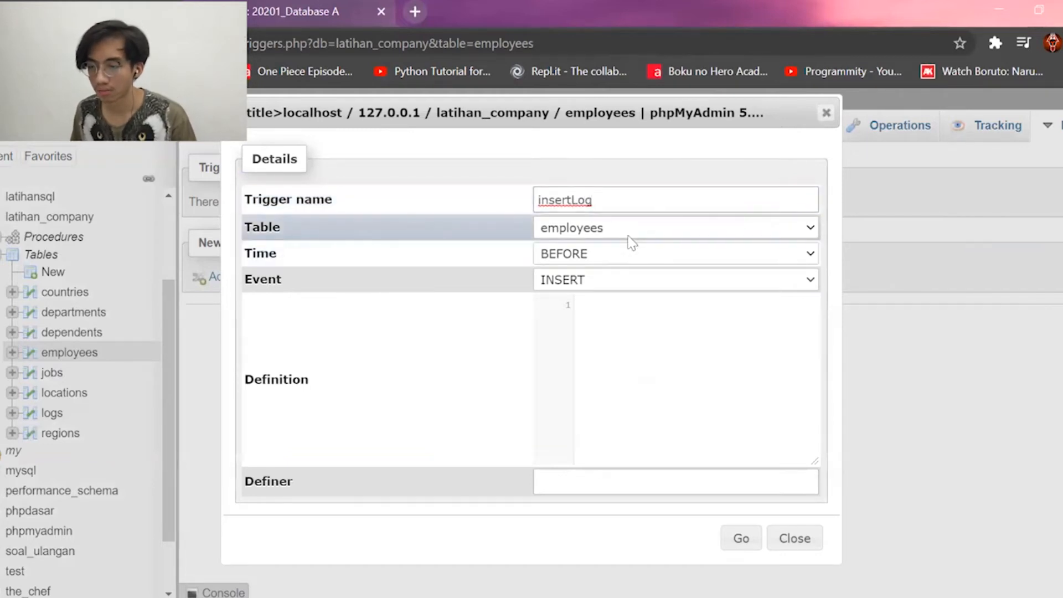
{"action": "left_click", "coordinate": [583, 261]}
{"action": "left_click", "coordinate": [580, 300]}
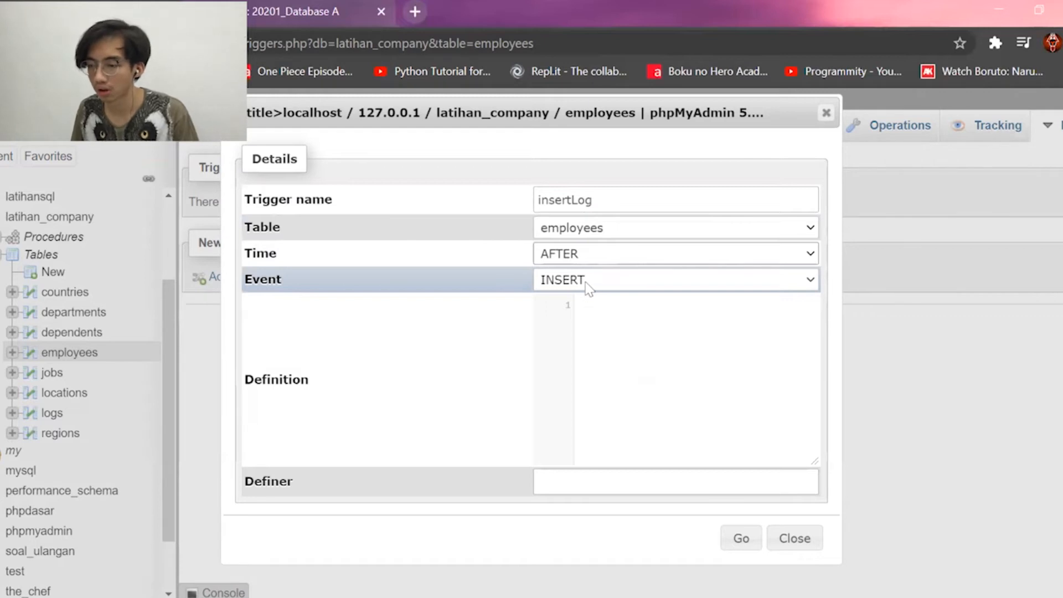
{"action": "left_click", "coordinate": [588, 287]}
{"action": "left_click", "coordinate": [588, 284]}
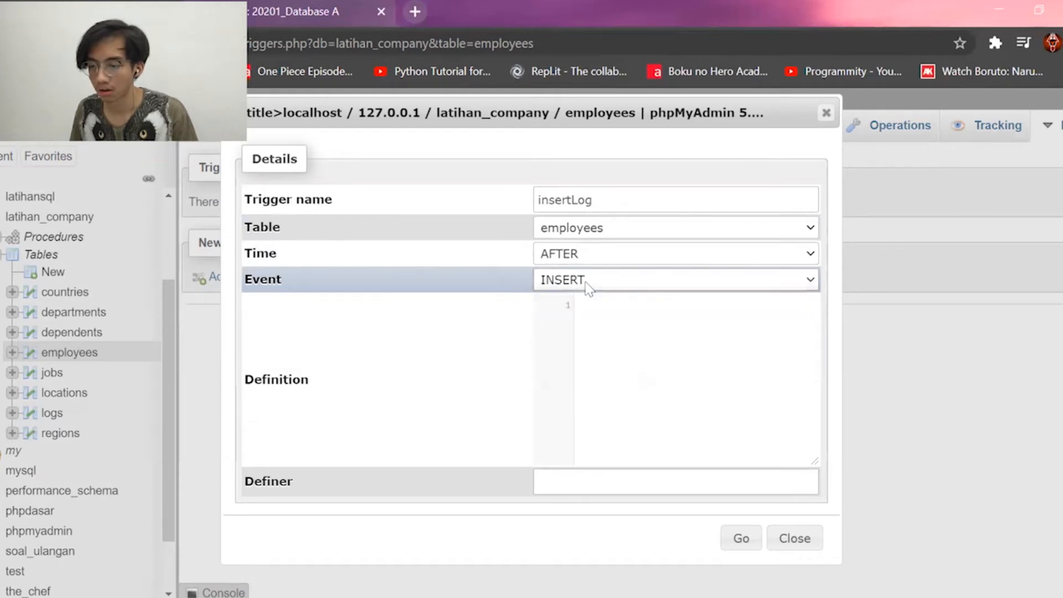
{"action": "left_click", "coordinate": [597, 283]}
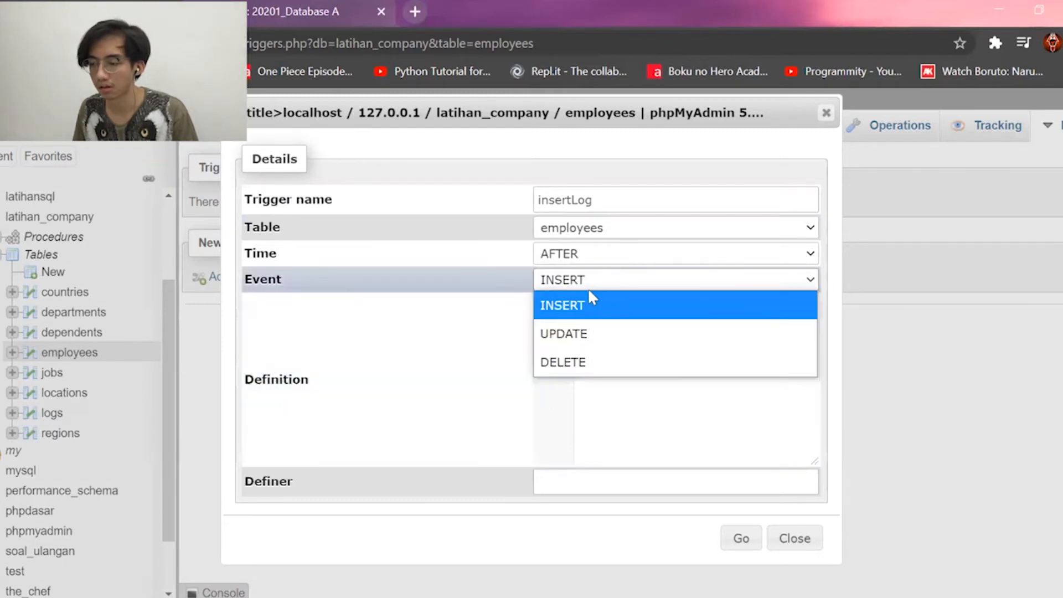
{"action": "left_click", "coordinate": [582, 300]}
{"action": "left_click", "coordinate": [607, 282]}
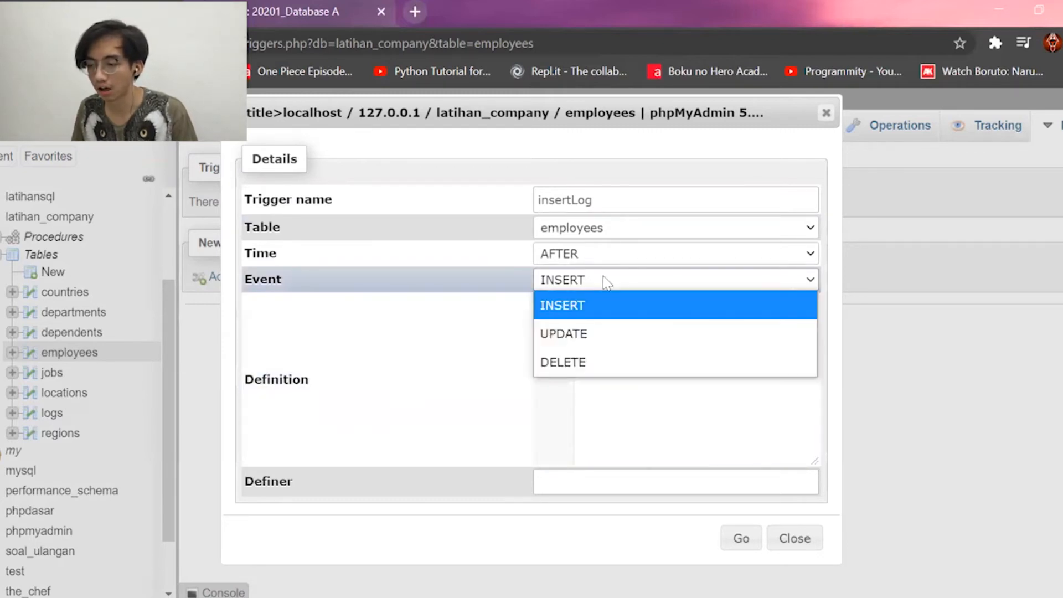
{"action": "left_click", "coordinate": [607, 282]}
Enter the definition INSERT INTO logs VALUES(null,NEW.employee_id,"INSERTED",NOW()).
{"action": "left_click", "coordinate": [606, 307]}
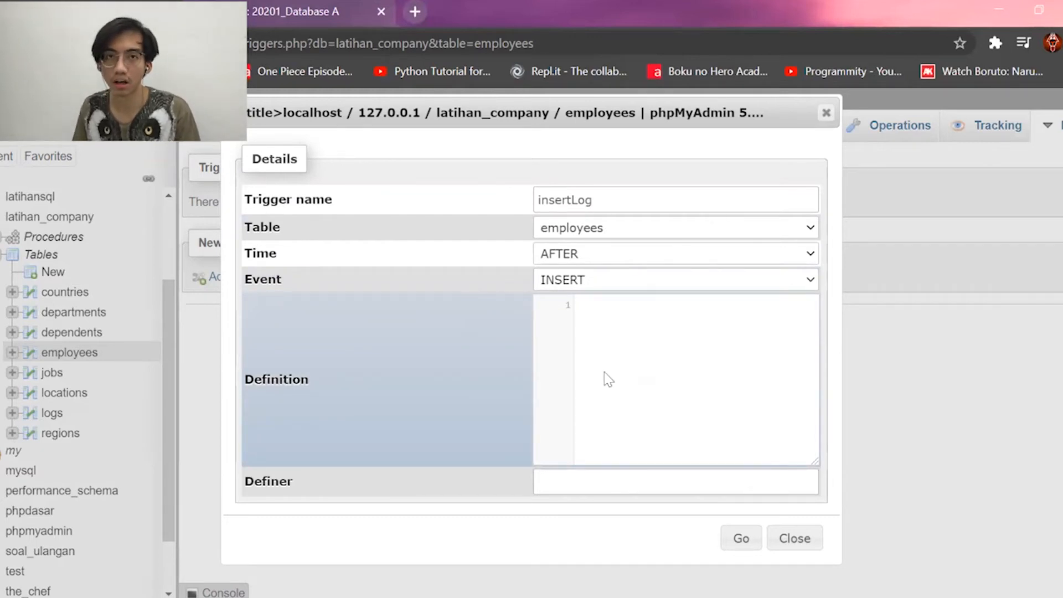
{"action": "type", "text": "INSE"}
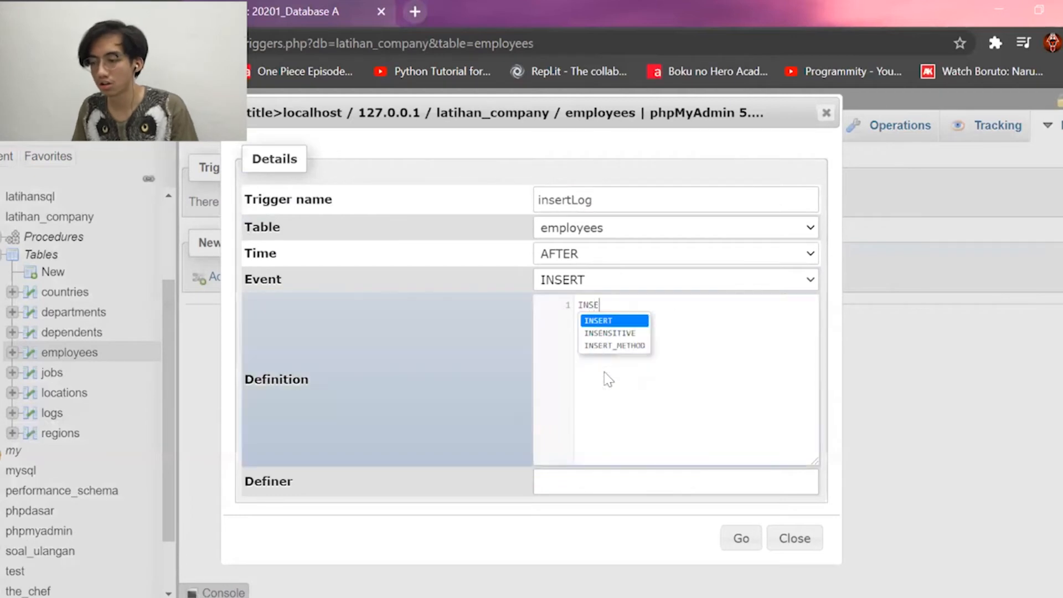
{"action": "type", "text": "RT INTO"}
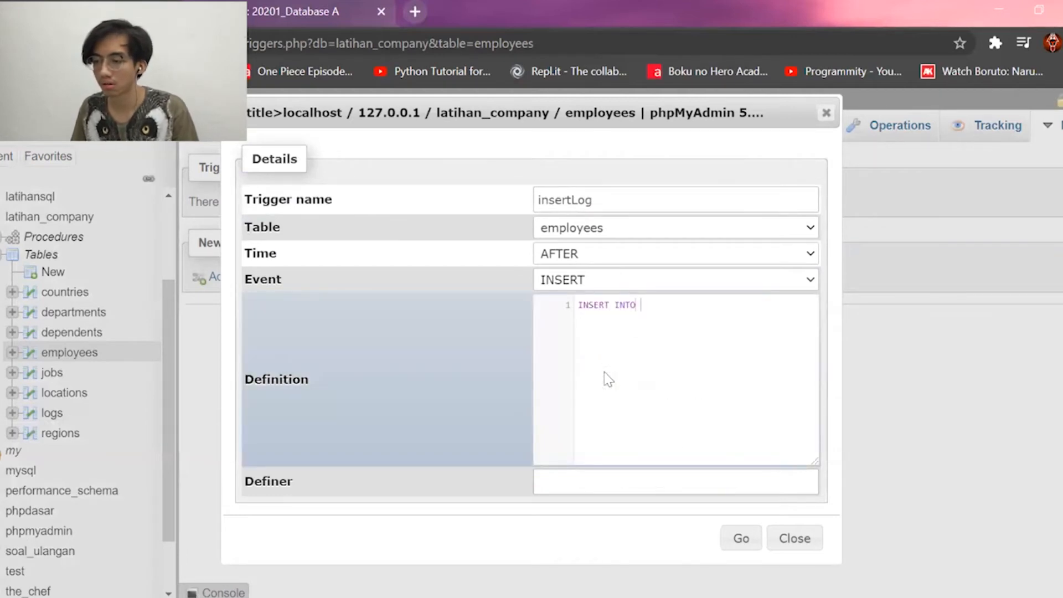
{"action": "type", "text": "logs"}
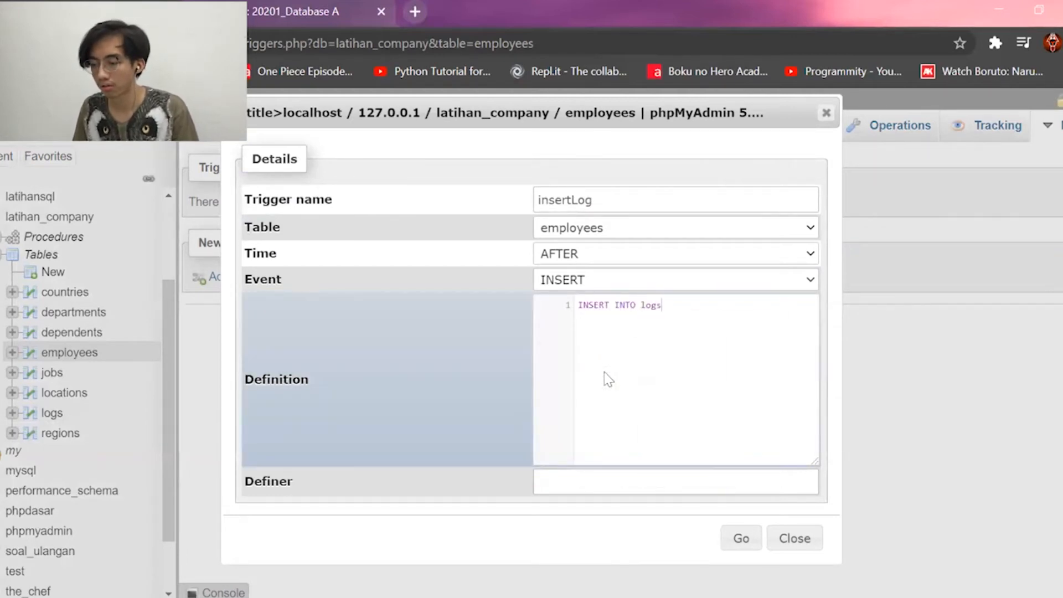
{"action": "type", "text": " VALUES"}
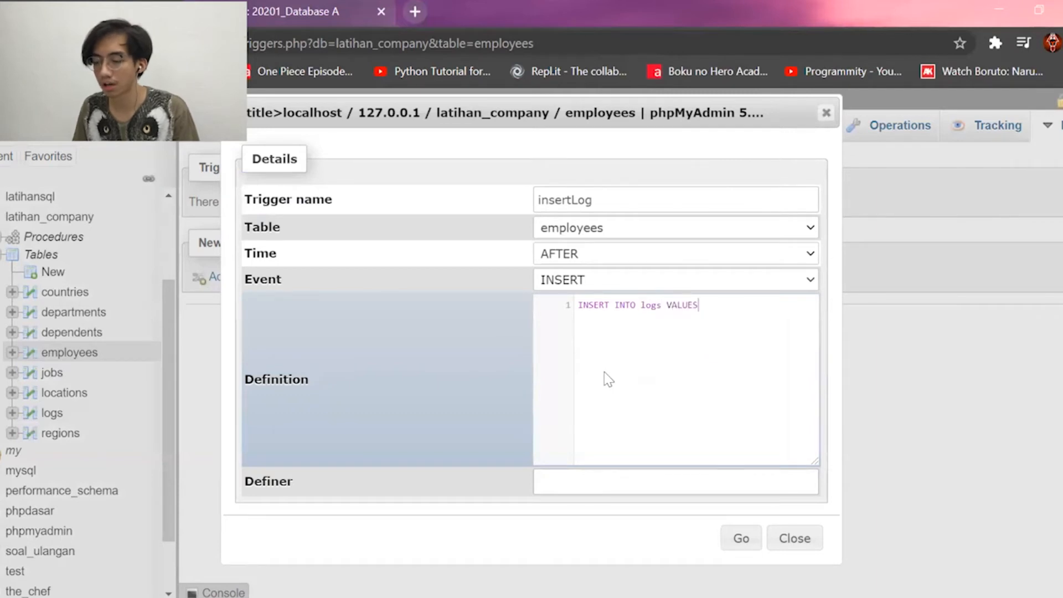
{"action": "type", "text": "()"}
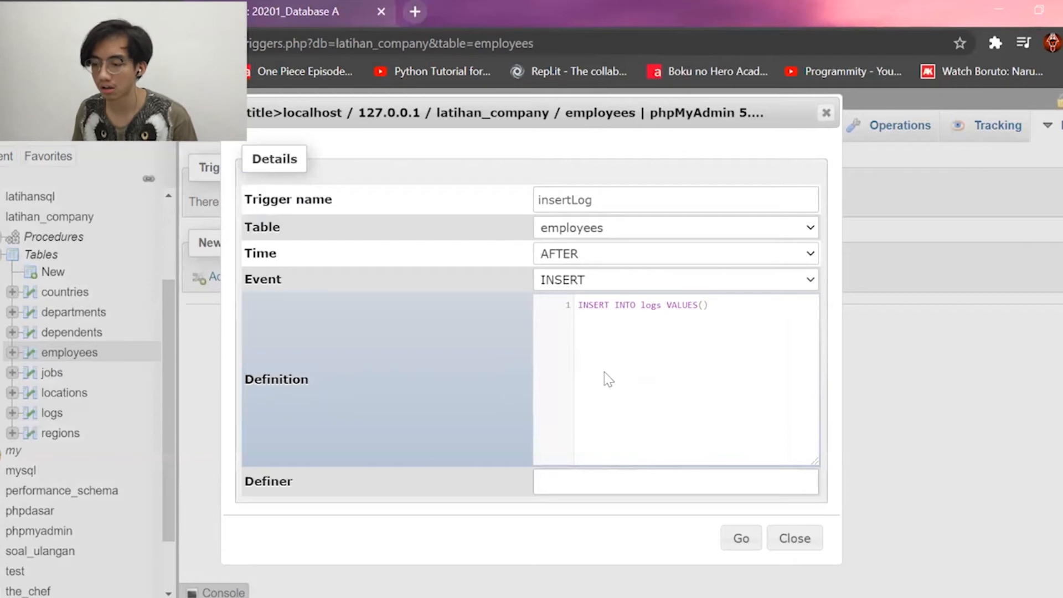
{"action": "type", "text": "null"}
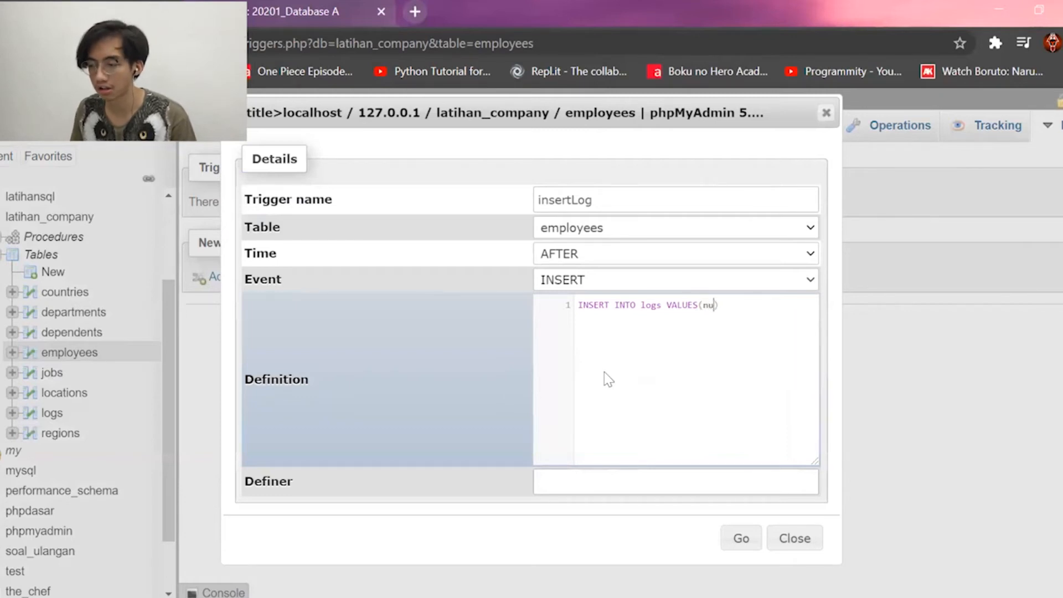
{"action": "type", "text": ","}
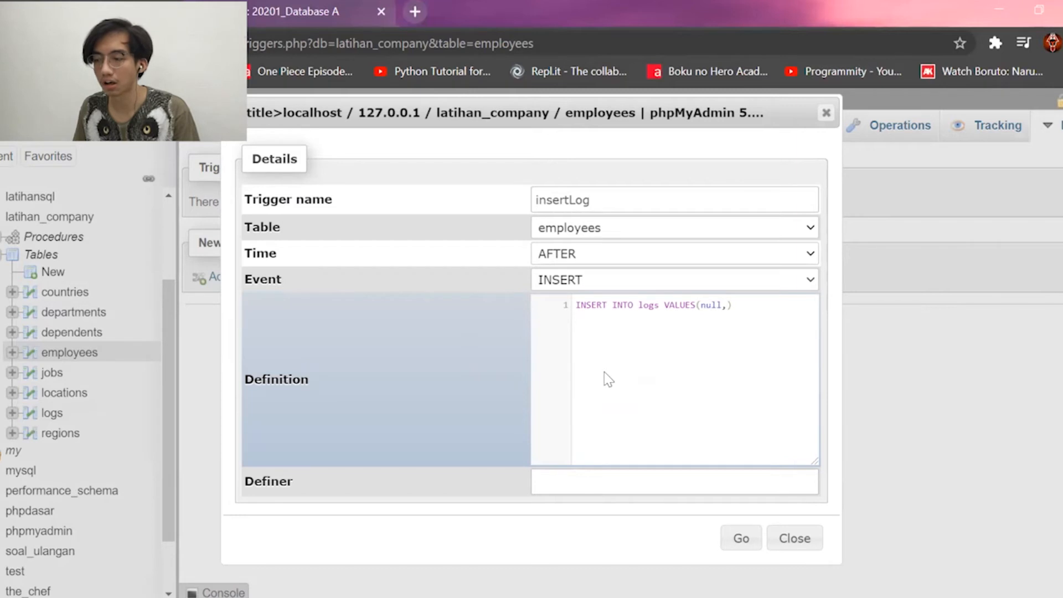
{"action": "type", "text": "NEW"}
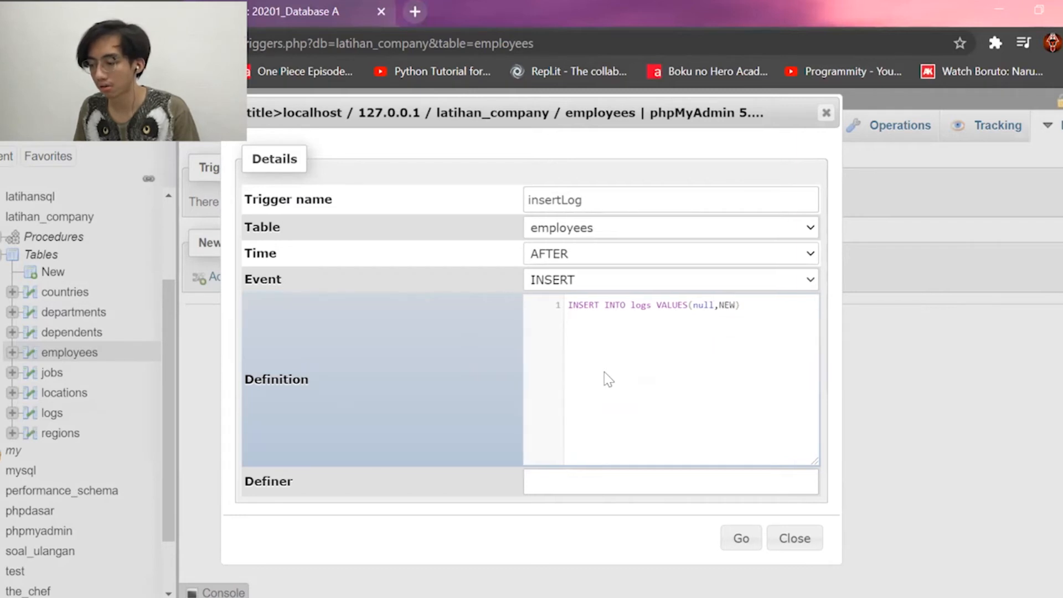
{"action": "type", "text": ".empl"}
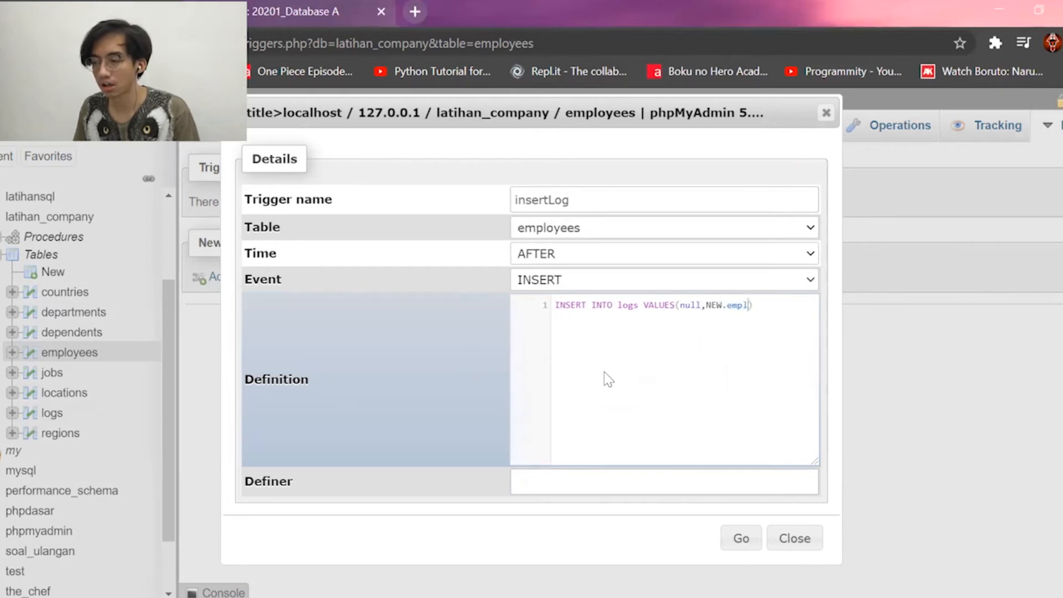
{"action": "type", "text": "oyee_id"}
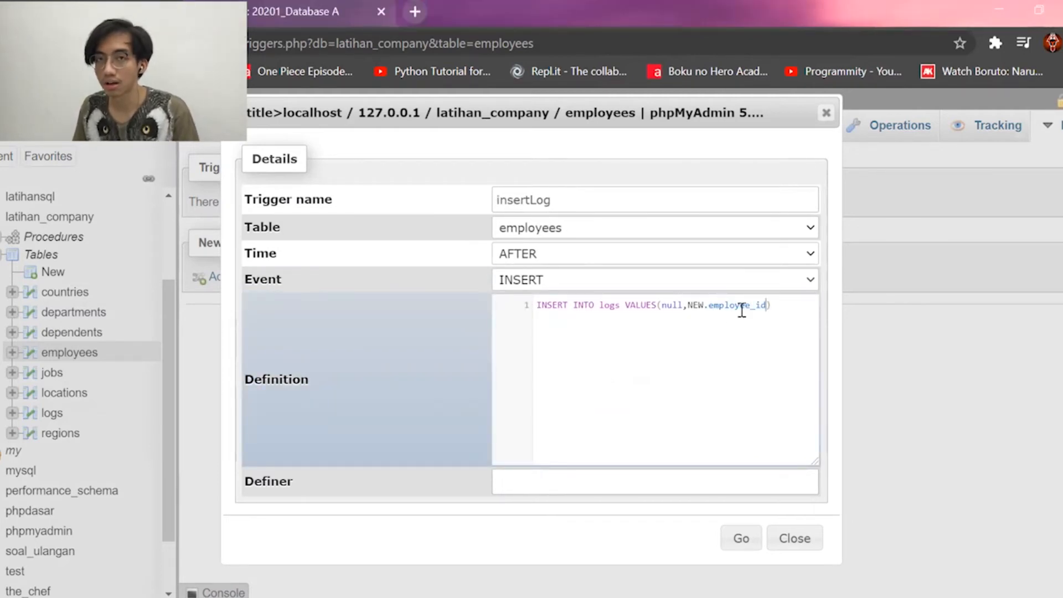
{"action": "type", "text": ","}
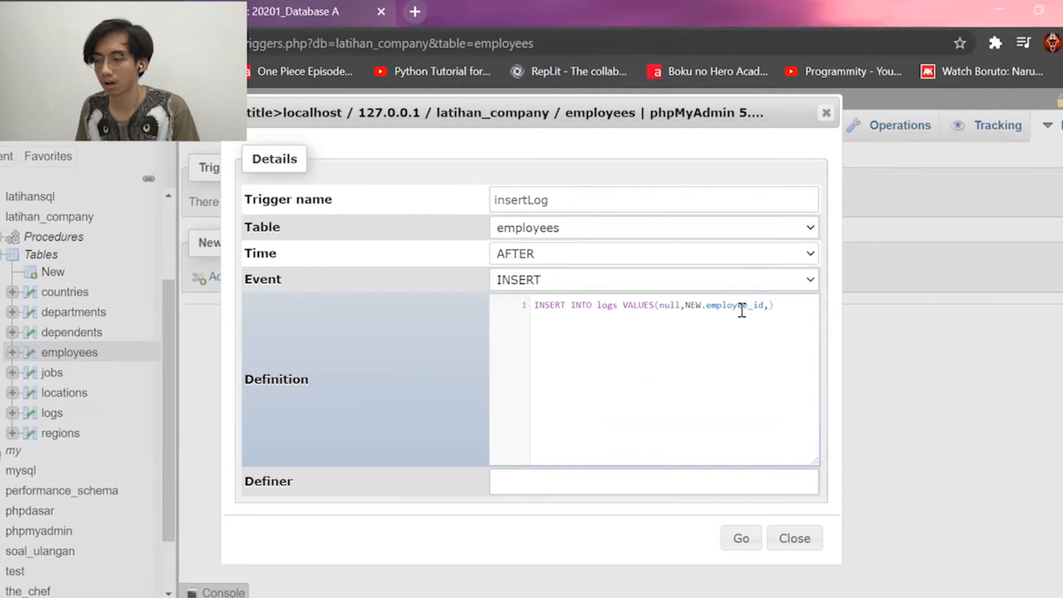
{"action": "type", "text": "\""}
{"action": "type", "text": "INSERT"}
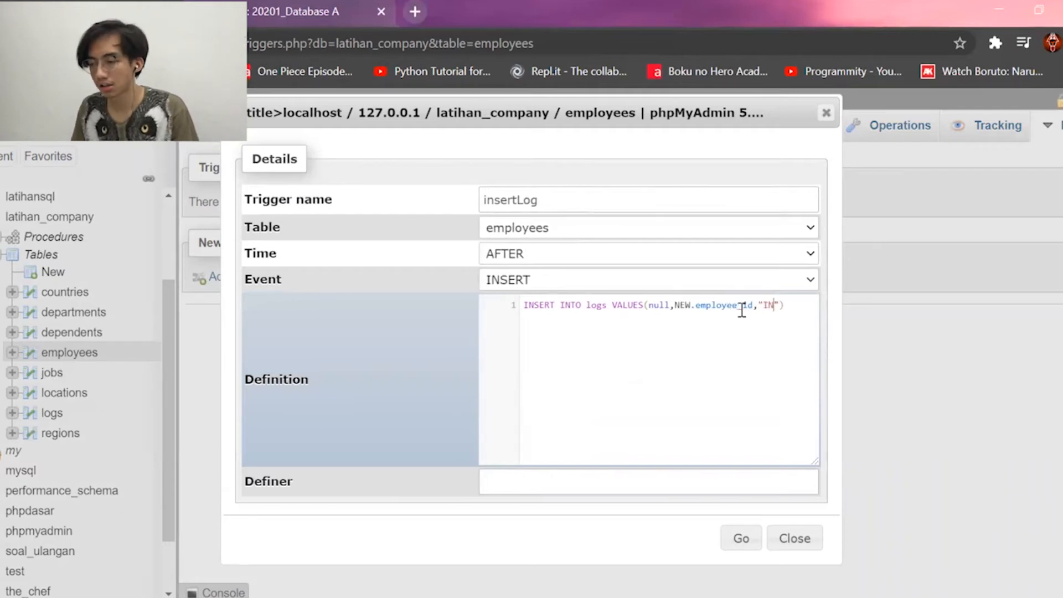
{"action": "type", "text": "ED"}
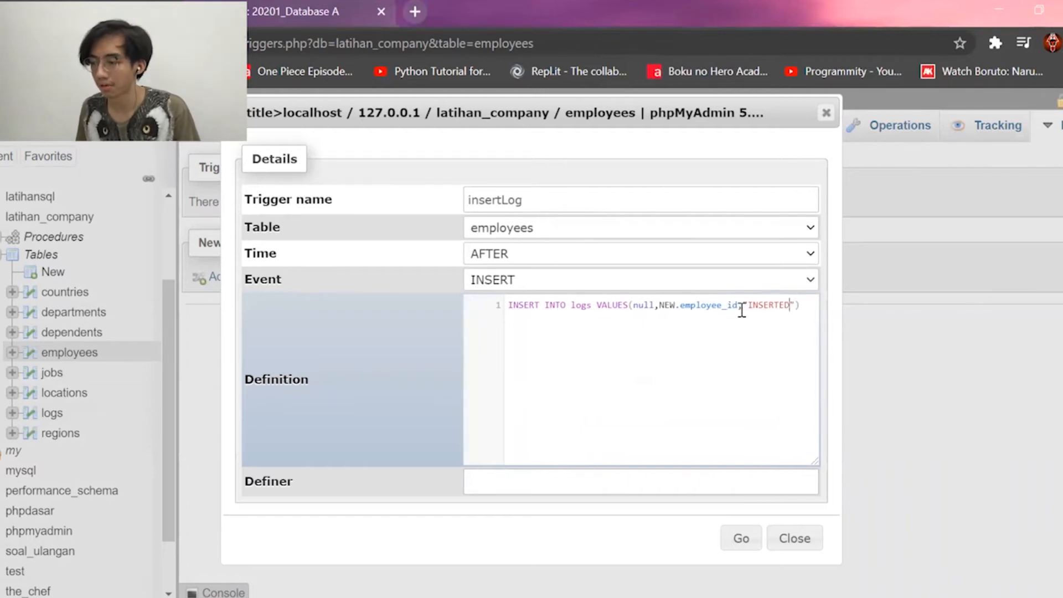
{"action": "type", "text": "\","}
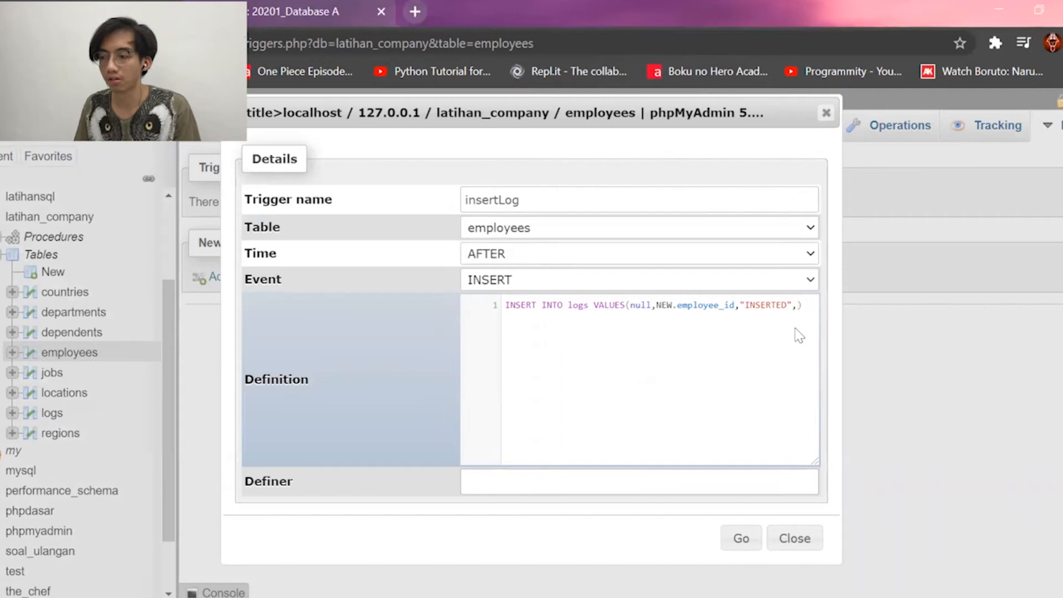
{"action": "type", "text": "NOW("}
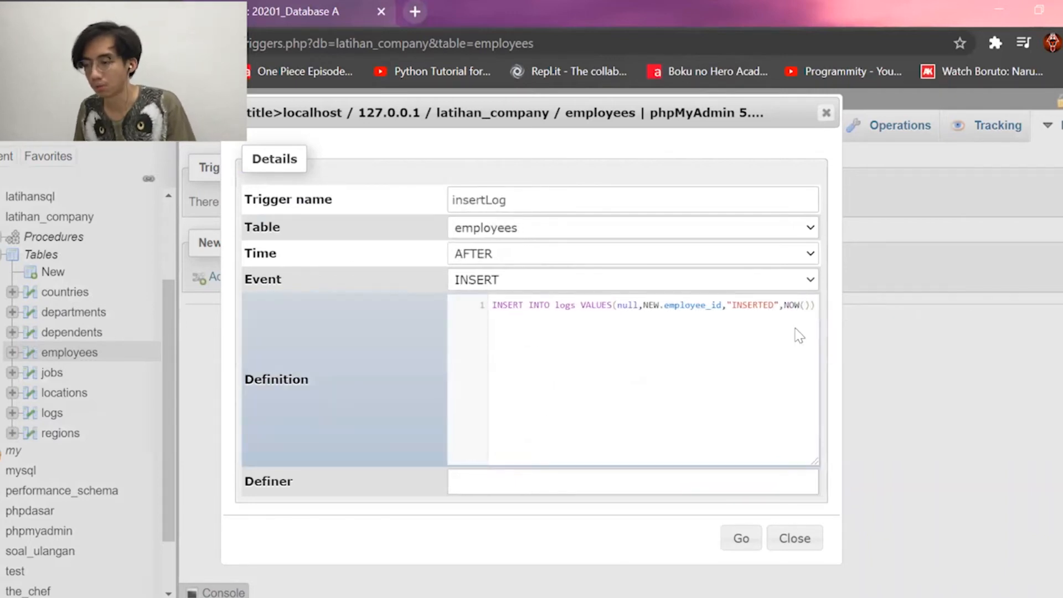
{"action": "type", "text": "))"}
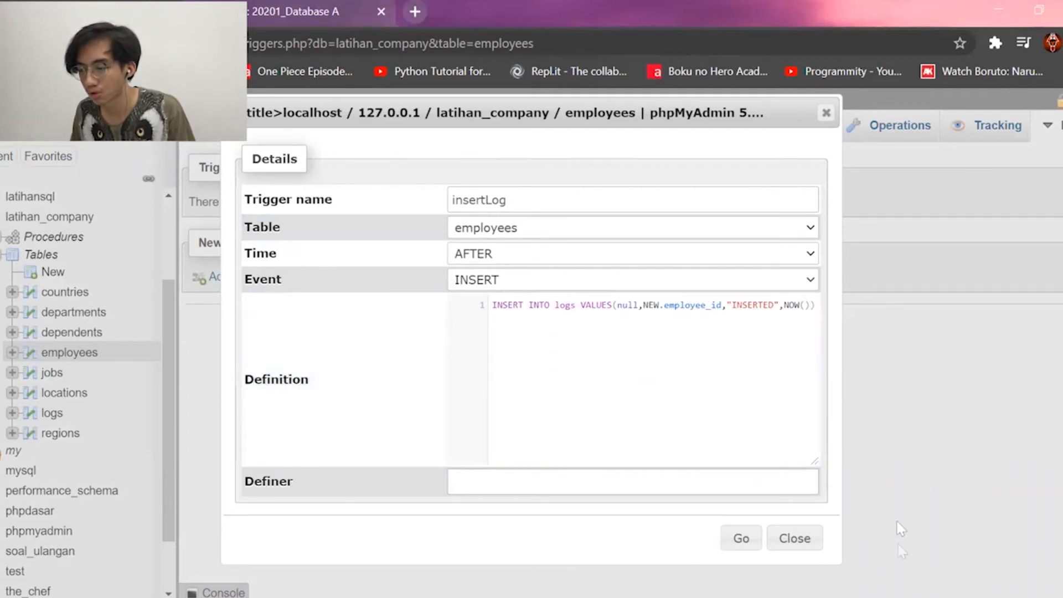
Create the insertLog trigger and highlight its name and AFTER INSERT timing in the list.
{"action": "left_click", "coordinate": [738, 538]}
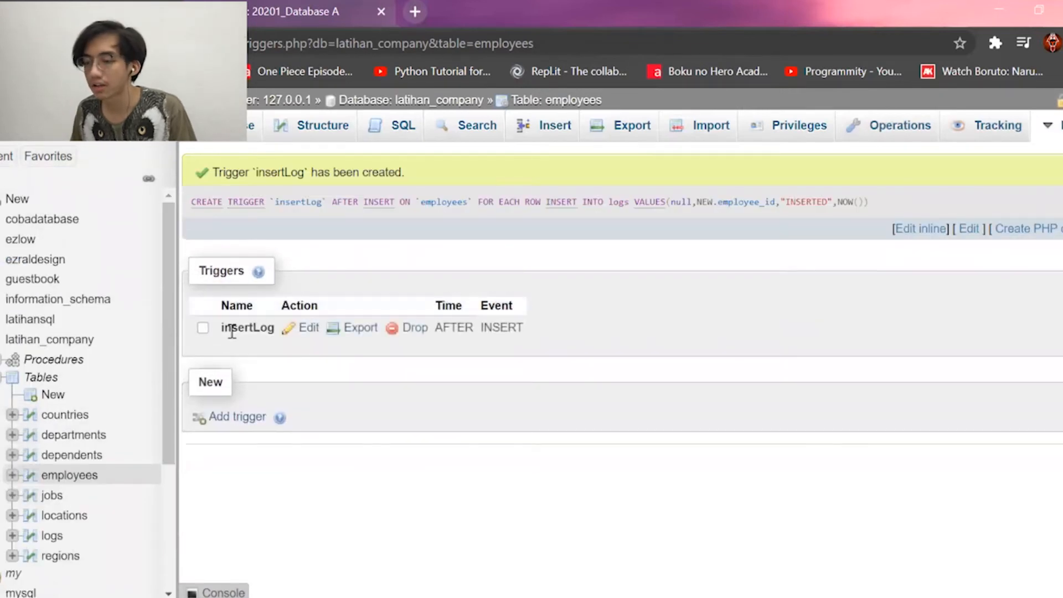
{"action": "left_click_drag", "start_coordinate": [216, 328], "coordinate": [280, 329]}
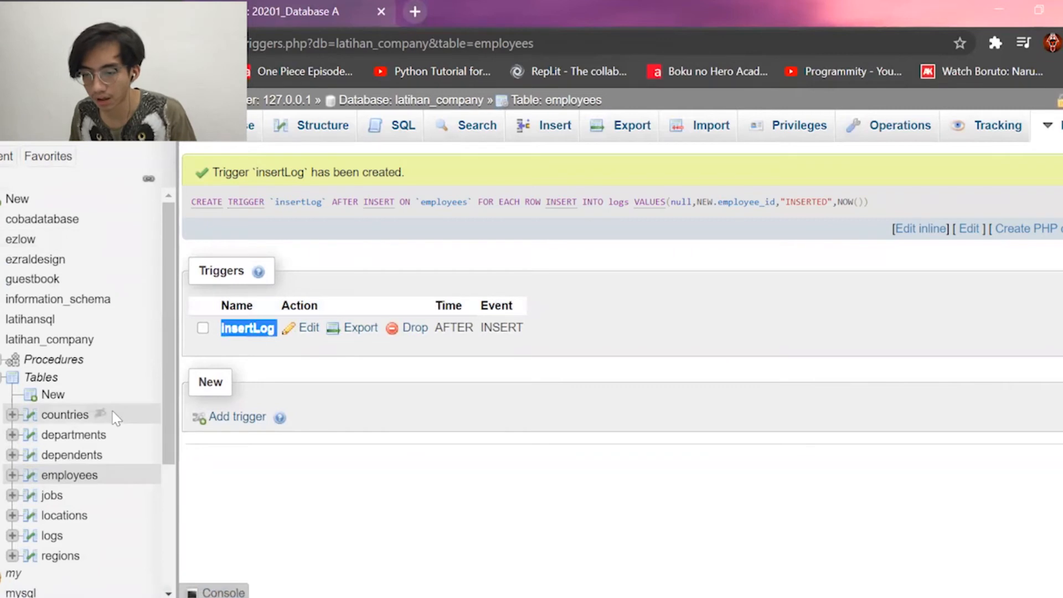
{"action": "left_click", "coordinate": [229, 343]}
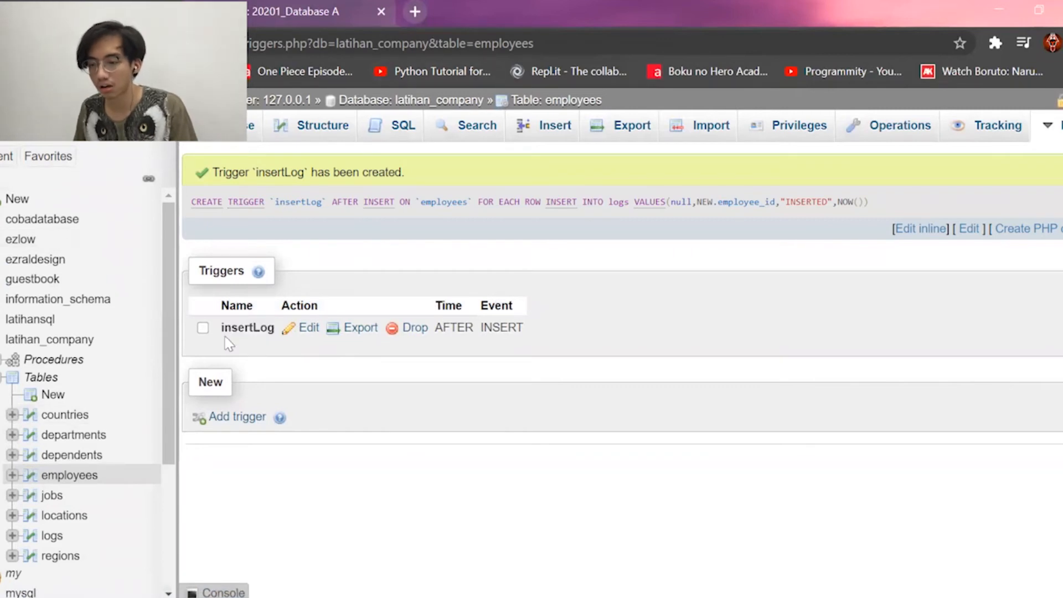
{"action": "left_click_drag", "start_coordinate": [277, 335], "coordinate": [254, 331]}
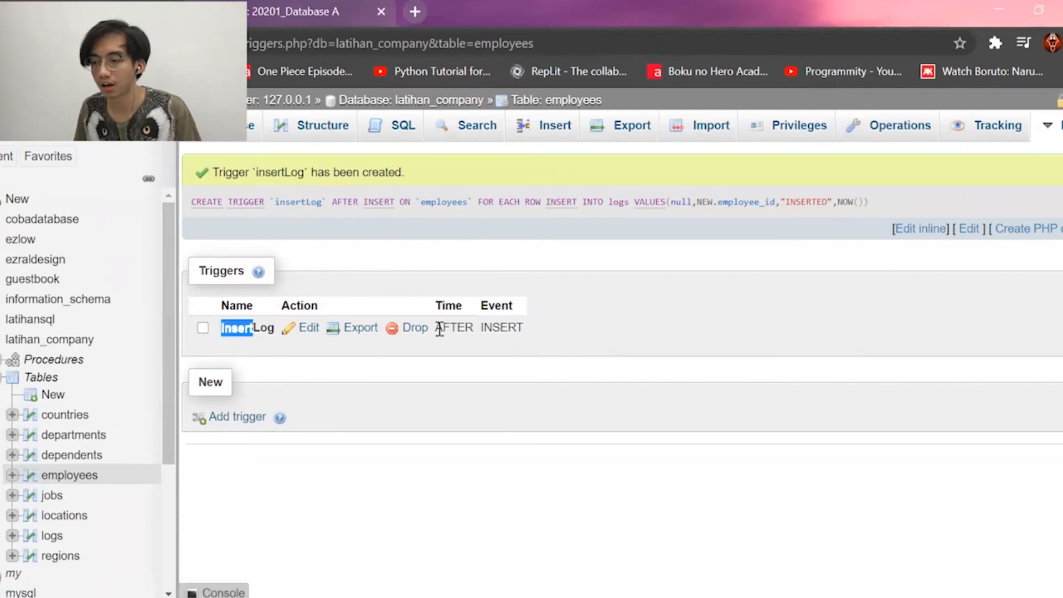
{"action": "left_click_drag", "start_coordinate": [437, 329], "coordinate": [525, 331]}
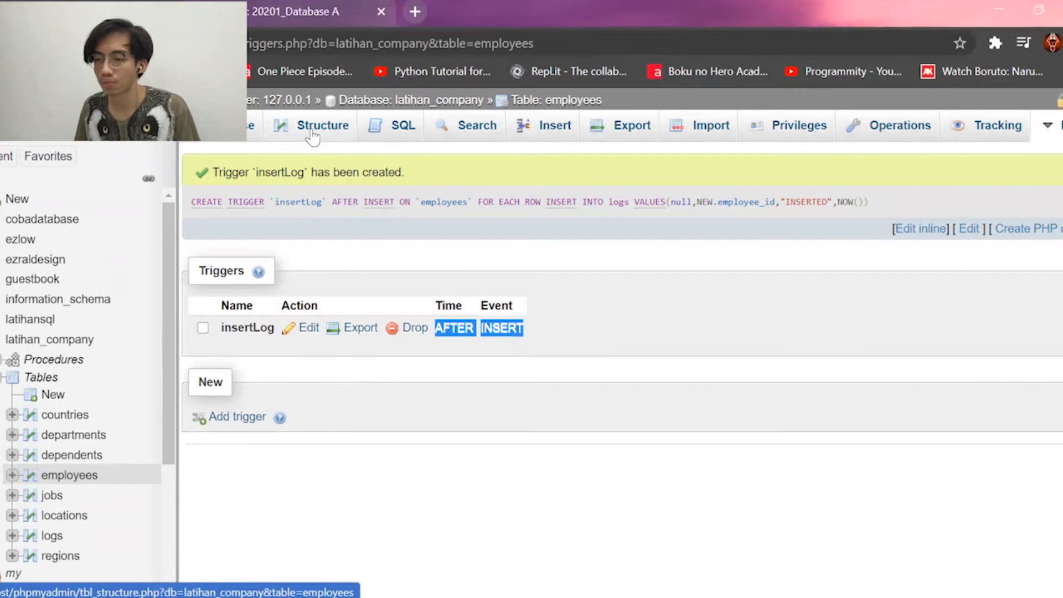
Leave the trigger page and open the Insert form for a new employees row.
{"action": "left_click", "coordinate": [313, 134]}
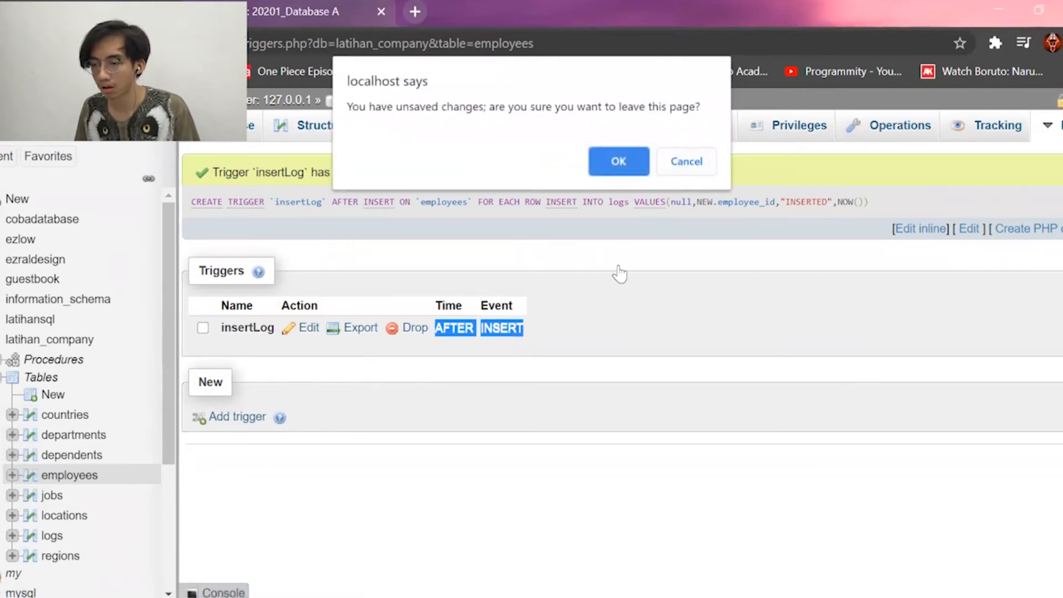
{"action": "left_click", "coordinate": [620, 161]}
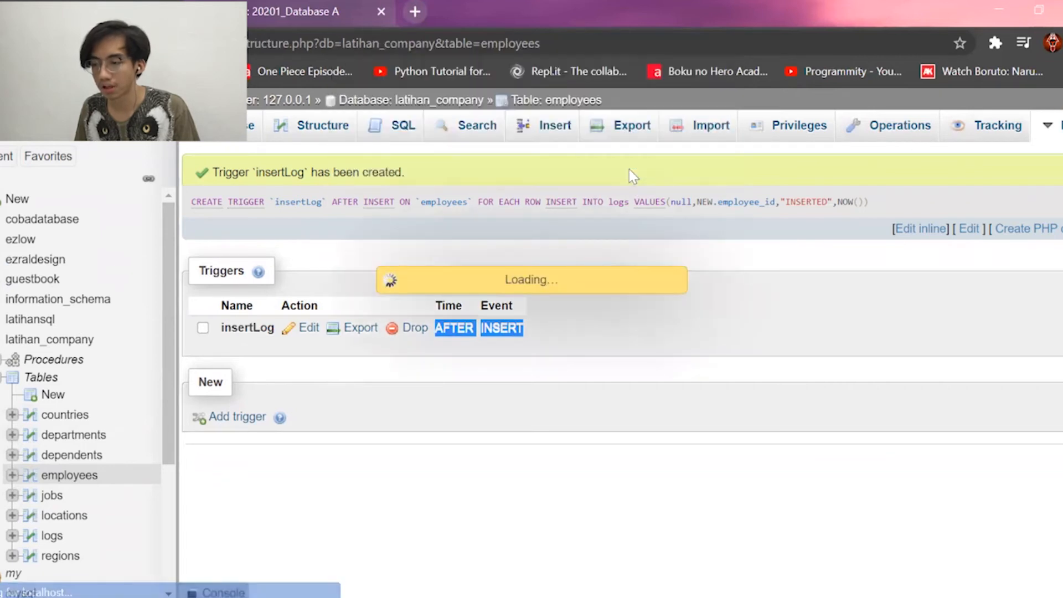
{"action": "left_click", "coordinate": [546, 131]}
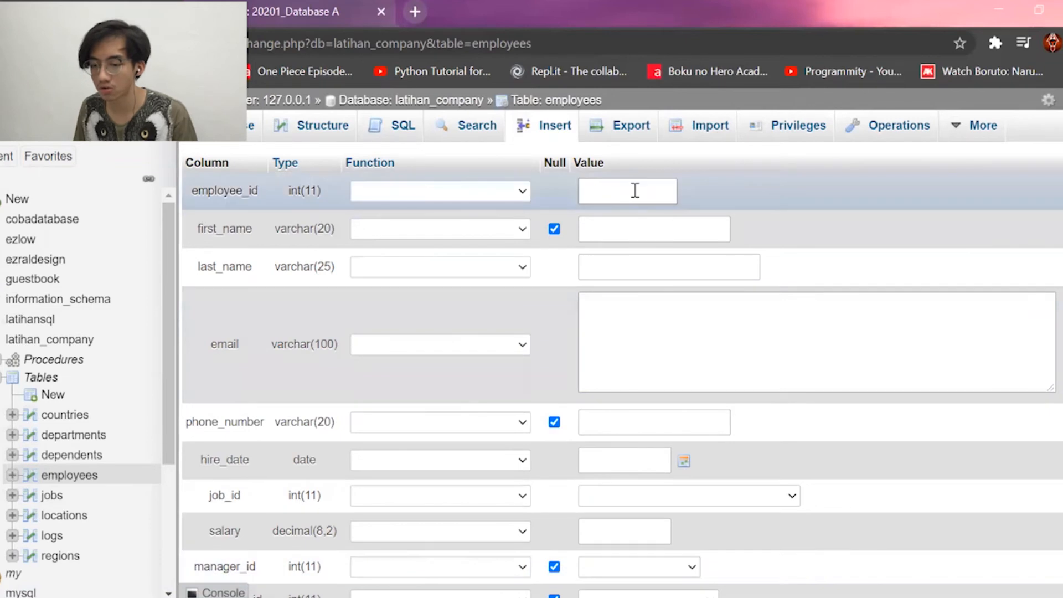
Enter the new employee's first name, last name, e-mail address and phone number.
{"action": "left_click", "coordinate": [635, 237]}
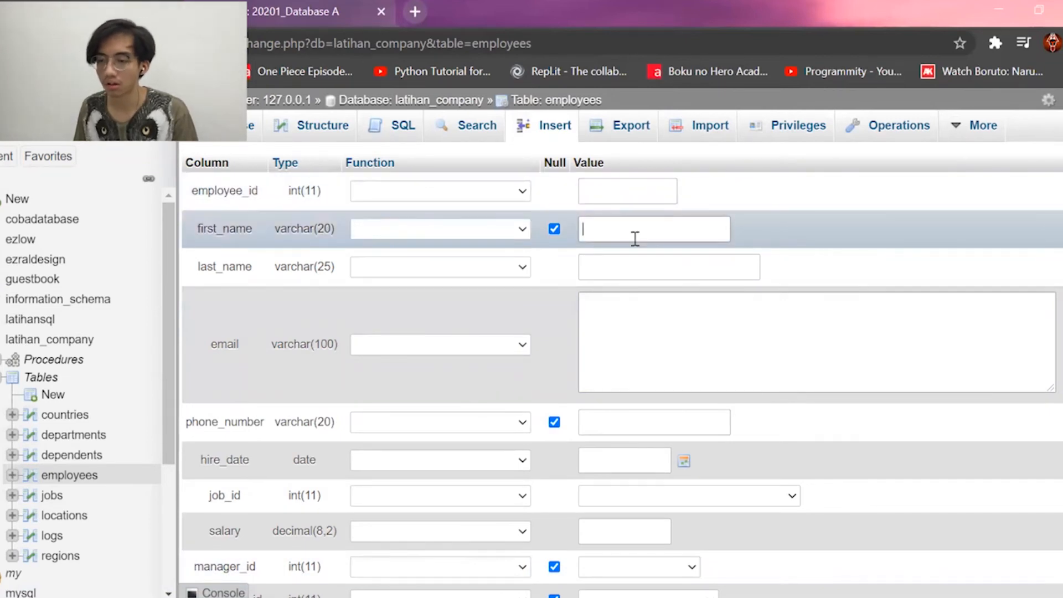
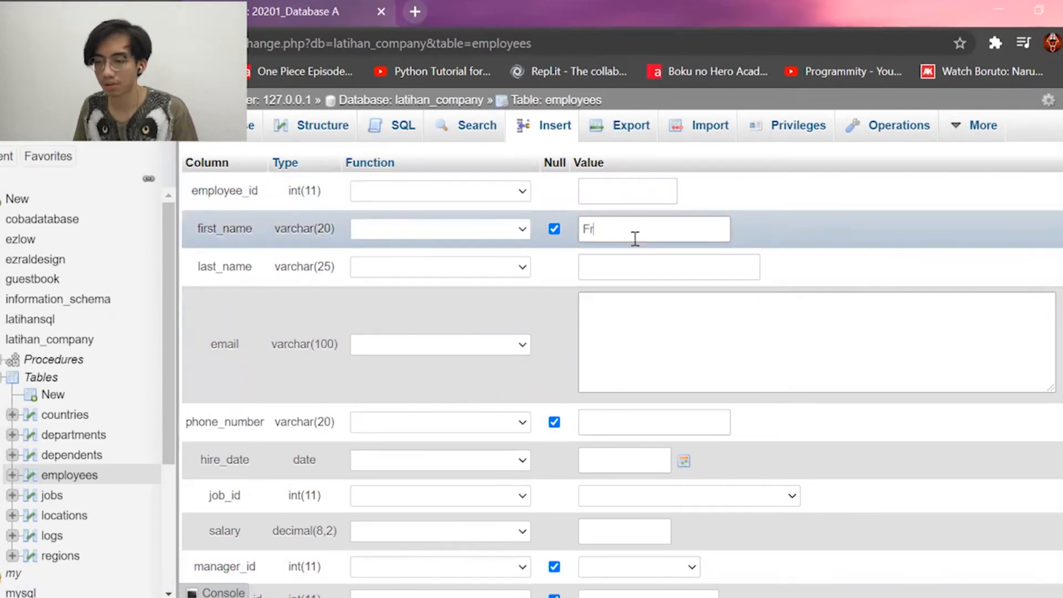
{"action": "key", "text": "Tab"}
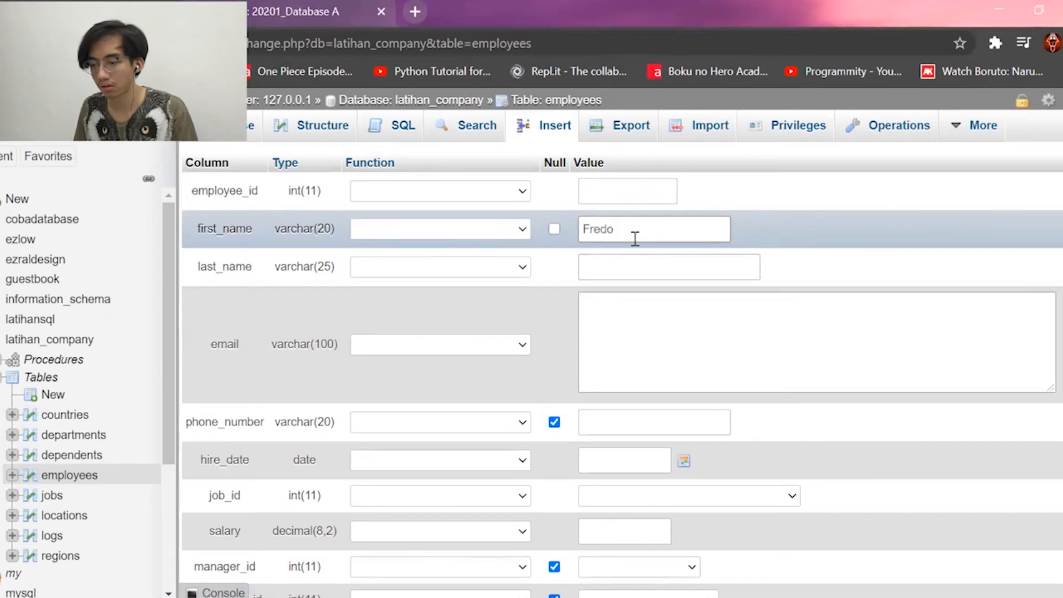
{"action": "key", "text": "Tab"}
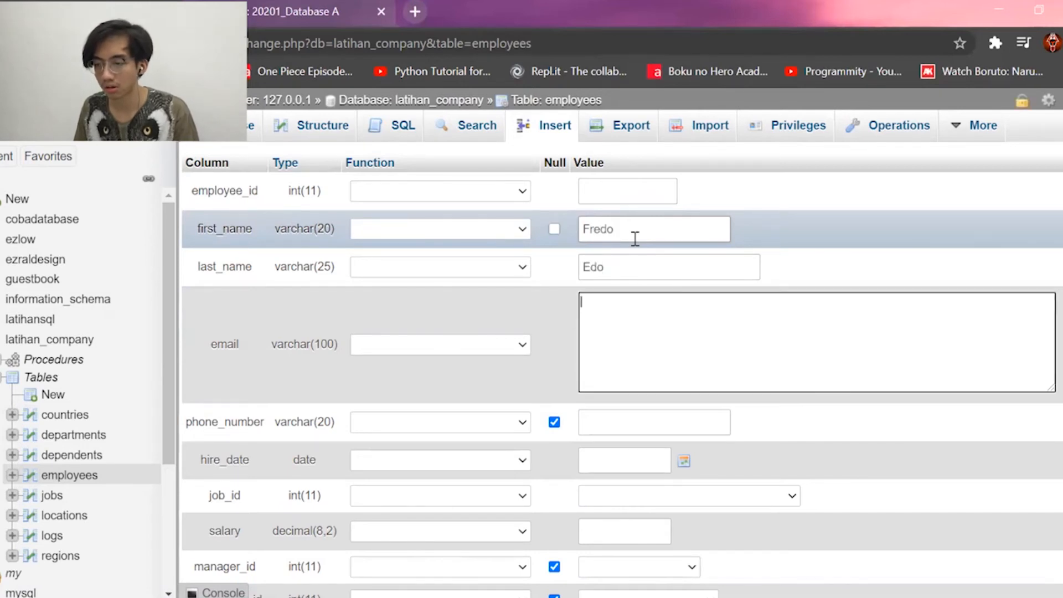
{"action": "type", "text": "red"}
{"action": "key", "text": "BackSpace"}
{"action": "key", "text": "BackSpace"}
{"action": "key", "text": "BackSpace"}
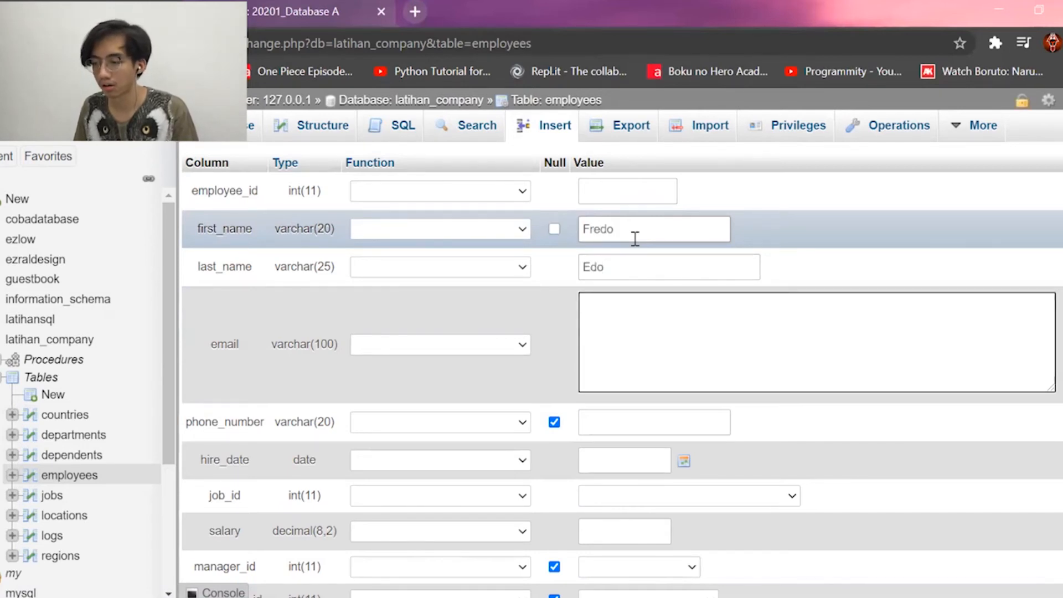
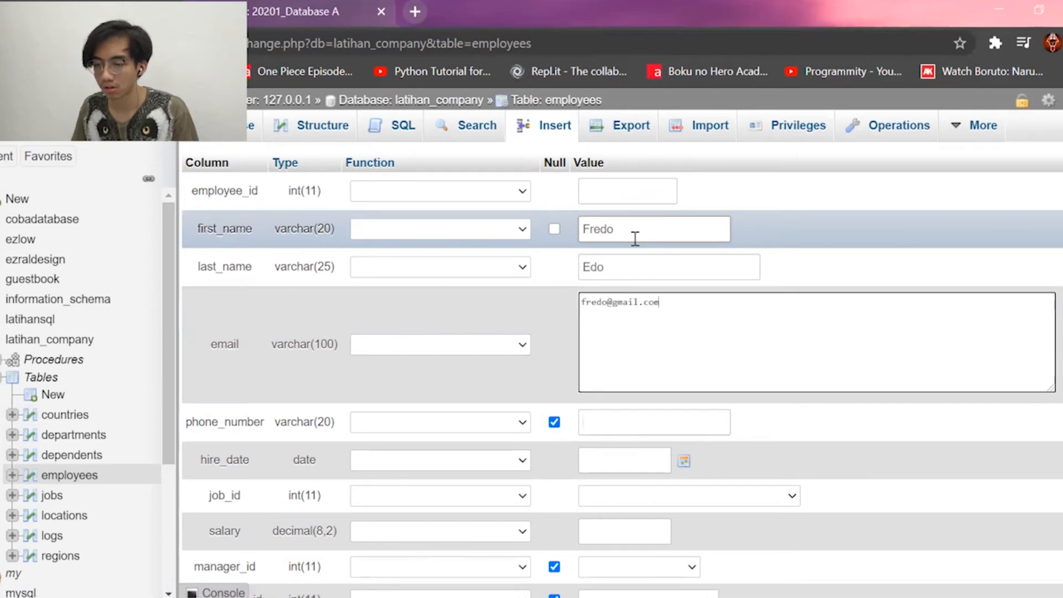
{"action": "key", "text": "Tab"}
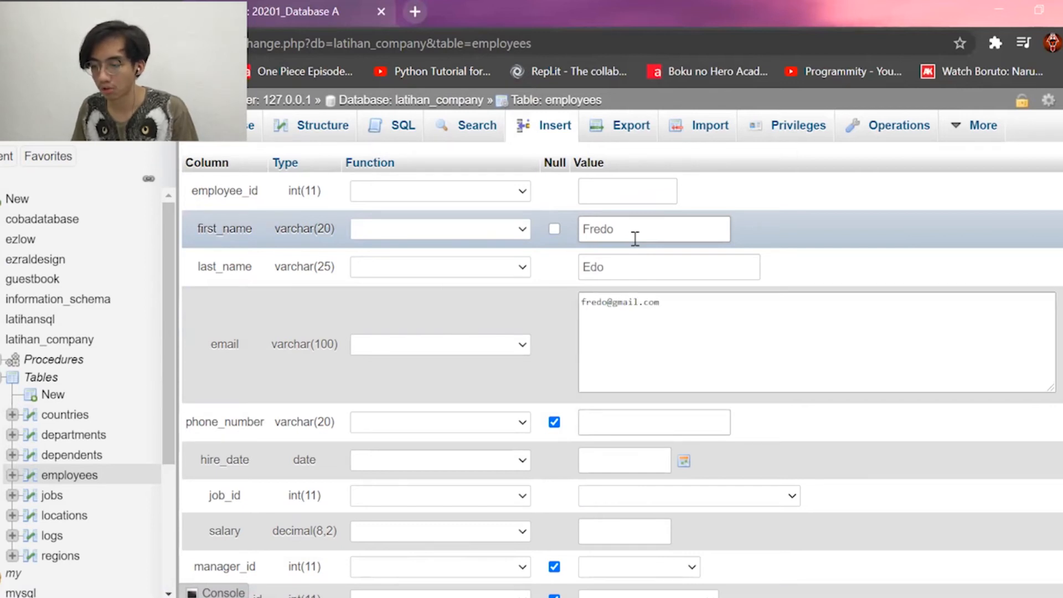
{"action": "type", "text": "0813"}
{"action": "key", "text": "Tab"}
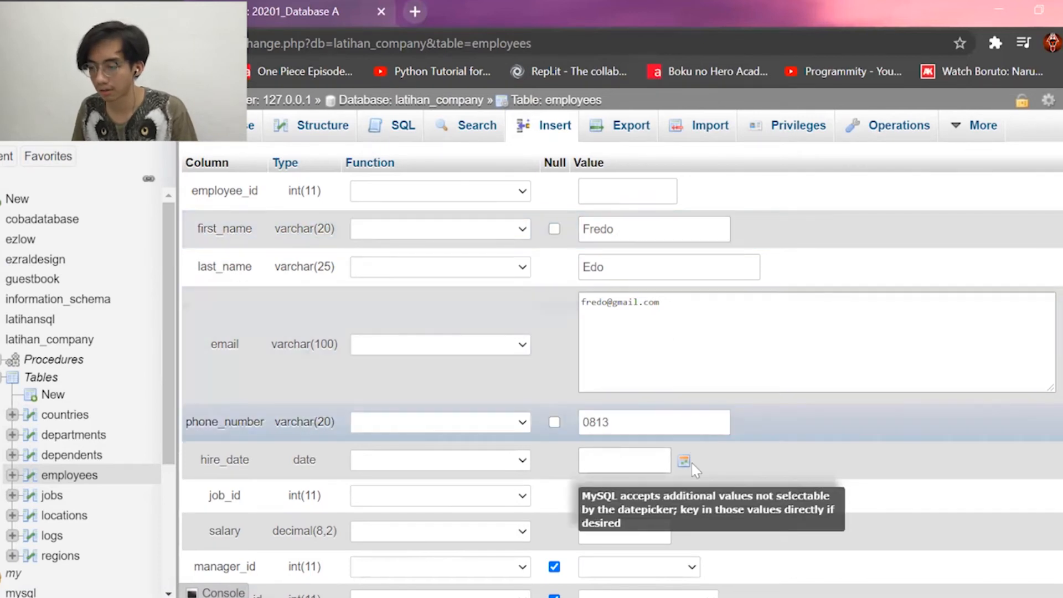
Set hire date 2020-12-02, job Programmer - 9 and salary 5000000.
{"action": "left_click", "coordinate": [685, 462]}
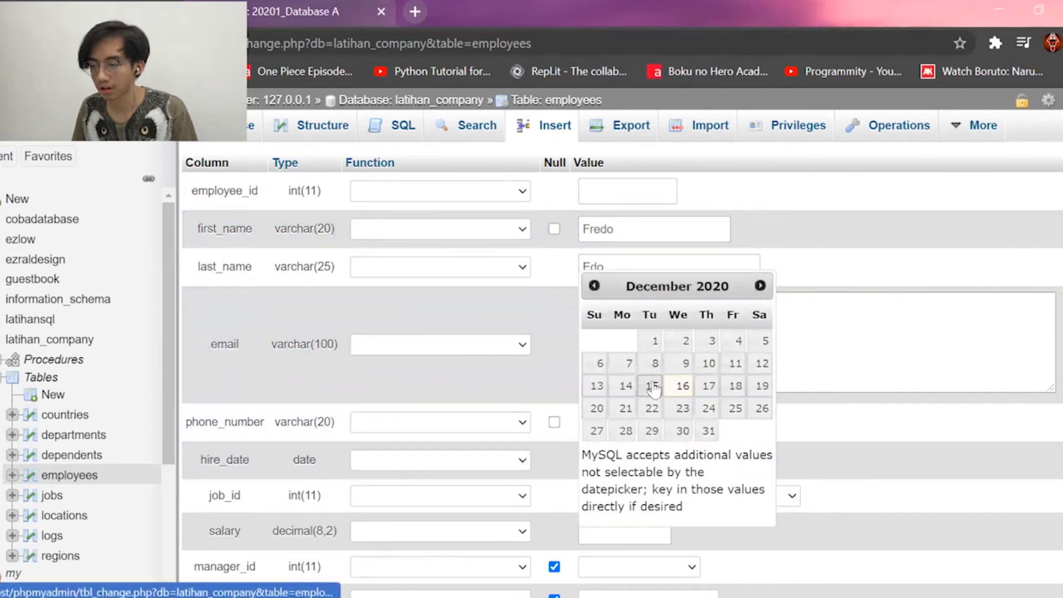
{"action": "left_click", "coordinate": [686, 340]}
{"action": "left_click", "coordinate": [677, 498]}
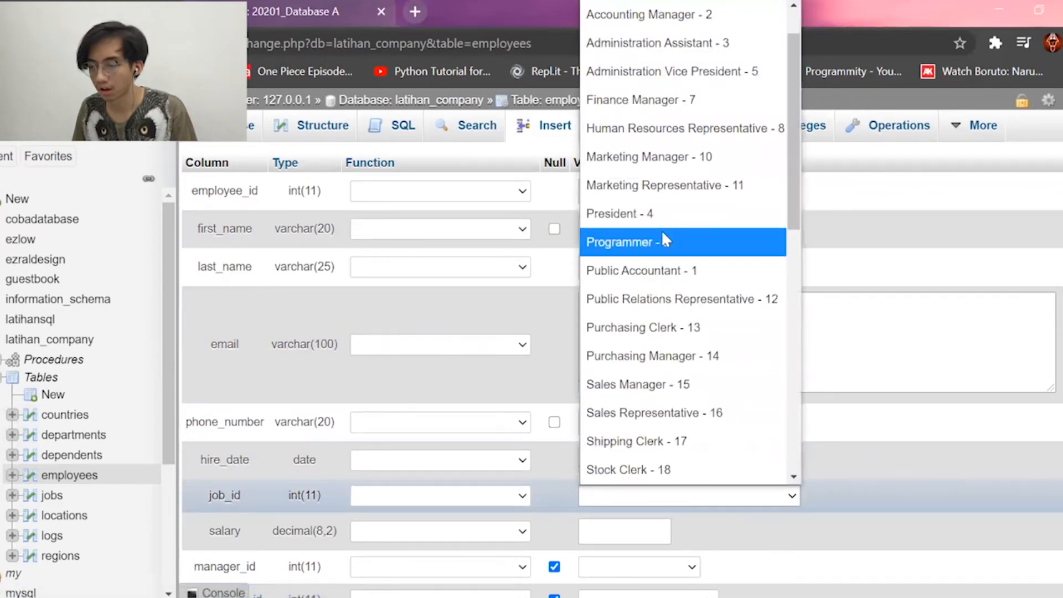
{"action": "left_click", "coordinate": [662, 242]}
{"action": "left_click", "coordinate": [645, 525]}
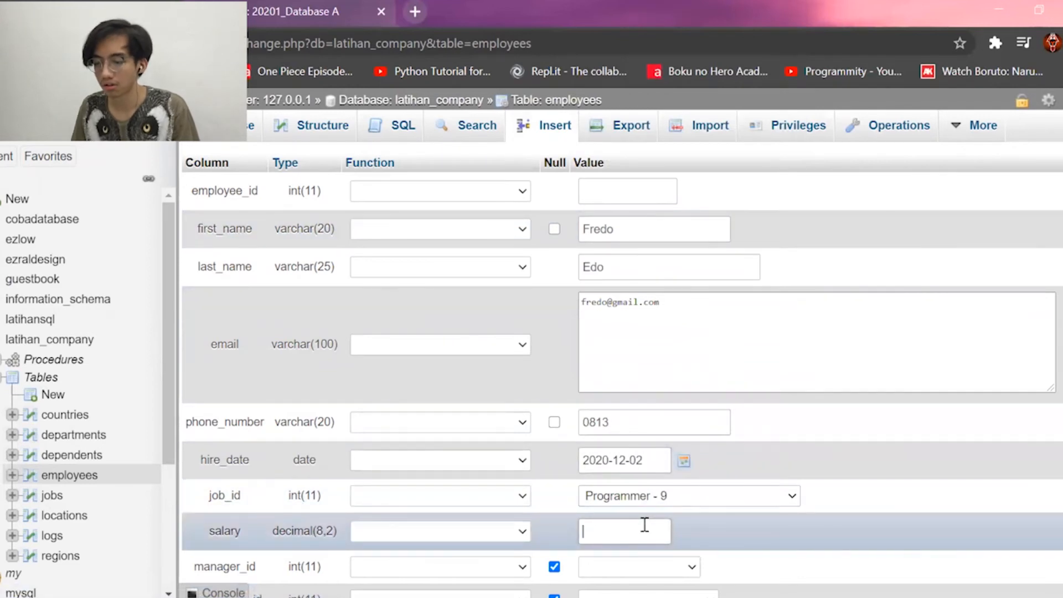
{"action": "type", "text": "5000000"}
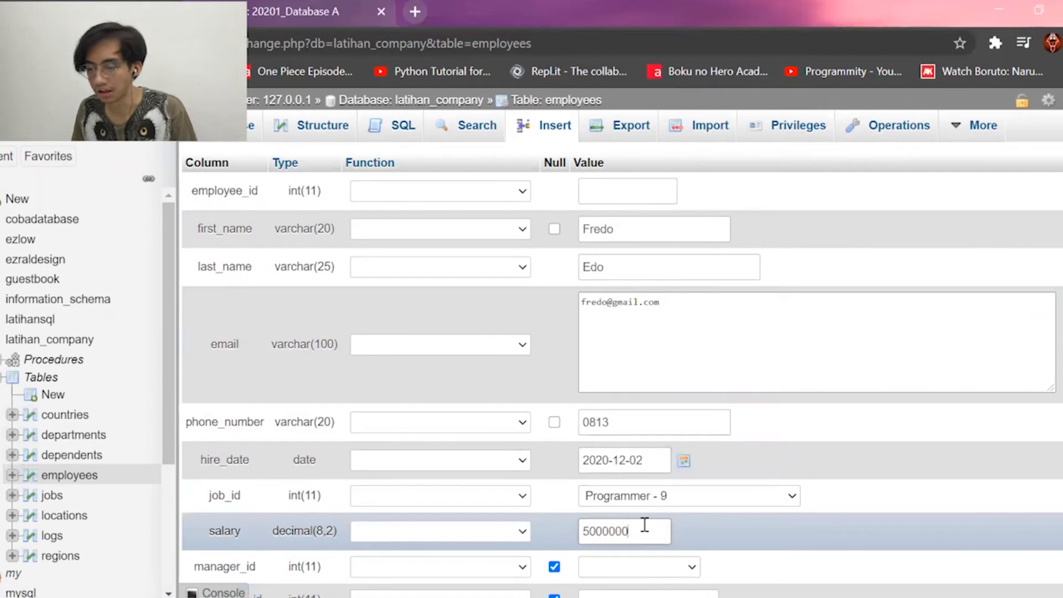
Choose manager 105 and department IT - 6, then save the new row.
{"action": "scroll", "coordinate": [645, 525], "scroll_direction": "down", "scroll_amount": 3}
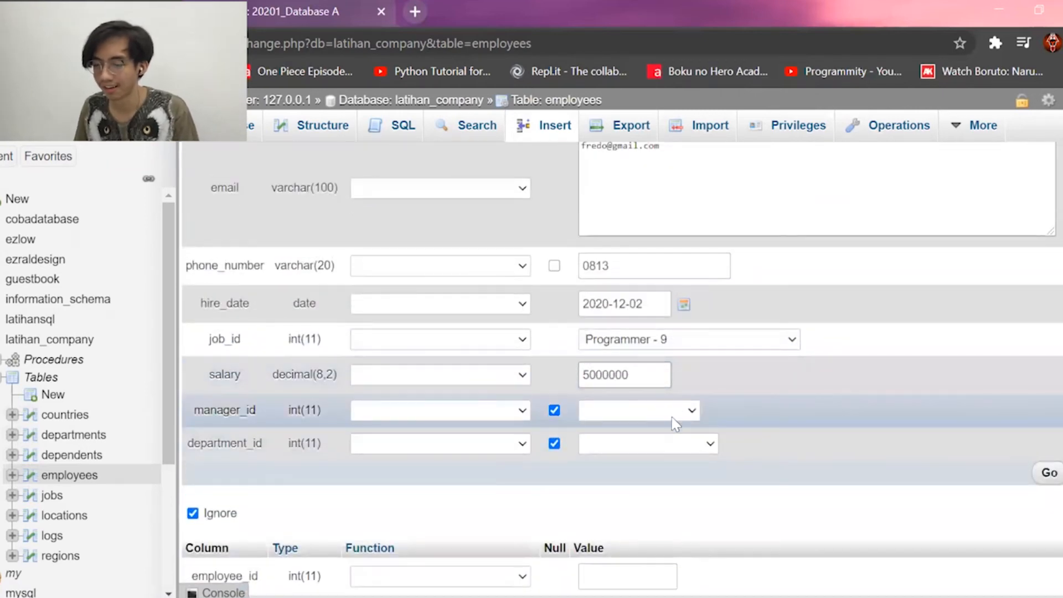
{"action": "left_click", "coordinate": [673, 413]}
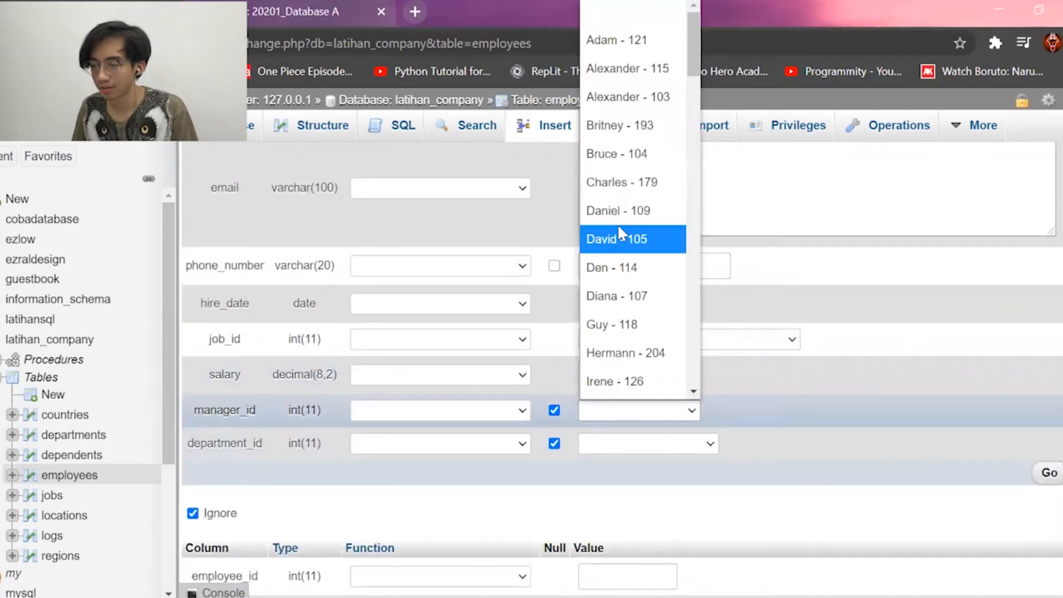
{"action": "left_click", "coordinate": [617, 237]}
{"action": "left_click", "coordinate": [620, 442]}
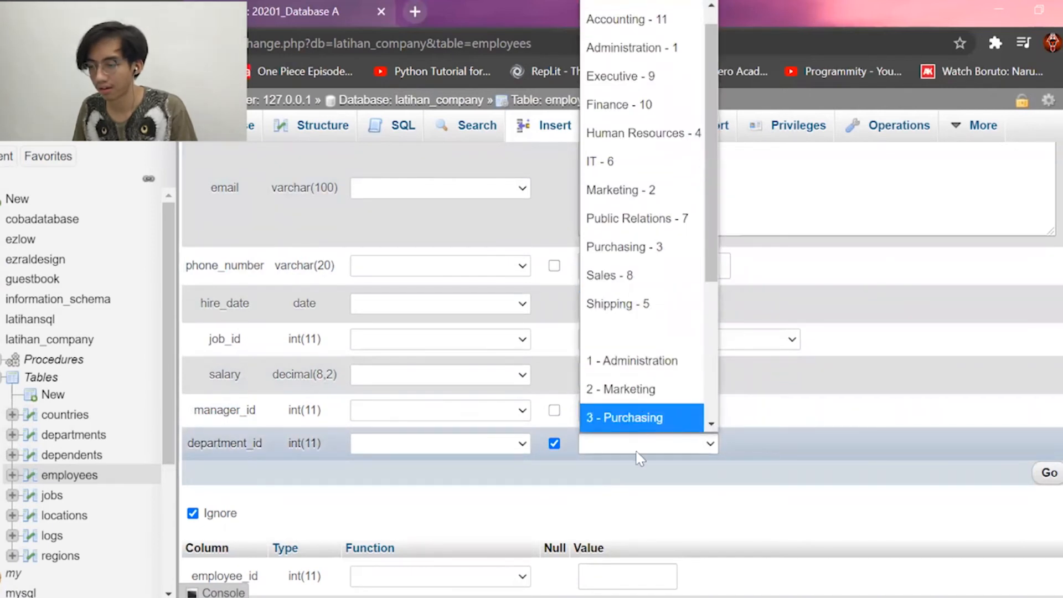
{"action": "left_click", "coordinate": [625, 162]}
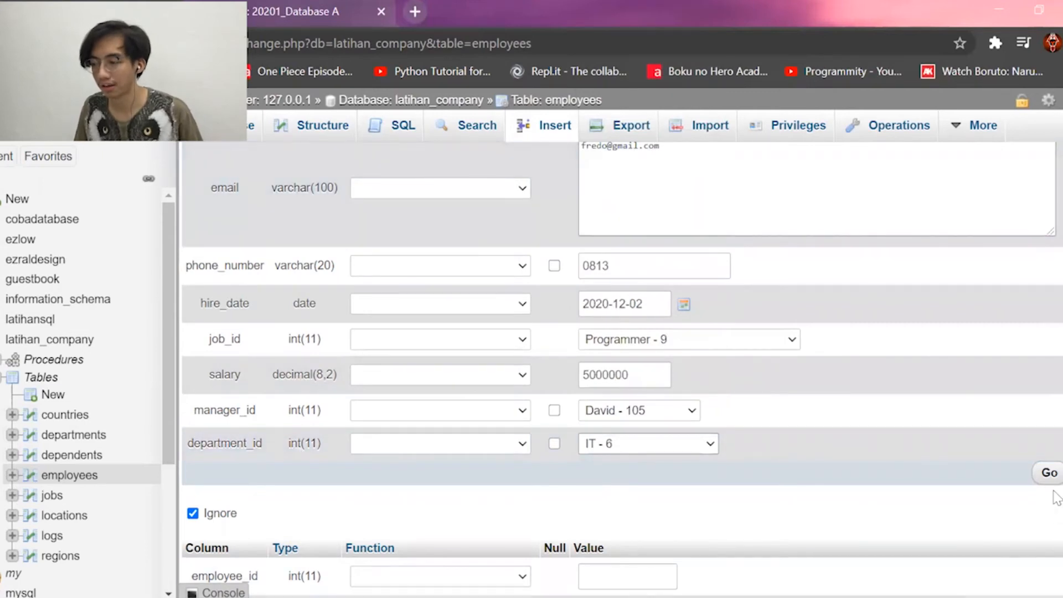
{"action": "scroll", "coordinate": [1045, 475], "scroll_direction": "up", "scroll_amount": 3}
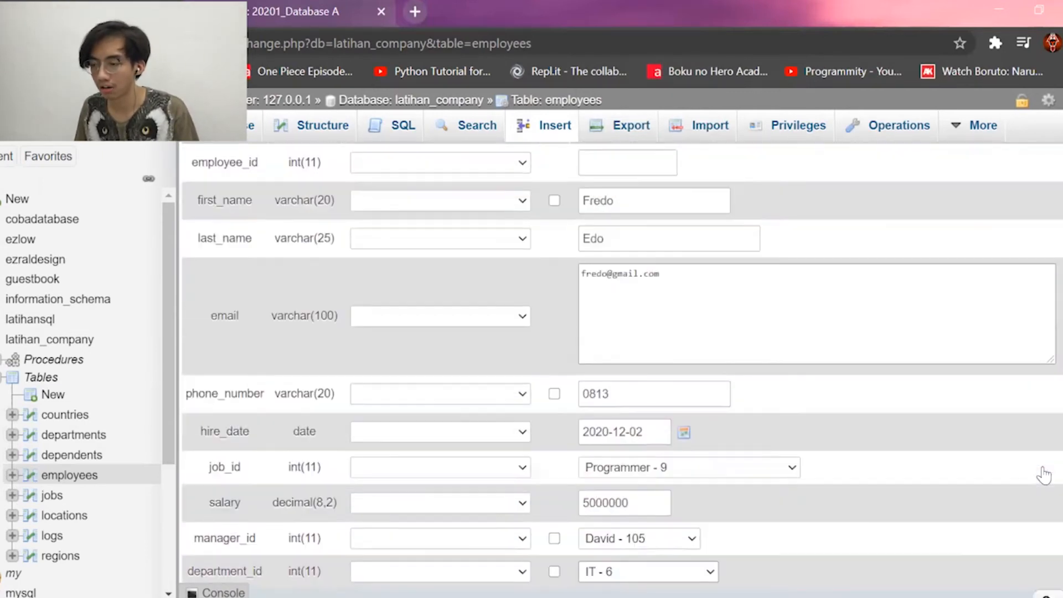
{"action": "scroll", "coordinate": [1046, 475], "scroll_direction": "down", "scroll_amount": 3}
{"action": "scroll", "coordinate": [1046, 475], "scroll_direction": "up", "scroll_amount": 3}
{"action": "scroll", "coordinate": [1045, 475], "scroll_direction": "down", "scroll_amount": 3}
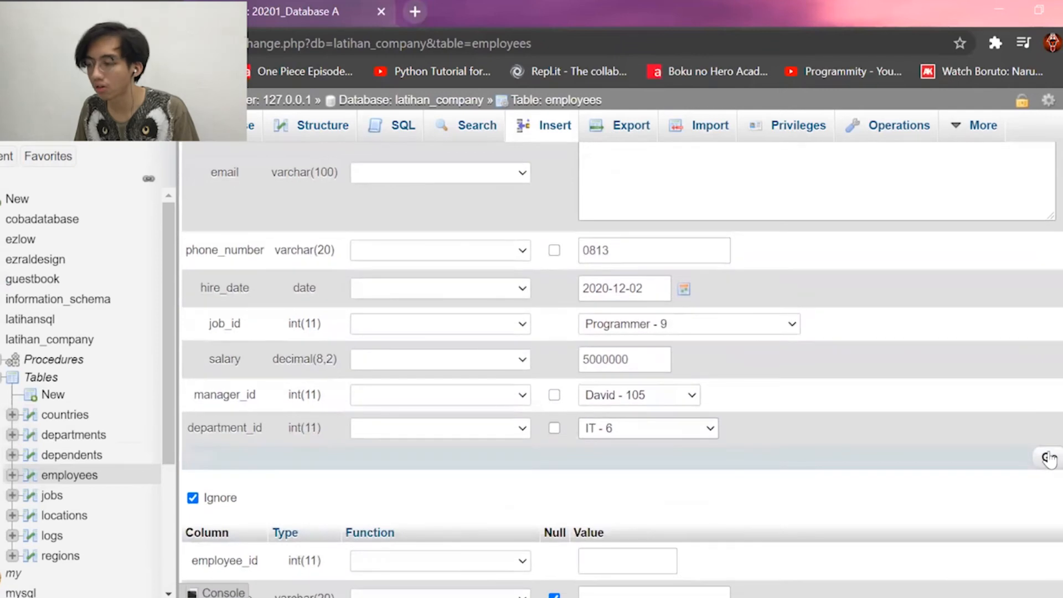
{"action": "left_click", "coordinate": [1047, 462]}
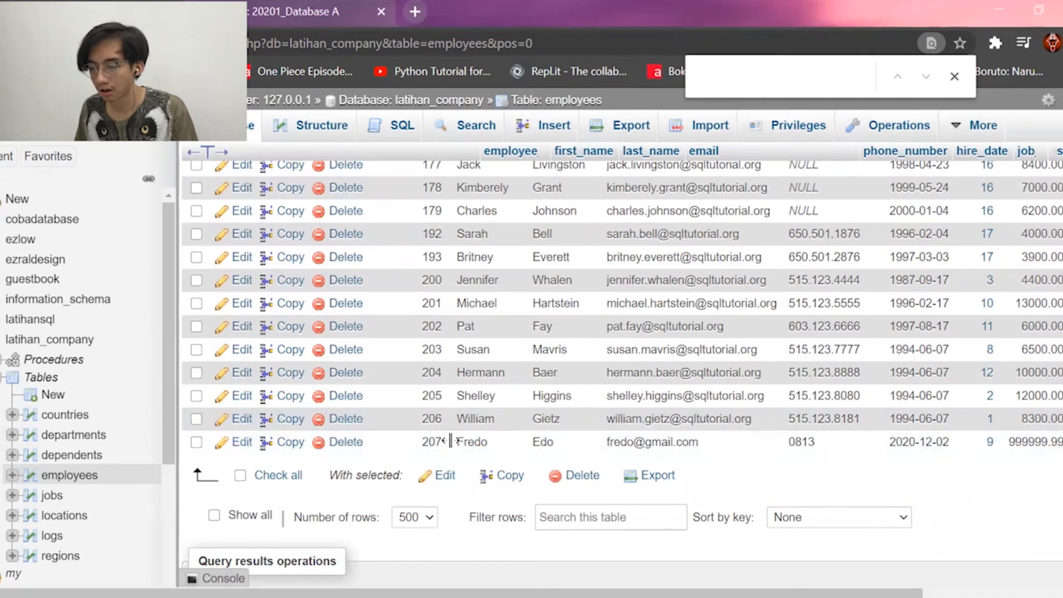
Scroll through the employees table to find new row 207 with salary 999999.99.
{"action": "scroll", "coordinate": [713, 511], "scroll_direction": "right", "scroll_amount": 3}
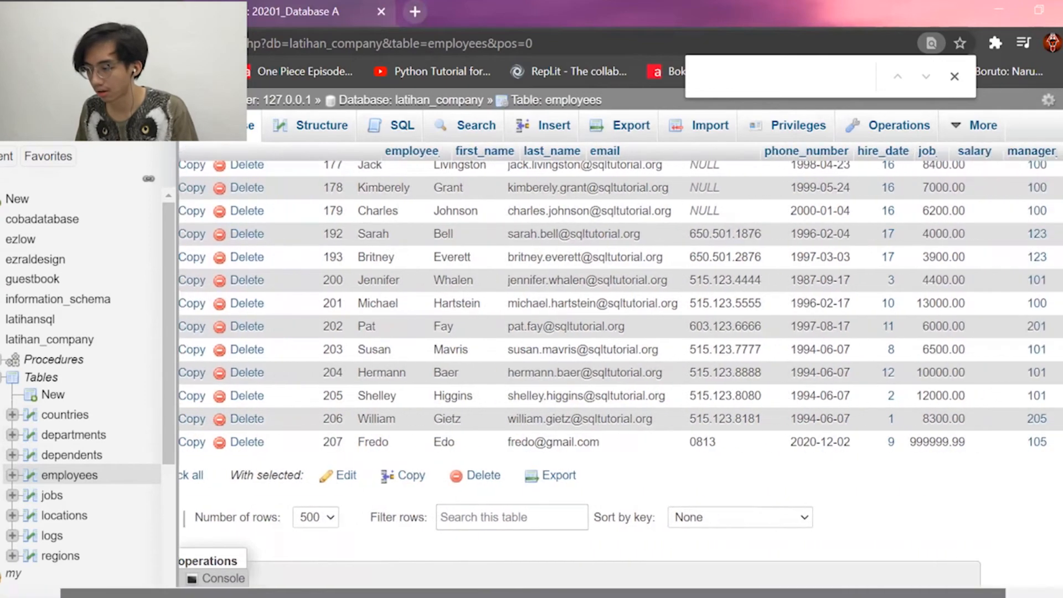
{"action": "scroll", "coordinate": [713, 511], "scroll_direction": "up", "scroll_amount": 15}
{"action": "scroll", "coordinate": [713, 512], "scroll_direction": "down", "scroll_amount": 15}
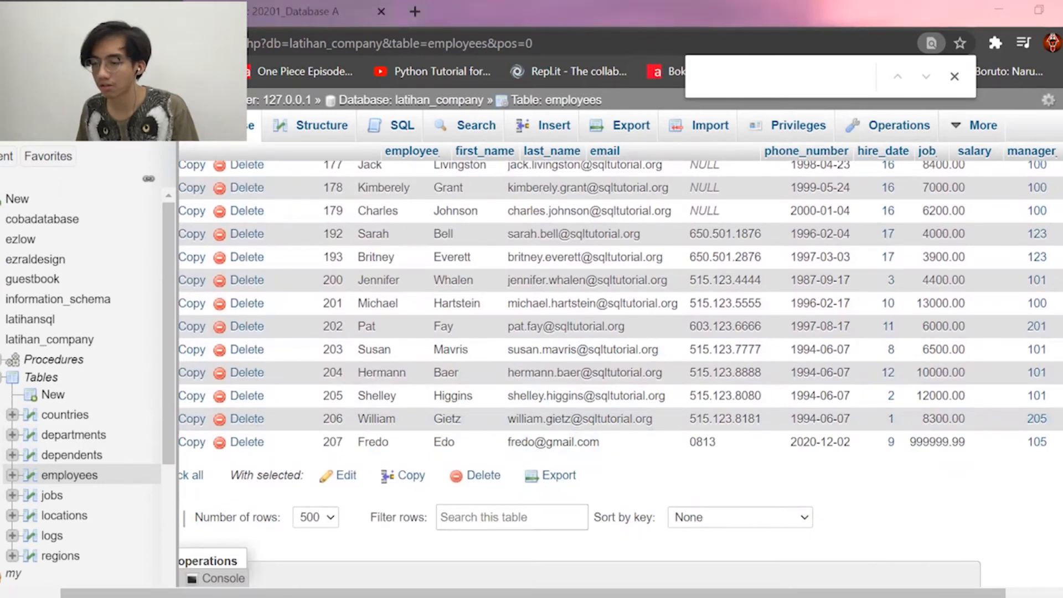
{"action": "left_click_drag", "start_coordinate": [942, 593], "coordinate": [899, 593]}
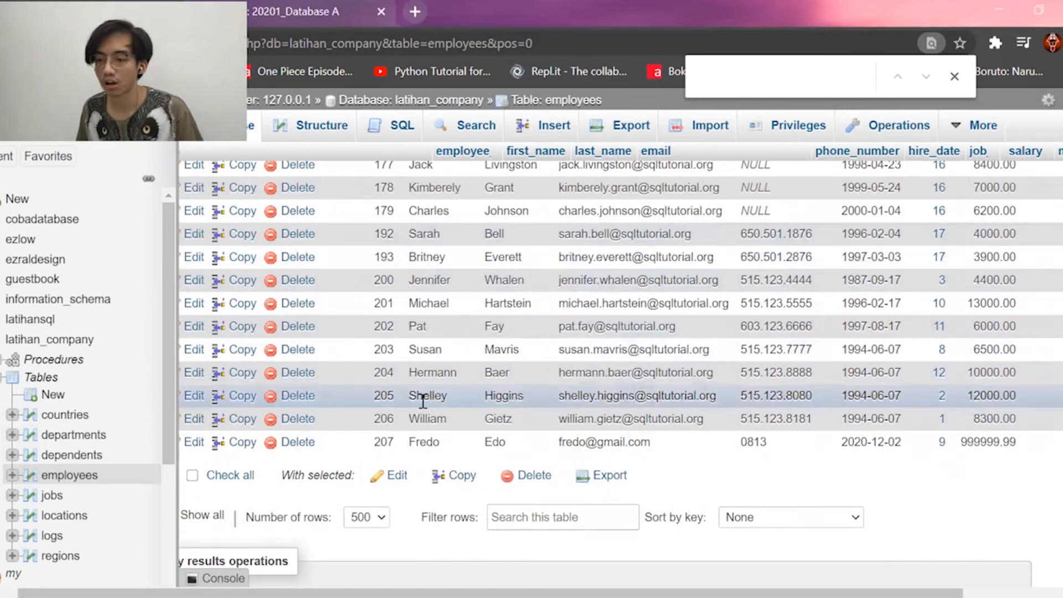
Browse the logs table and check the INSERTED row for employee 207.
{"action": "left_click", "coordinate": [58, 538]}
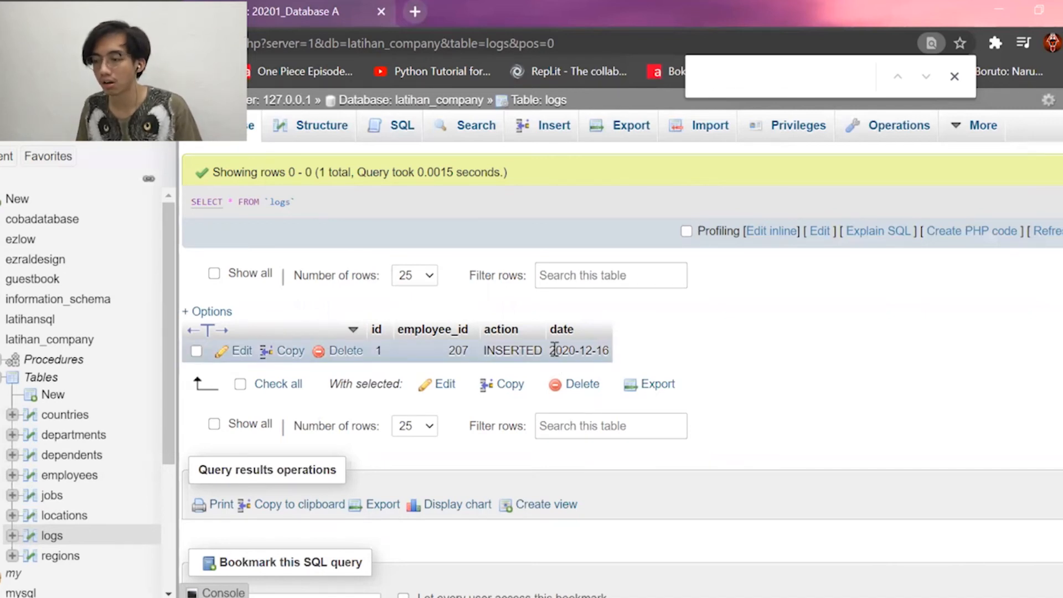
{"action": "left_click_drag", "start_coordinate": [554, 350], "coordinate": [593, 353]}
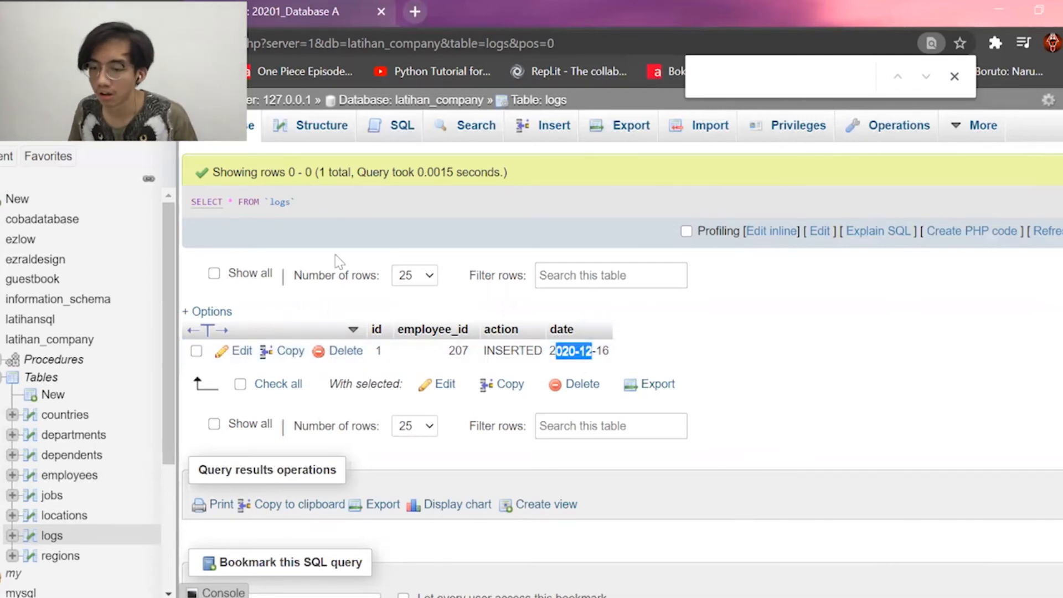
Return to employees, reach its Triggers list showing insertLog, and start another new trigger.
{"action": "left_click", "coordinate": [70, 475]}
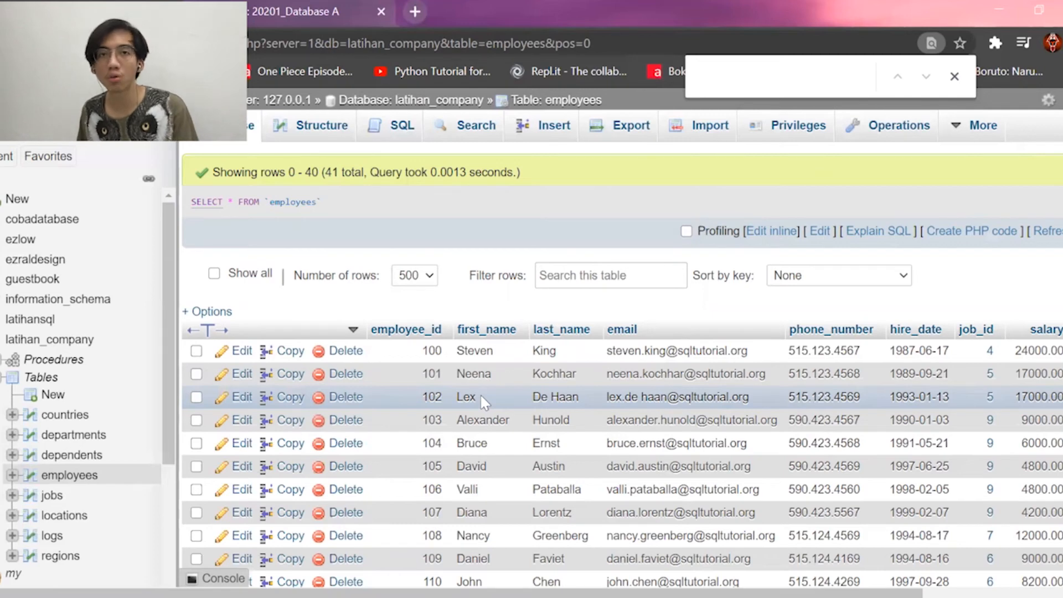
{"action": "mouse_move", "coordinate": [967, 139]}
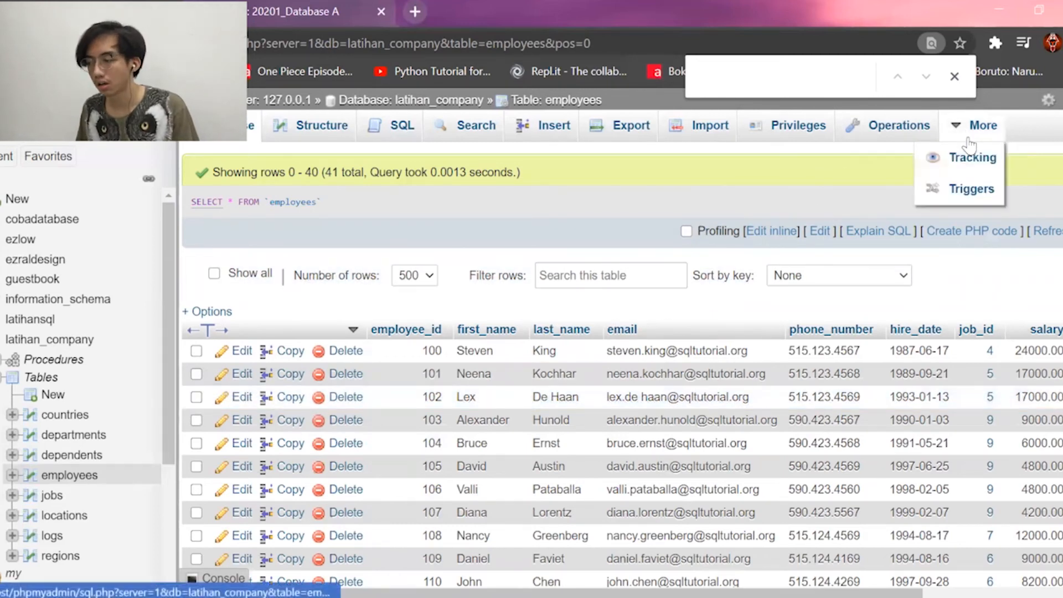
{"action": "left_click", "coordinate": [975, 157]}
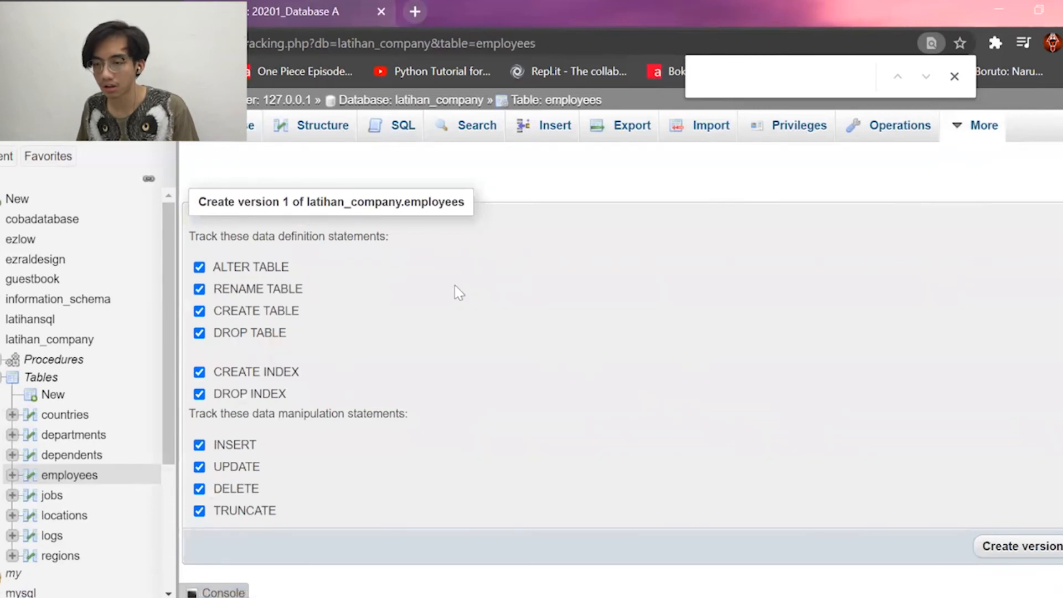
{"action": "scroll", "coordinate": [650, 385], "scroll_direction": "down", "scroll_amount": 1}
{"action": "key", "text": "alt+Left"}
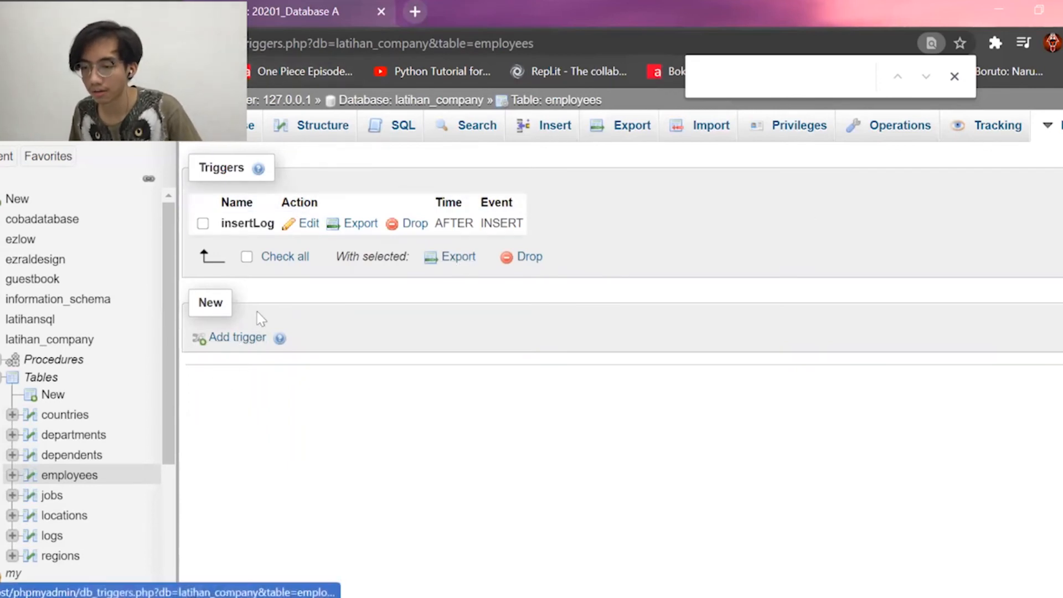
{"action": "left_click", "coordinate": [257, 339]}
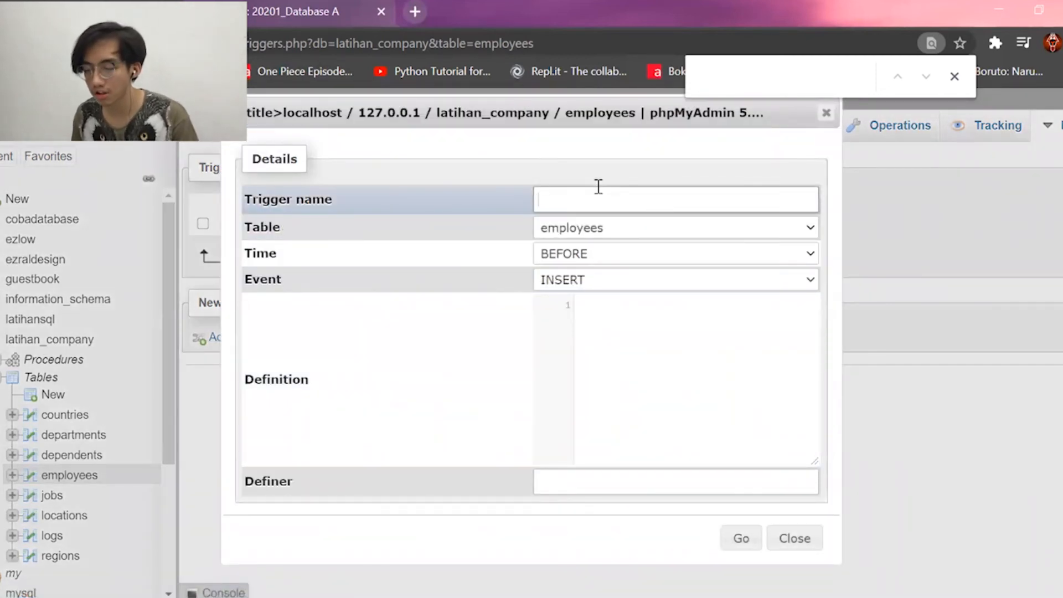
Name the trigger updateLog and set it to fire AFTER UPDATE.
{"action": "type", "text": "updat"}
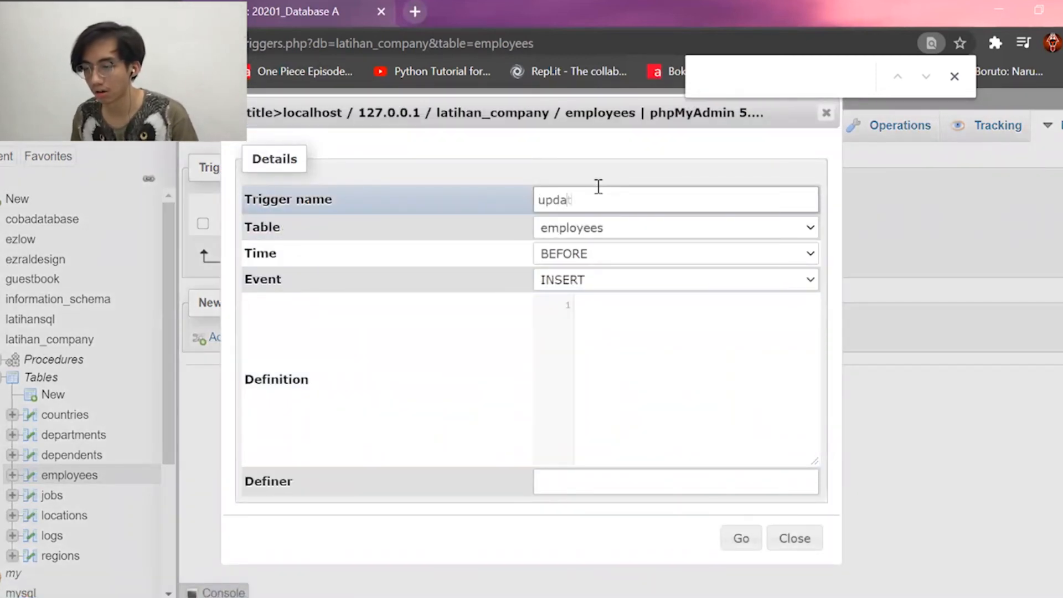
{"action": "type", "text": "eLog"}
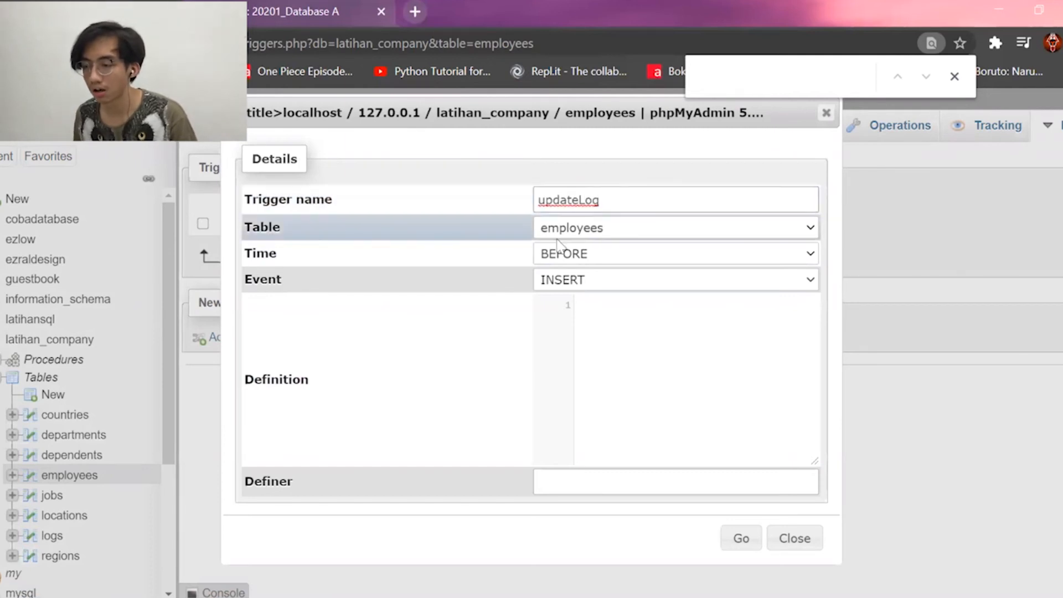
{"action": "left_click", "coordinate": [591, 257]}
{"action": "left_click", "coordinate": [604, 313]}
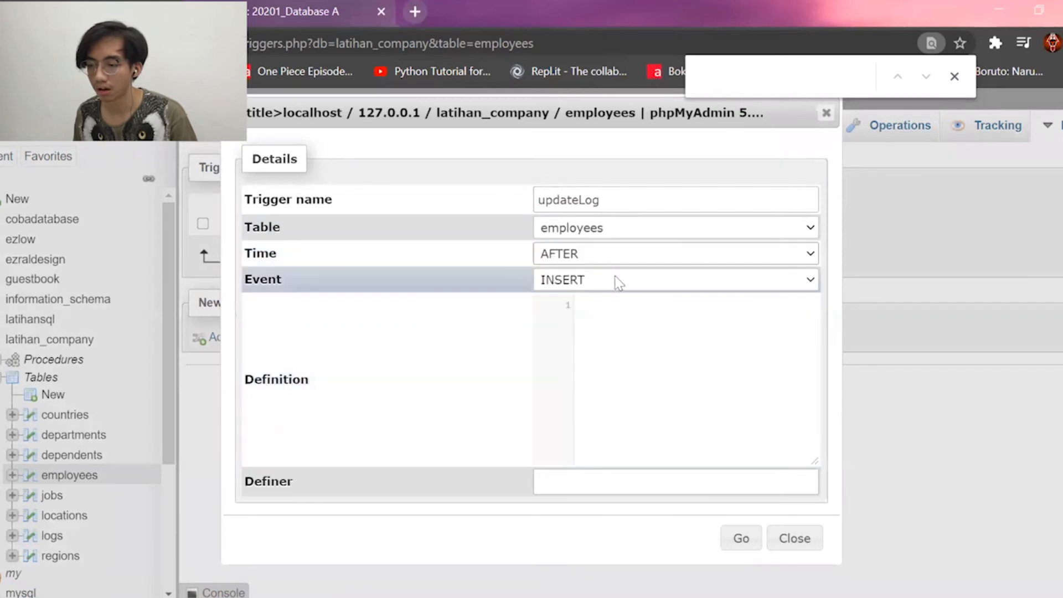
{"action": "left_click", "coordinate": [617, 280]}
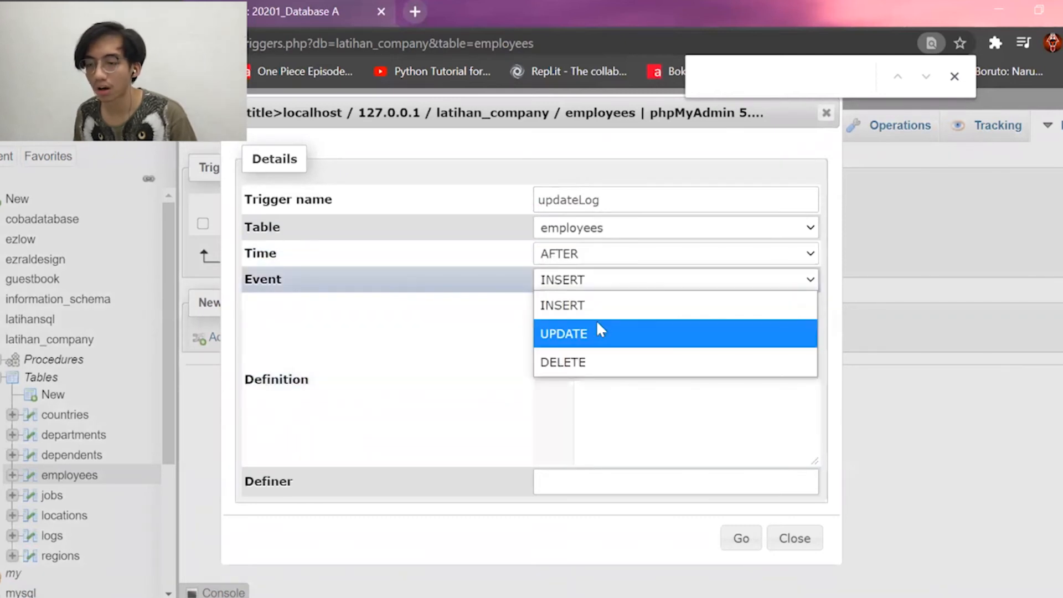
{"action": "left_click", "coordinate": [598, 325]}
Enter the definition INSERT INTO logs VALUES(null,NEW.employee_id,"UPDATED",NOW()) and create the trigger.
{"action": "left_click", "coordinate": [616, 314]}
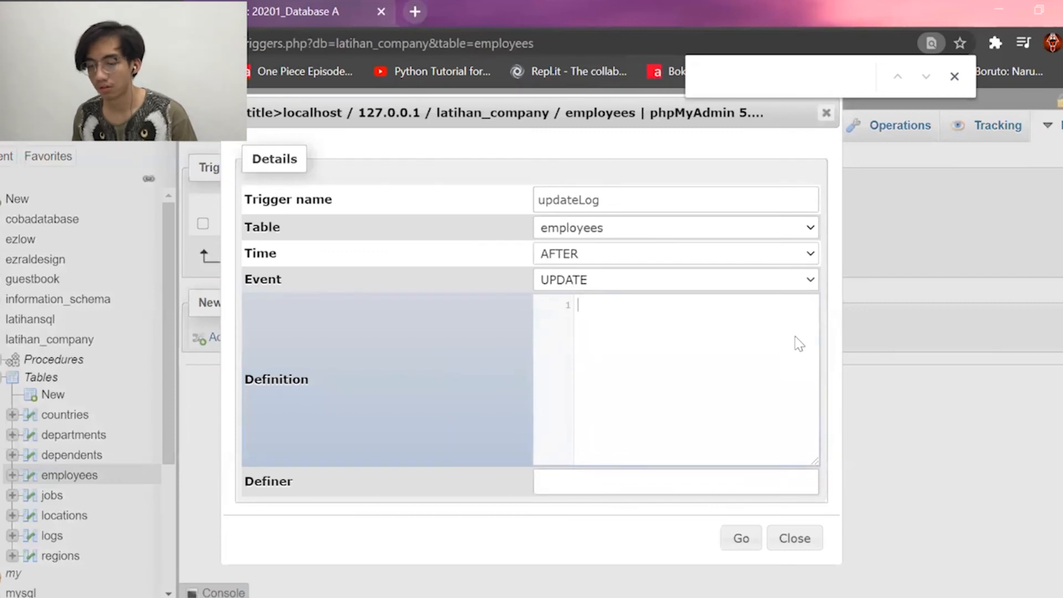
{"action": "type", "text": "inser"}
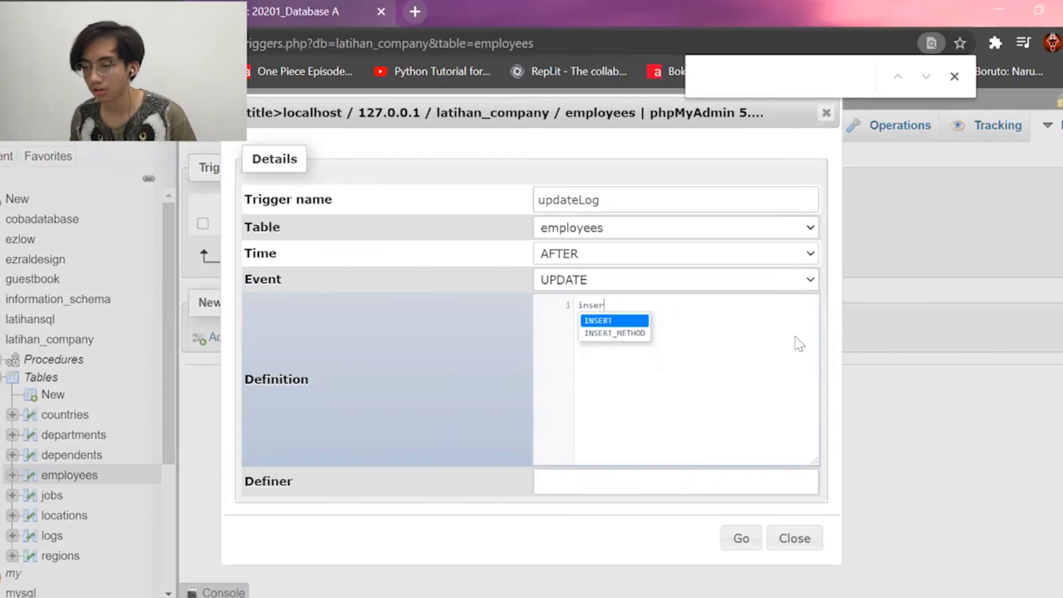
{"action": "key", "text": "Return"}
{"action": "type", "text": "into"}
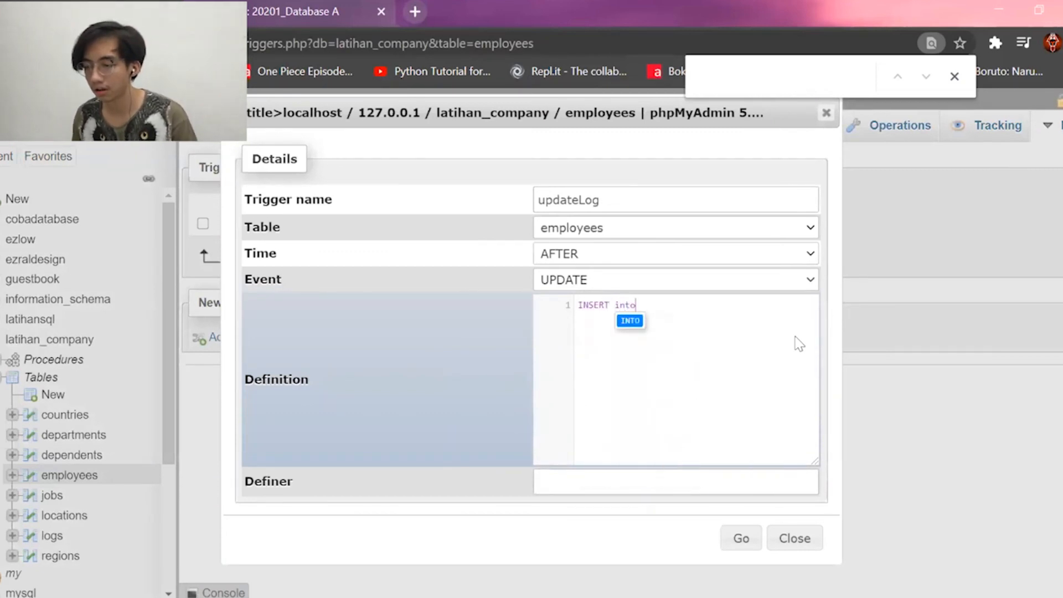
{"action": "key", "text": "Return"}
{"action": "type", "text": "log"}
{"action": "key", "text": "Return"}
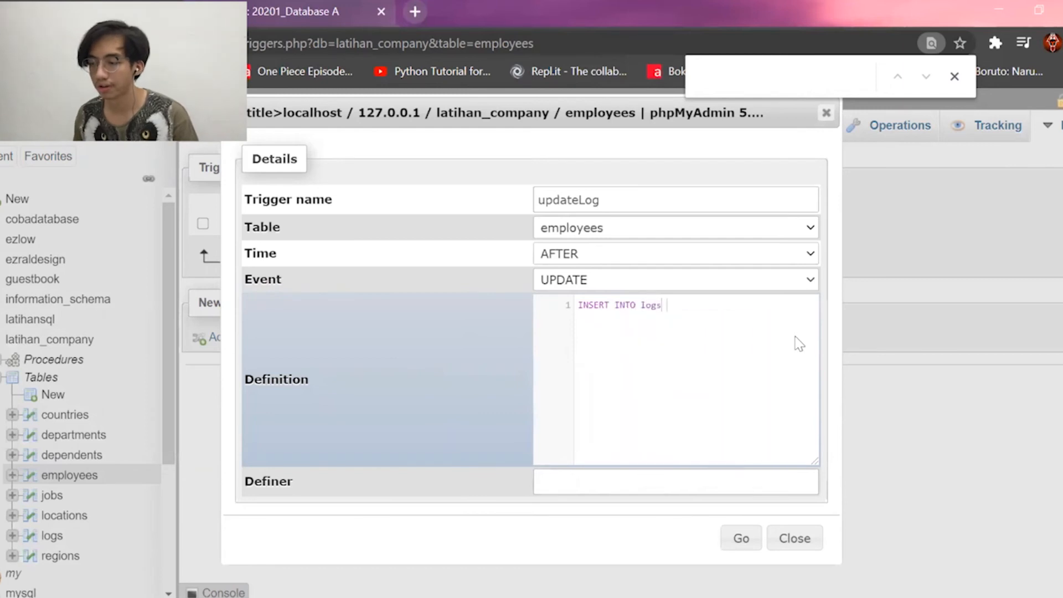
{"action": "type", "text": "val"}
{"action": "key", "text": "Return"}
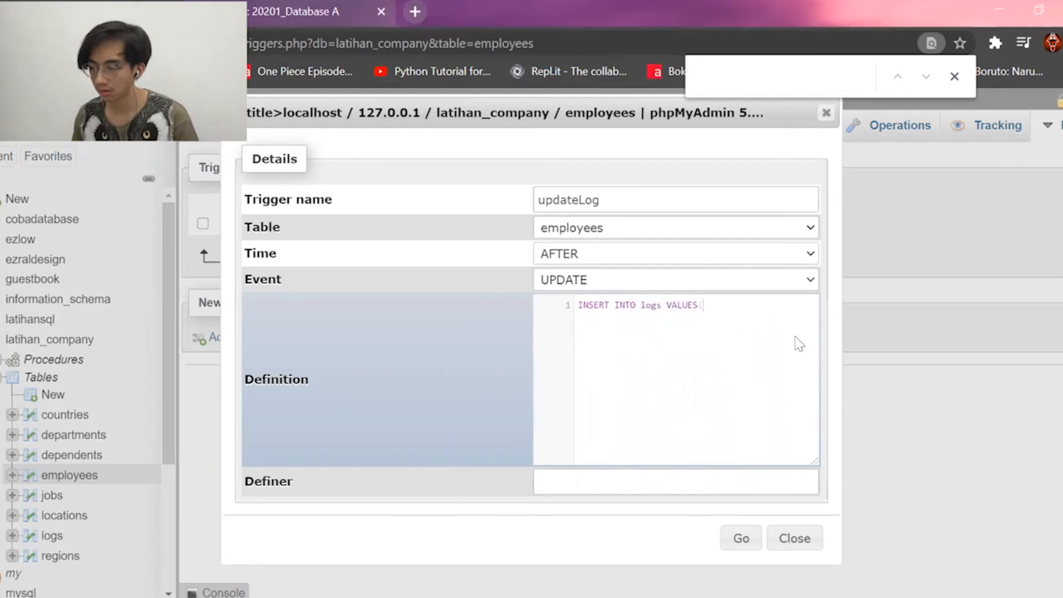
{"action": "type", "text": "(null,"}
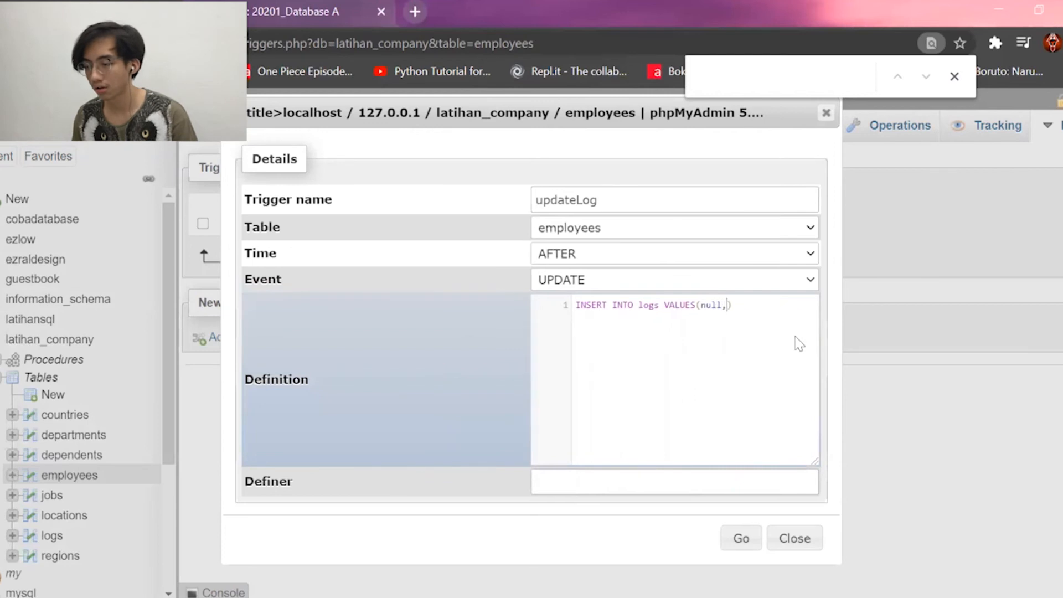
{"action": "type", "text": "NEW"}
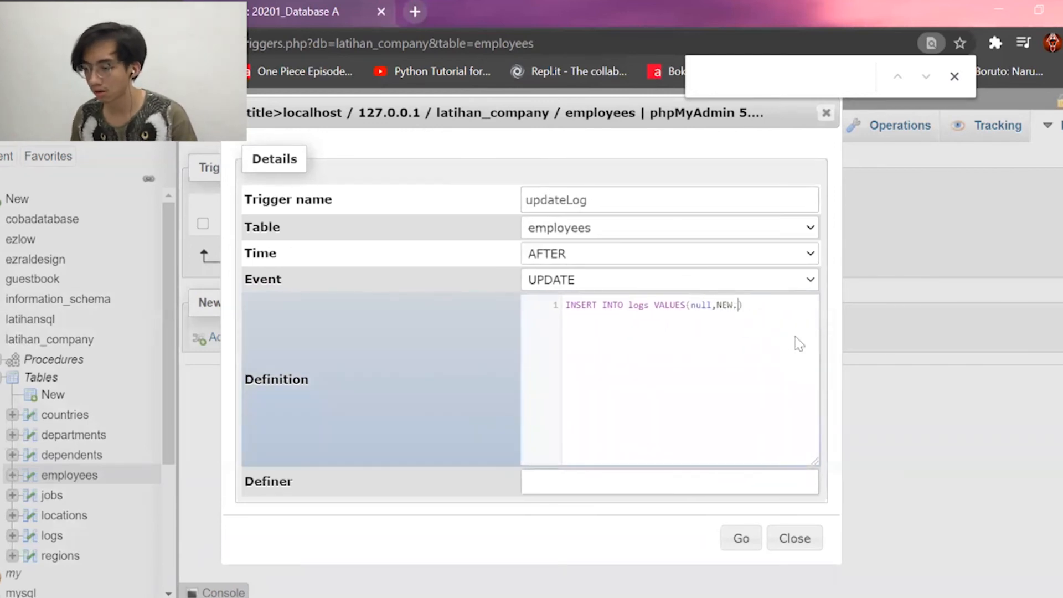
{"action": "type", "text": ".employee_"}
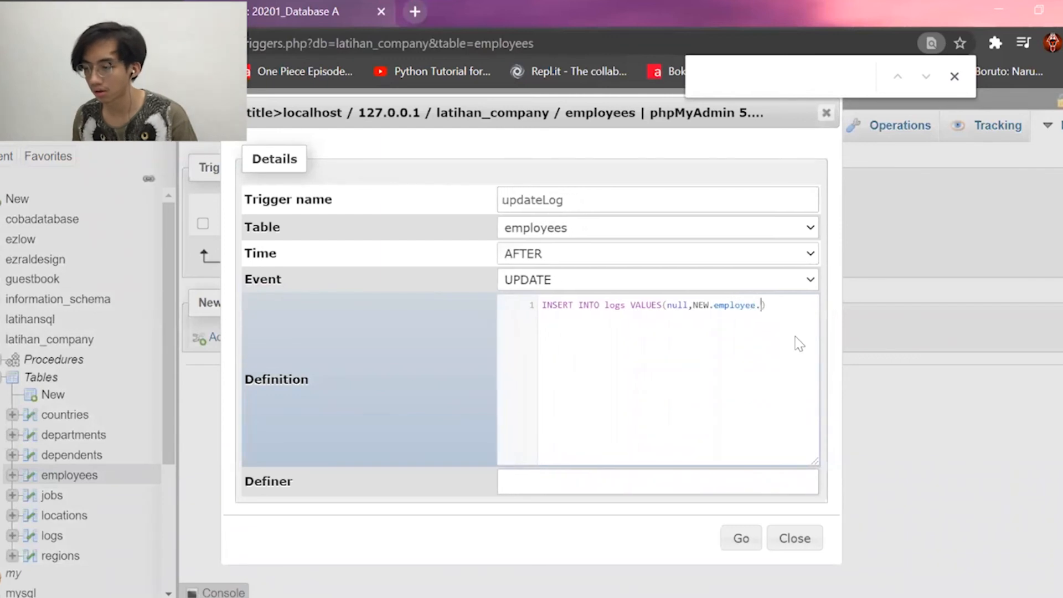
{"action": "type", "text": "id,\""}
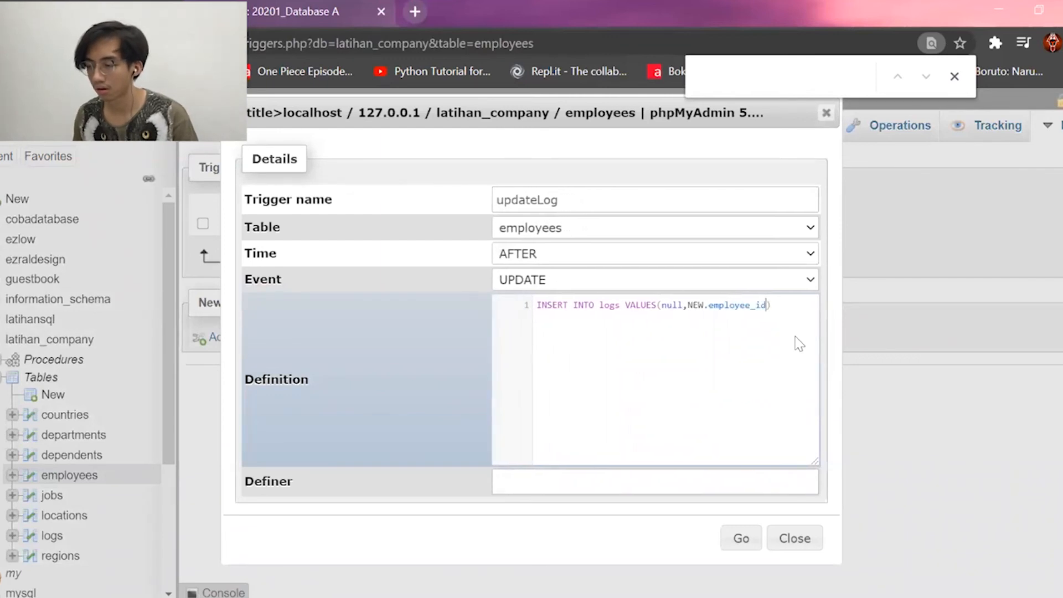
{"action": "type", "text": "UPDATED\""}
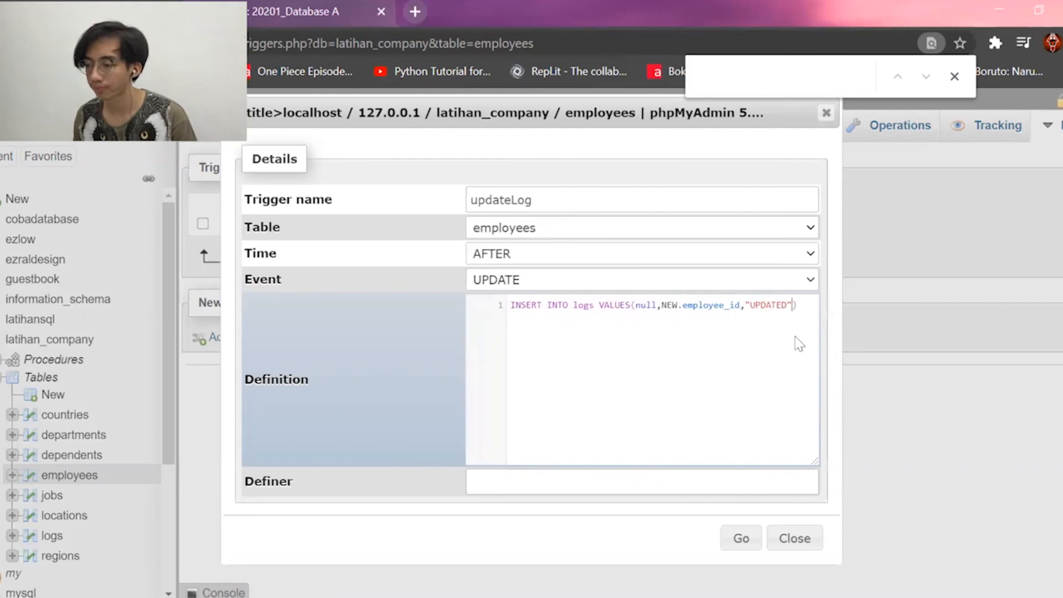
{"action": "type", "text": ","}
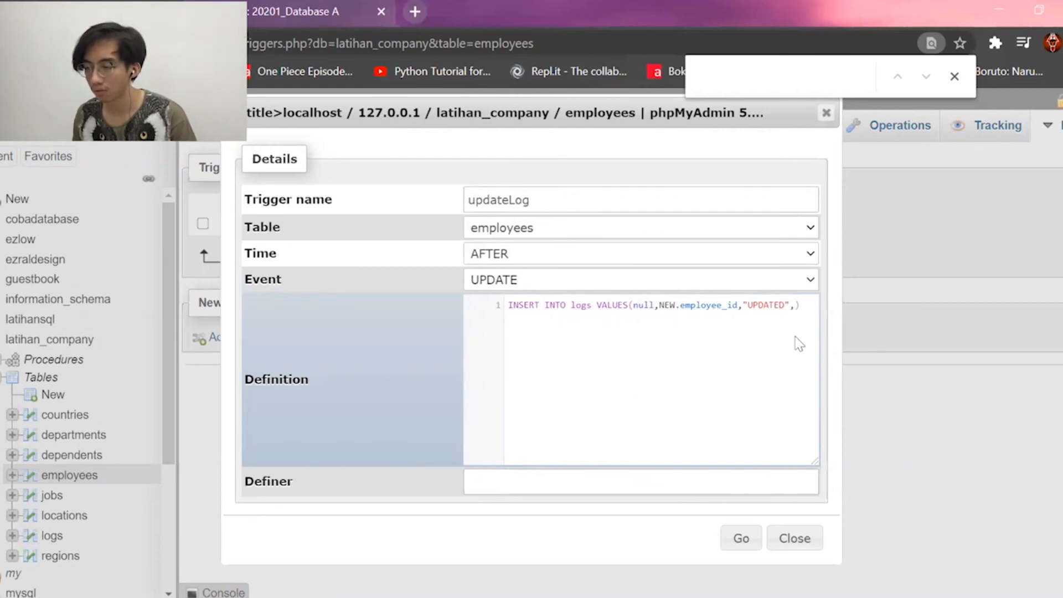
{"action": "type", "text": "NOW()"}
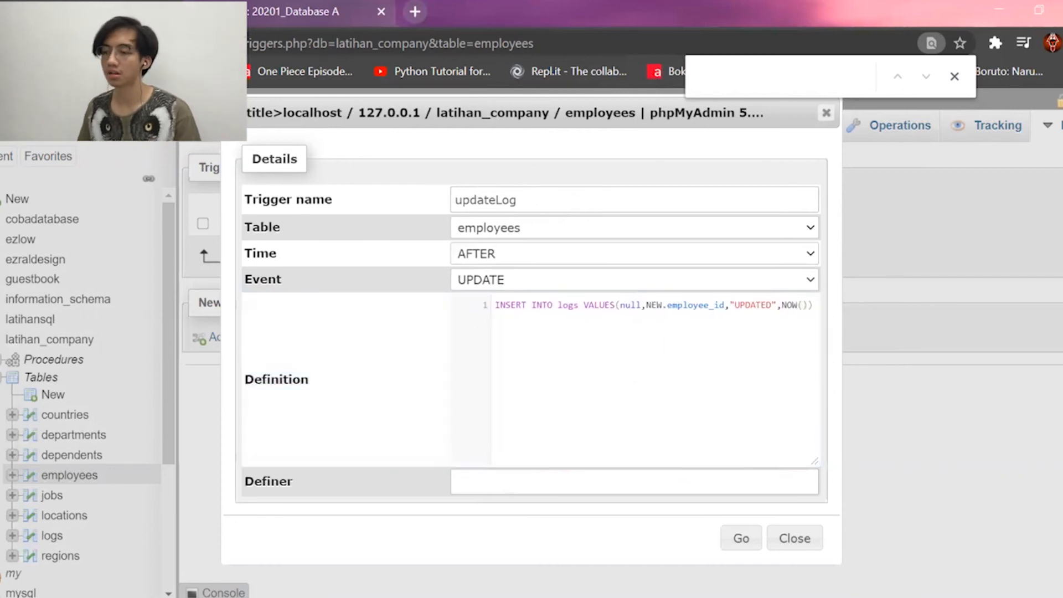
{"action": "left_click", "coordinate": [741, 539]}
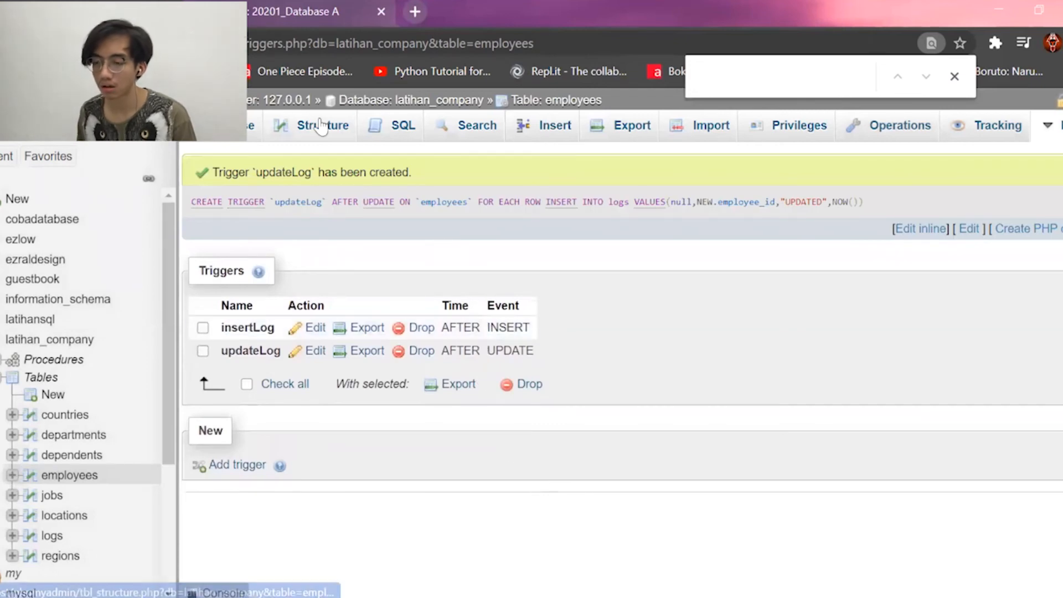
Leave the triggers page and browse the employees rows down to employee 207.
{"action": "left_click", "coordinate": [326, 126]}
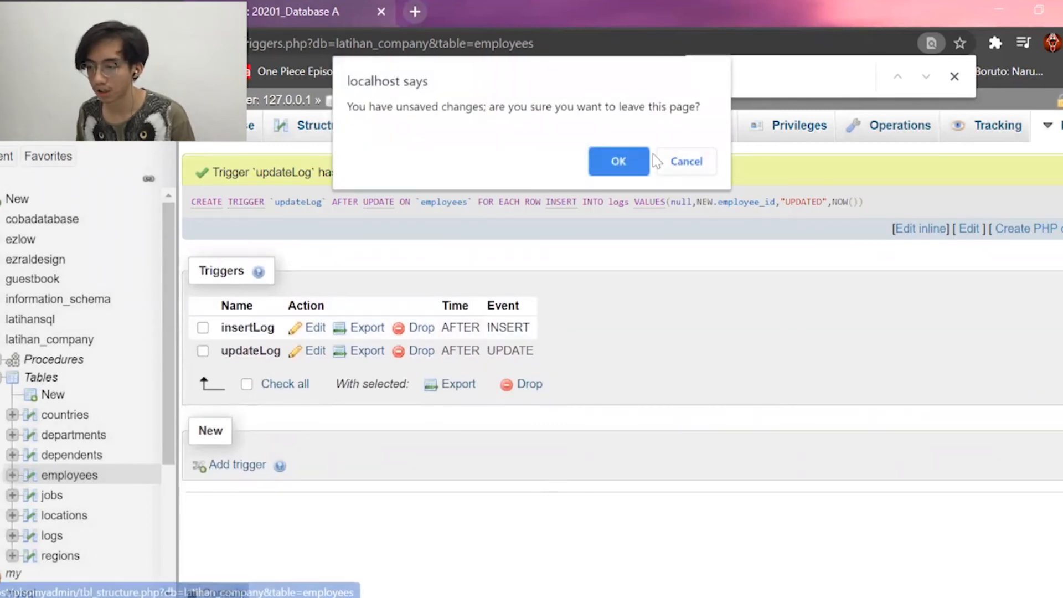
{"action": "left_click", "coordinate": [631, 162]}
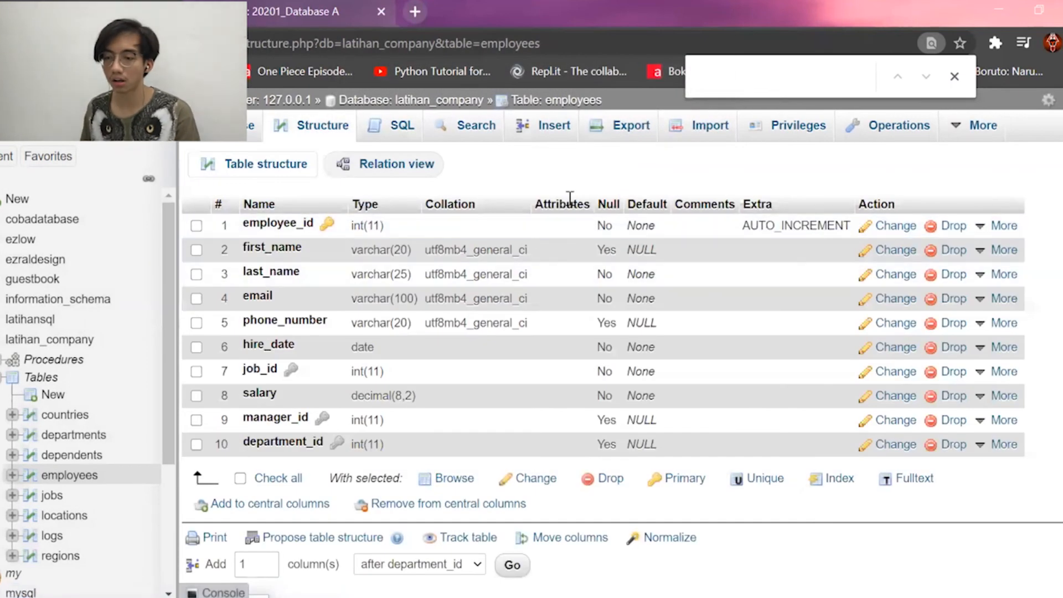
{"action": "left_click", "coordinate": [67, 475]}
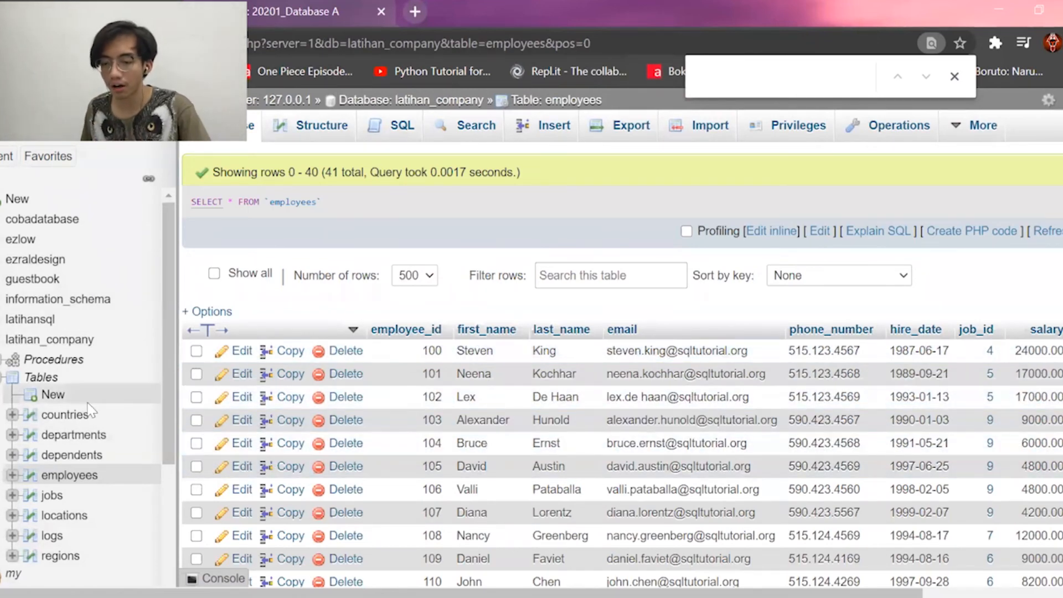
{"action": "scroll", "coordinate": [89, 410], "scroll_direction": "down", "scroll_amount": 2}
{"action": "scroll", "coordinate": [454, 446], "scroll_direction": "down", "scroll_amount": 8}
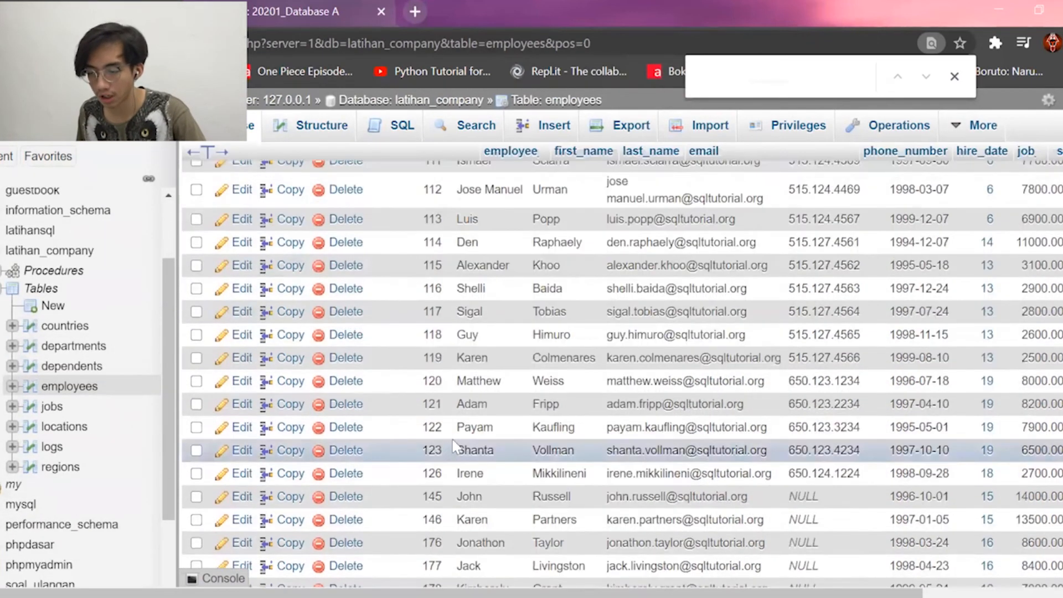
{"action": "scroll", "coordinate": [454, 446], "scroll_direction": "down", "scroll_amount": 10}
{"action": "scroll", "coordinate": [435, 332], "scroll_direction": "up", "scroll_amount": 2}
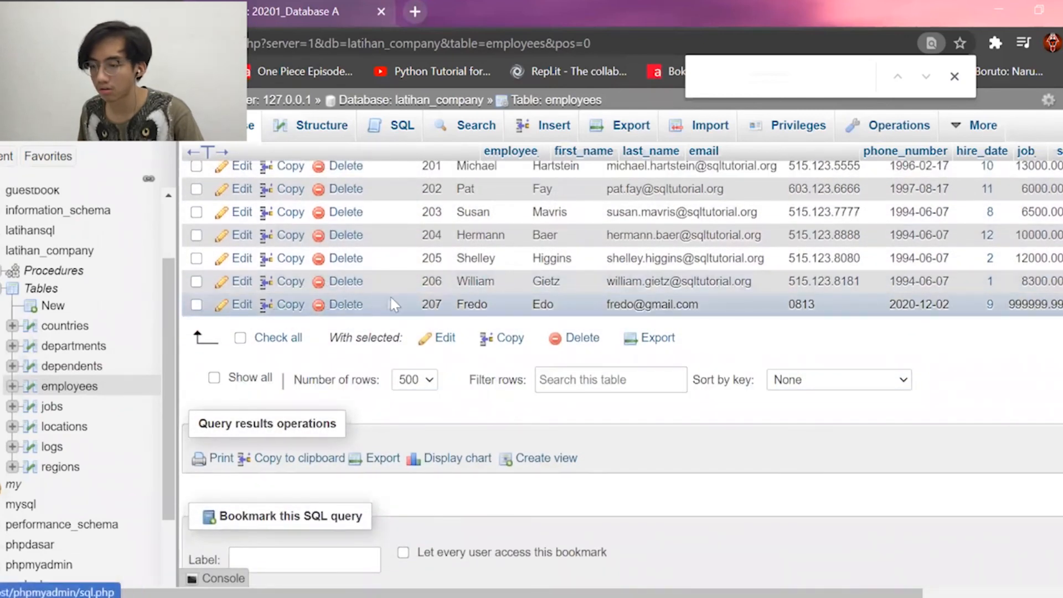
Edit employee 207: fix the email typo, set salary to 300000, and save.
{"action": "left_click", "coordinate": [242, 304]}
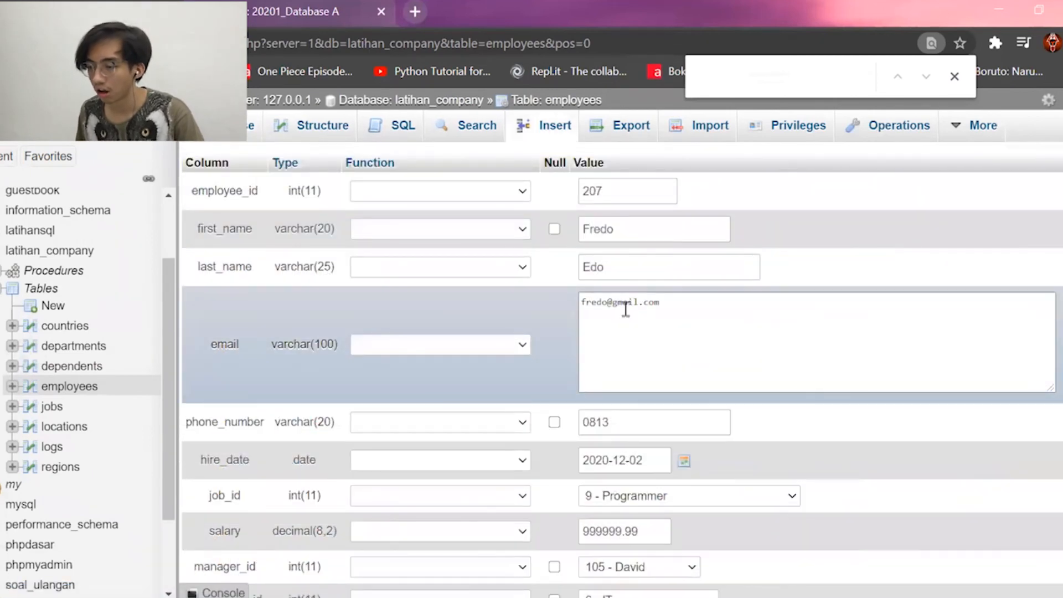
{"action": "left_click", "coordinate": [609, 303]}
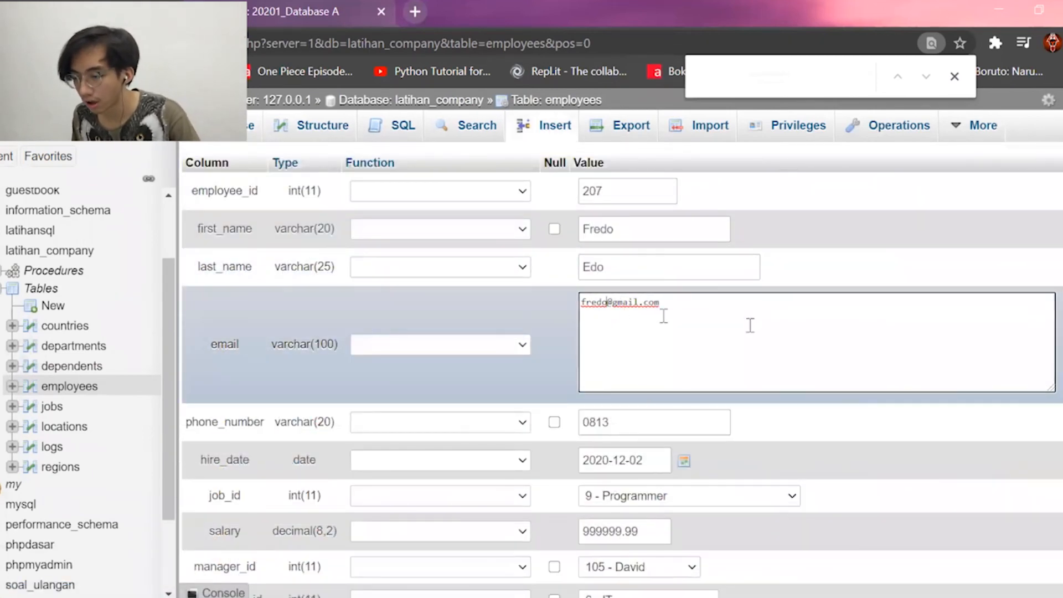
{"action": "key", "text": "BackSpace"}
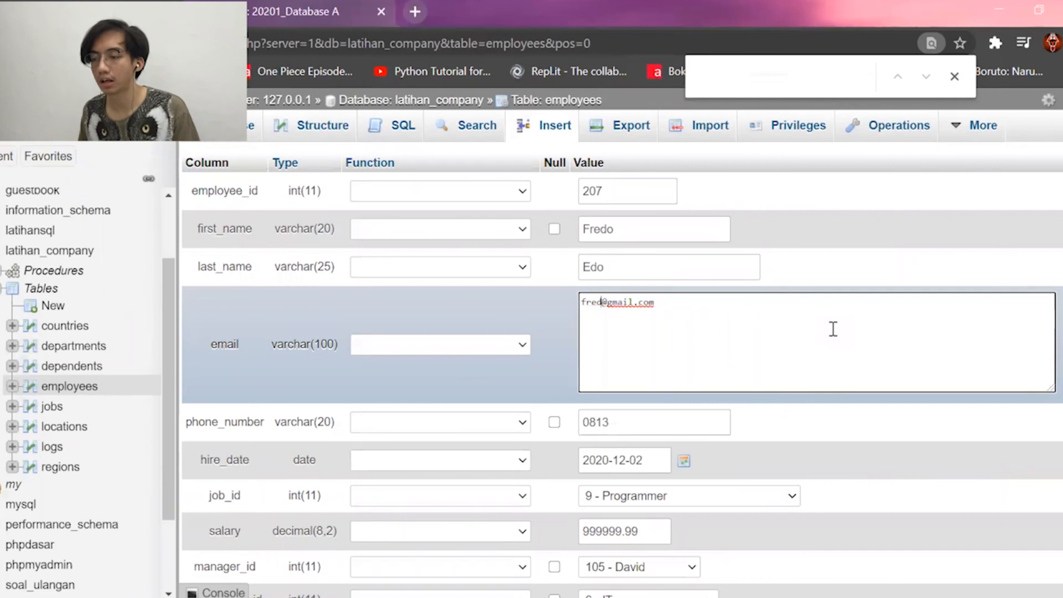
{"action": "type", "text": "e"}
{"action": "scroll", "coordinate": [836, 321], "scroll_direction": "down", "scroll_amount": 3}
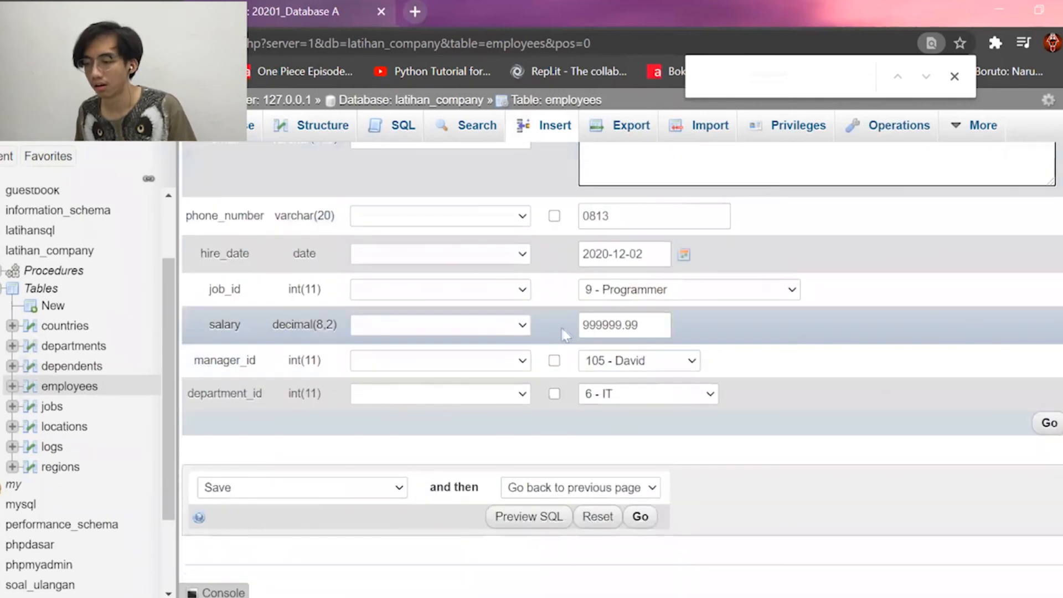
{"action": "left_click_drag", "start_coordinate": [659, 325], "coordinate": [536, 324]}
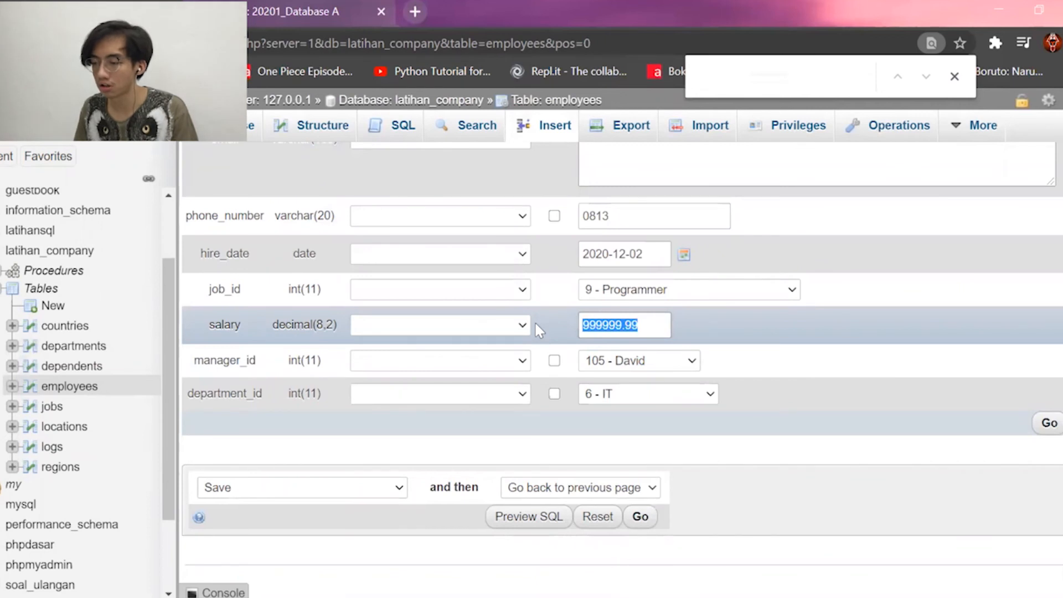
{"action": "type", "text": "3000"}
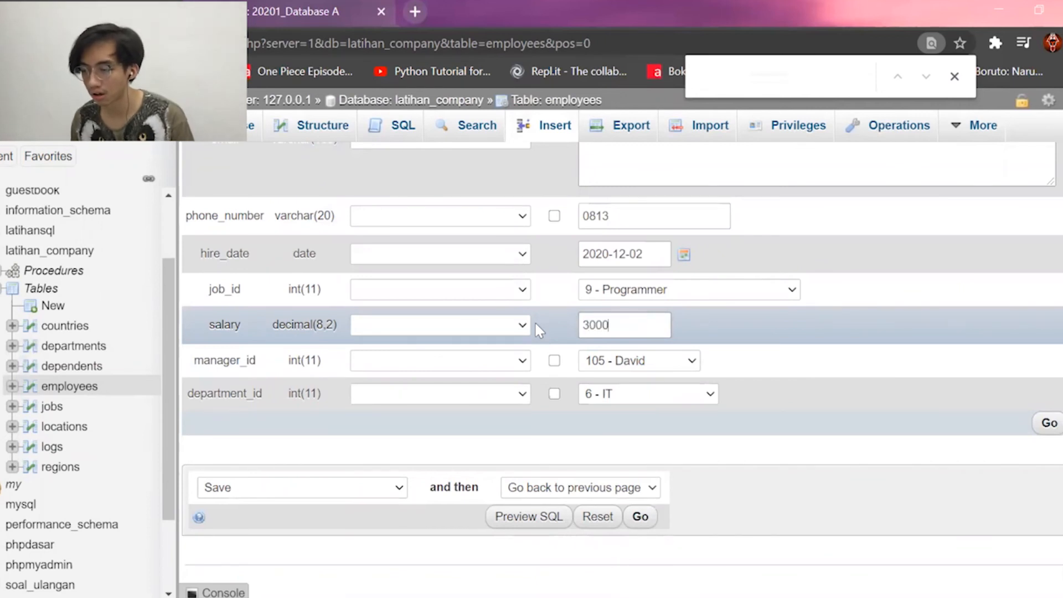
{"action": "type", "text": "00"}
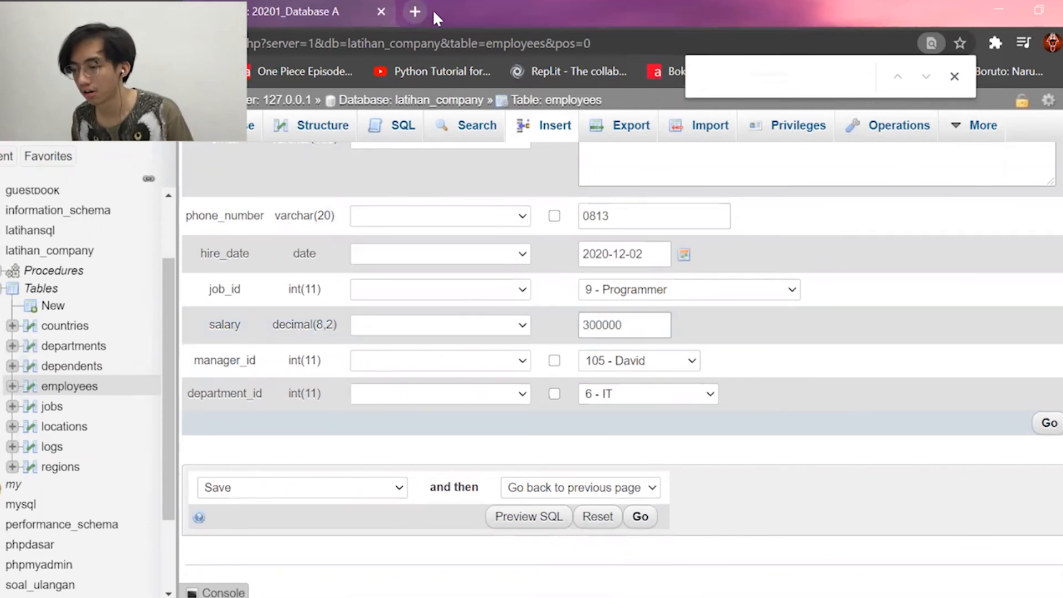
{"action": "left_click", "coordinate": [1050, 429]}
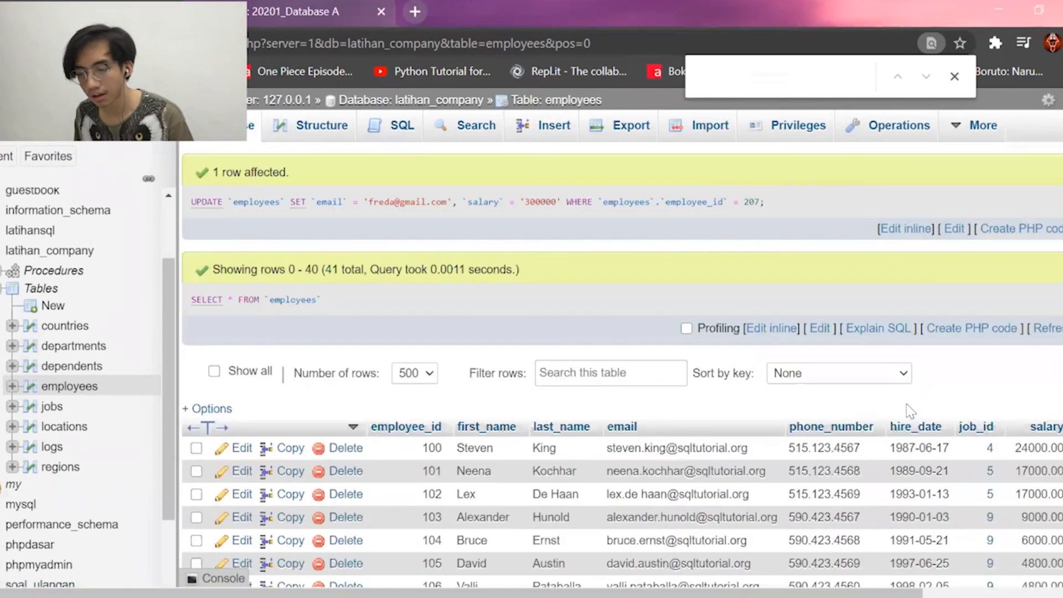
{"action": "scroll", "coordinate": [909, 411], "scroll_direction": "down", "scroll_amount": 15}
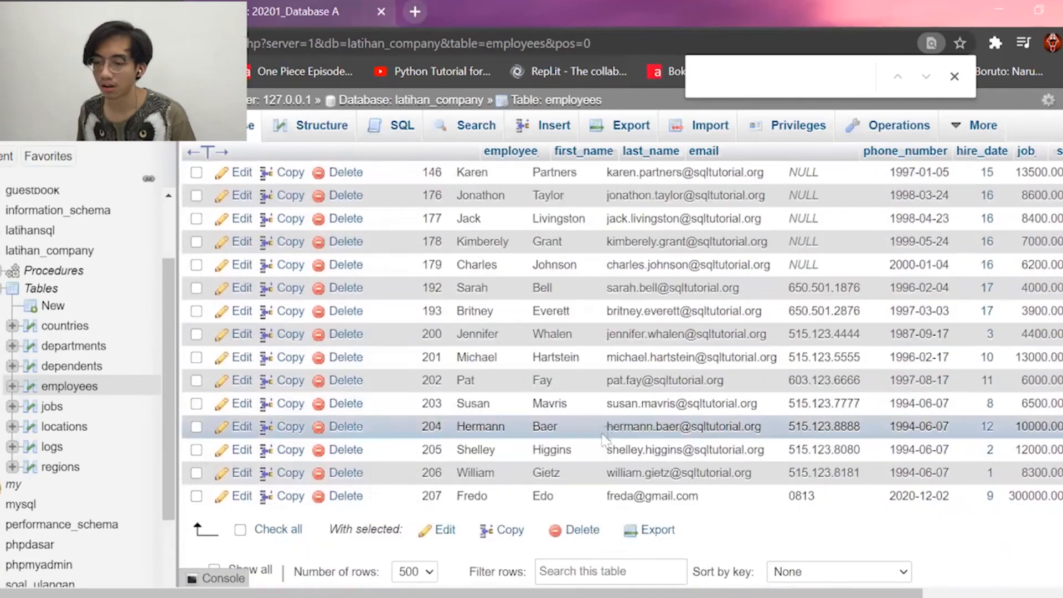
{"action": "scroll", "coordinate": [604, 437], "scroll_direction": "down", "scroll_amount": 5}
{"action": "scroll", "coordinate": [603, 438], "scroll_direction": "up", "scroll_amount": 2}
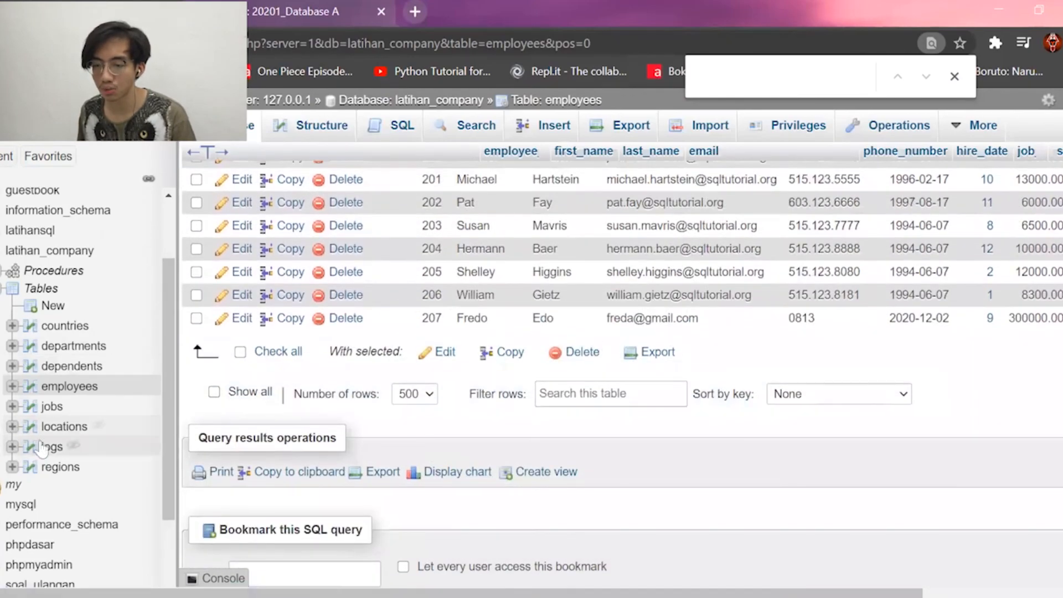
{"action": "left_click", "coordinate": [44, 447]}
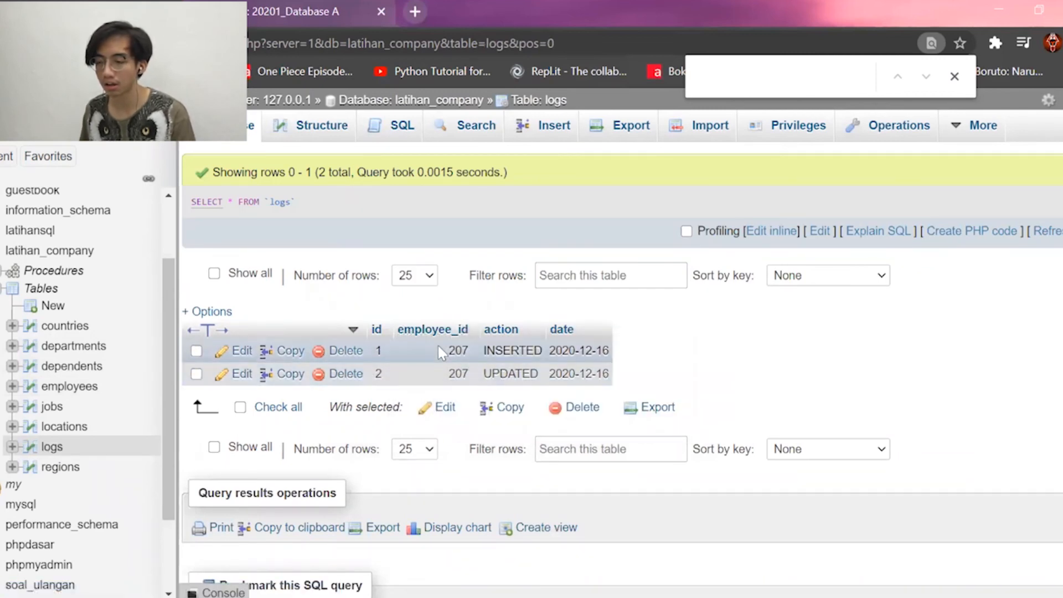
{"action": "left_click_drag", "start_coordinate": [491, 374], "coordinate": [639, 388]}
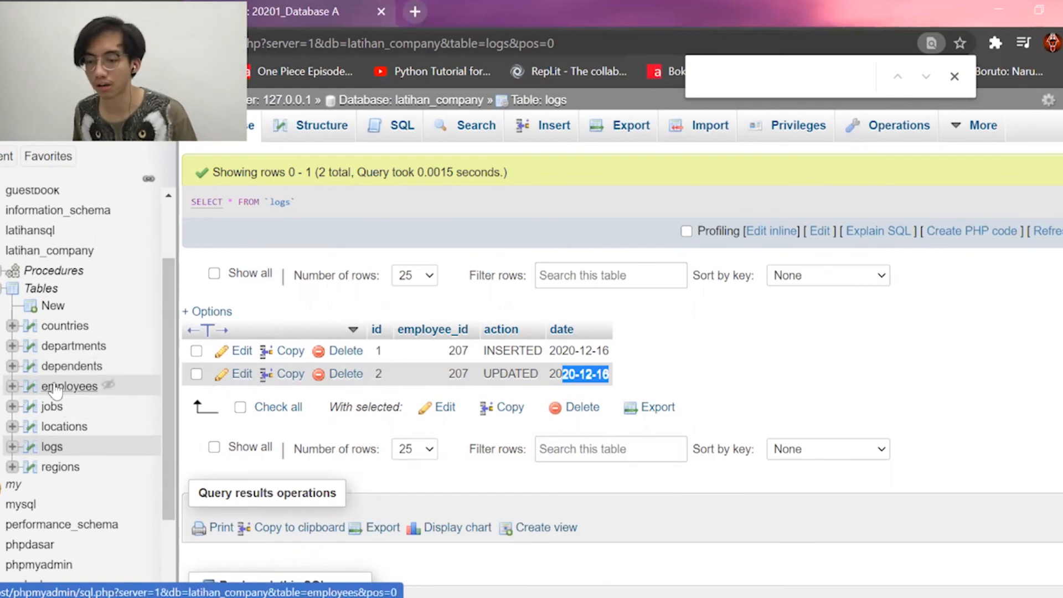
Go to the employees table's Triggers page and start a new trigger.
{"action": "left_click", "coordinate": [56, 387]}
{"action": "mouse_move", "coordinate": [989, 145]}
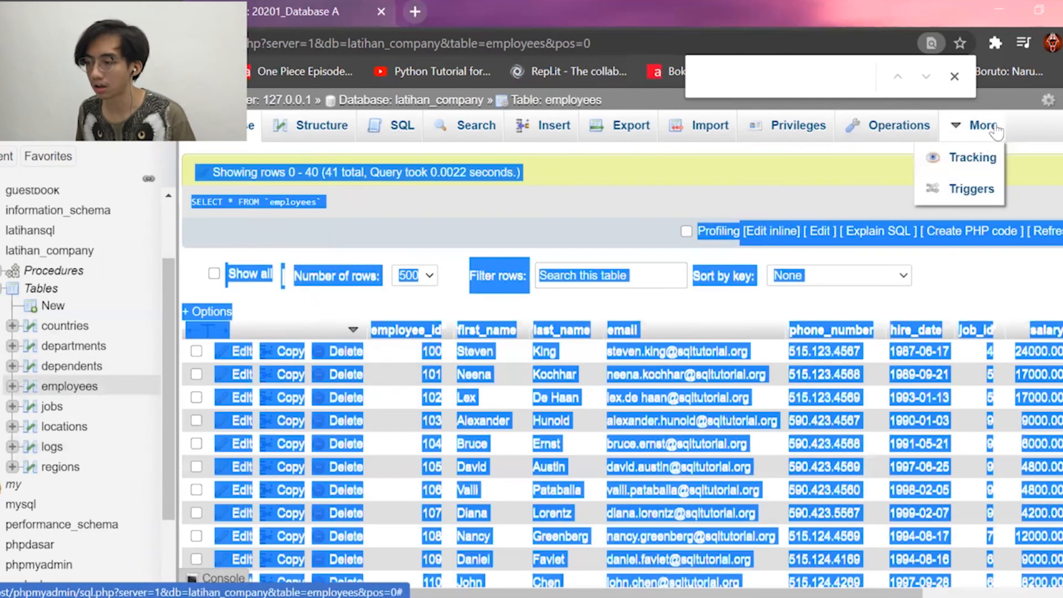
{"action": "left_click", "coordinate": [970, 194]}
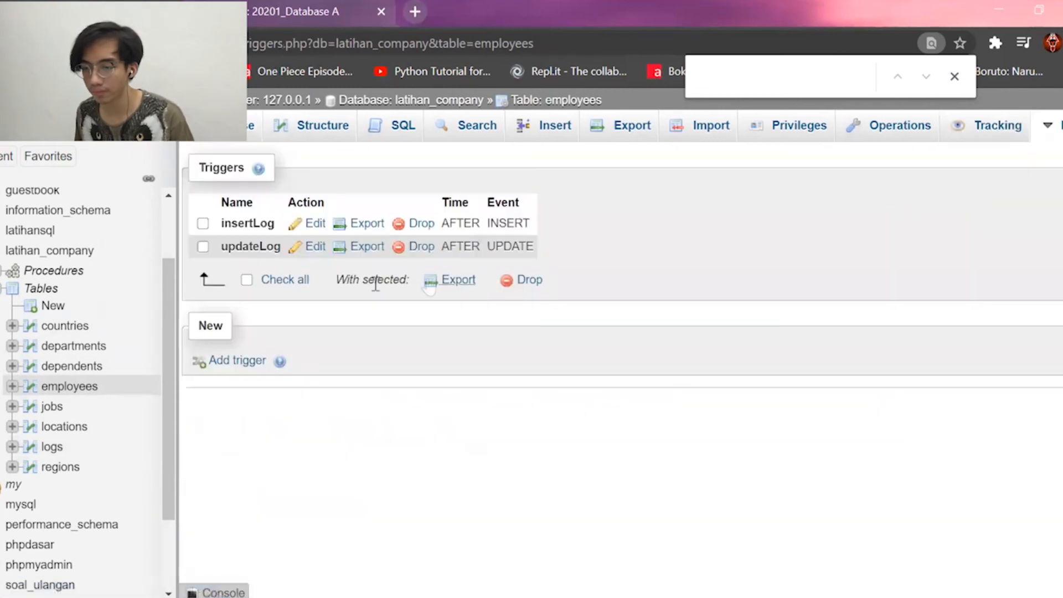
{"action": "left_click", "coordinate": [237, 362]}
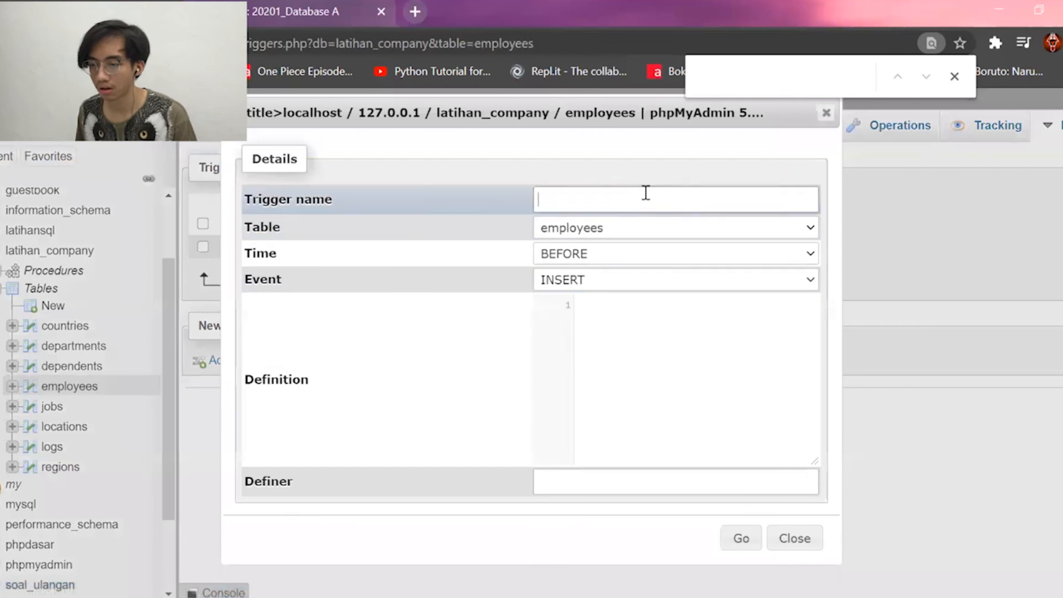
Name the trigger deleteLog and set its event to DELETE.
{"action": "type", "text": "deleteLo"}
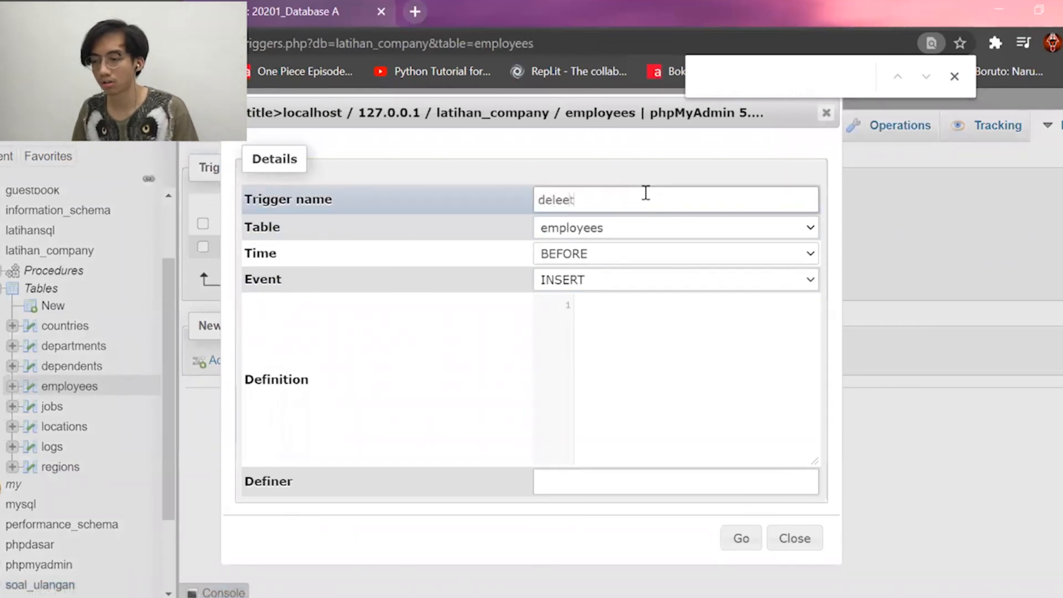
{"action": "type", "text": "g"}
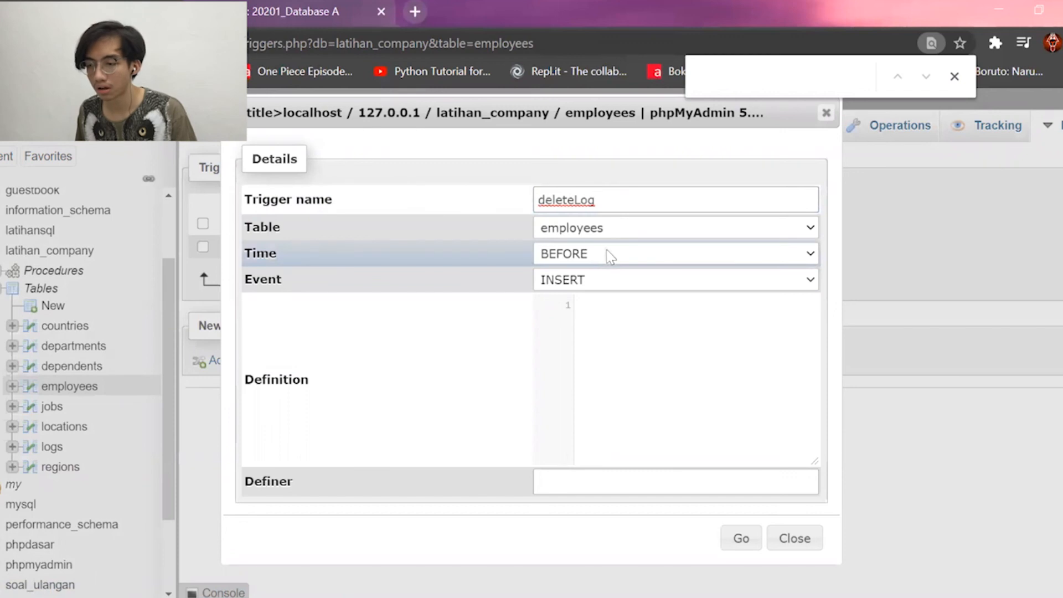
{"action": "left_click_drag", "start_coordinate": [602, 120], "coordinate": [614, 138]}
{"action": "left_click", "coordinate": [653, 298]}
{"action": "left_click", "coordinate": [656, 339]}
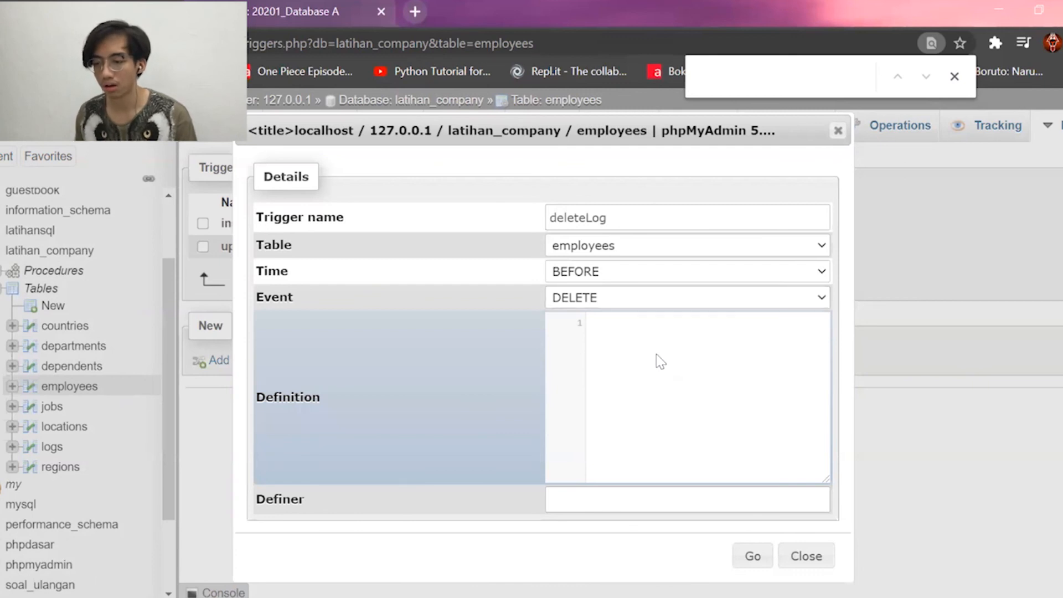
Enter INSERT INTO logs VALUES(null,OLD.employee_id,"DELETED",now()) as the definition and create the trigger.
{"action": "type", "text": "INSERT int"}
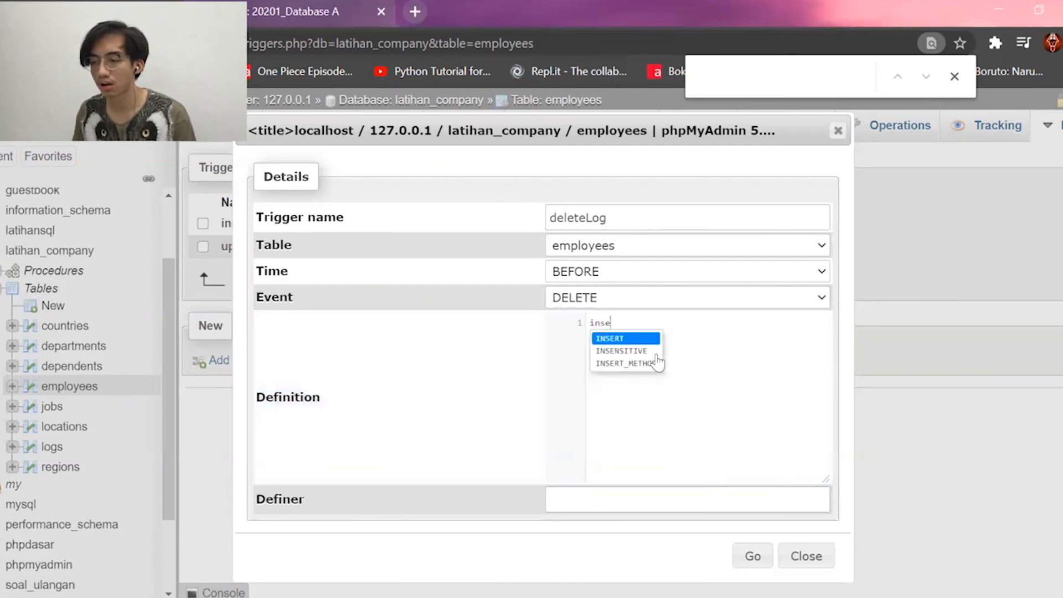
{"action": "key", "text": "Return"}
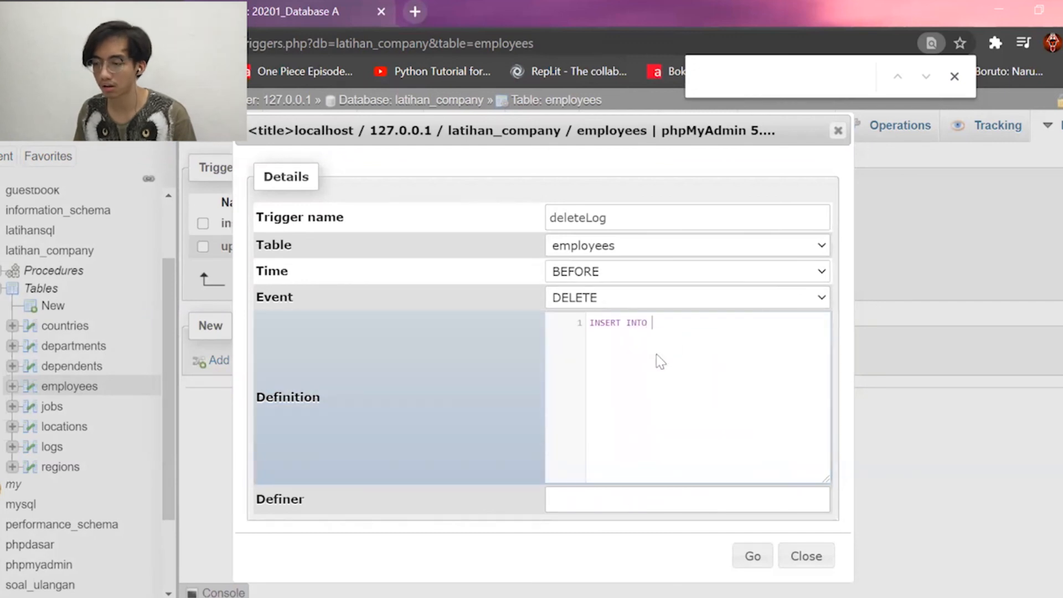
{"action": "type", "text": "logs"}
{"action": "key", "text": "Return"}
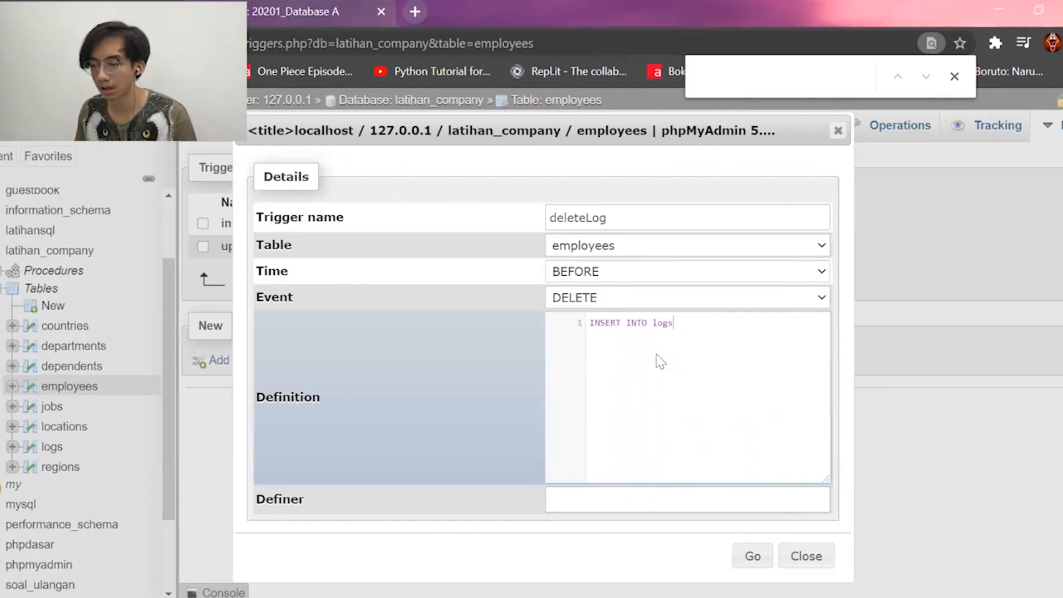
{"action": "type", "text": "valu"}
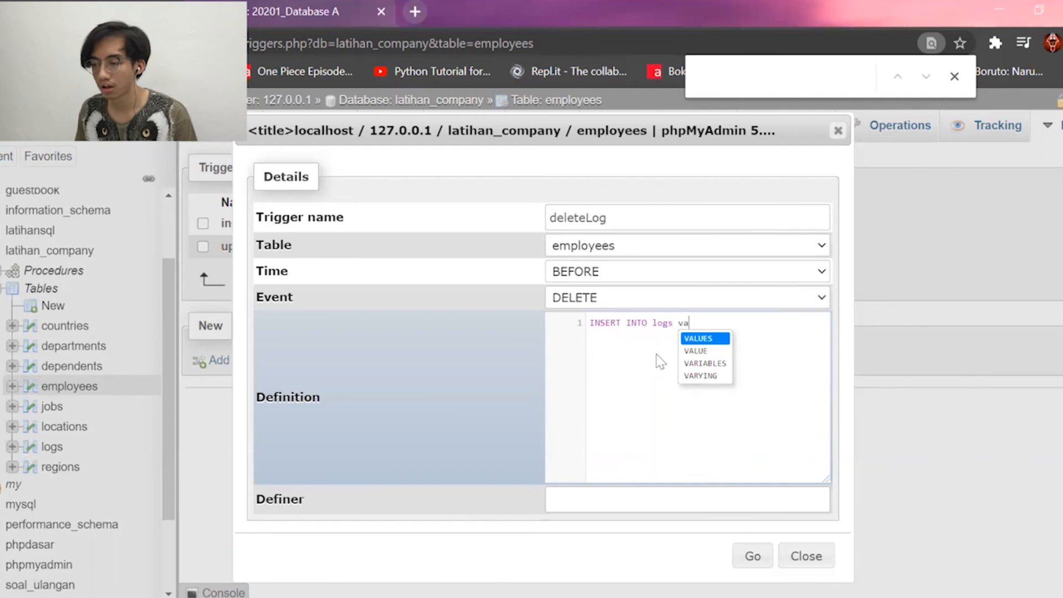
{"action": "key", "text": "Return"}
{"action": "type", "text": "(null,"}
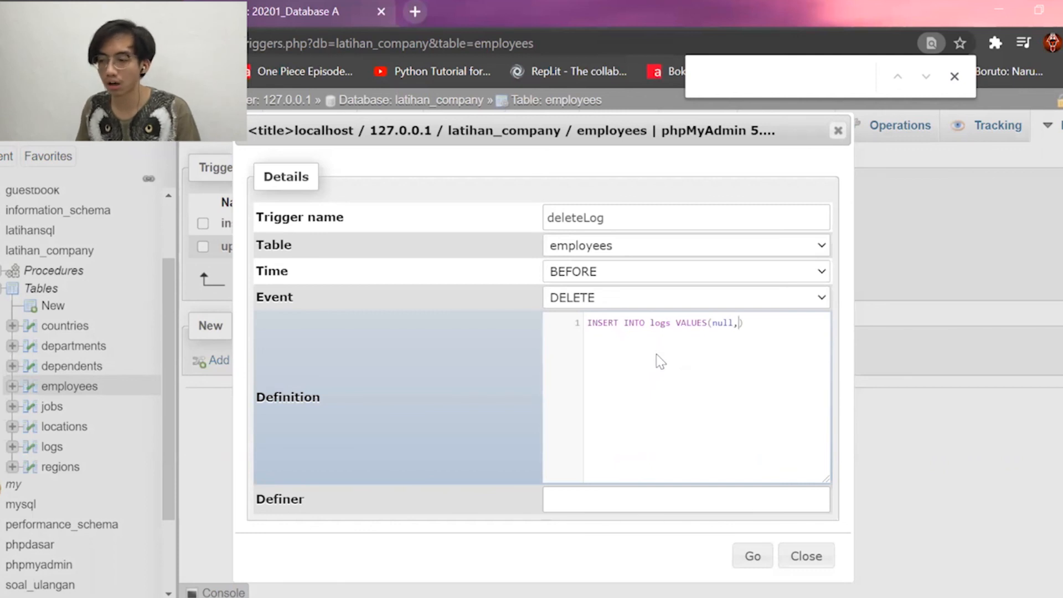
{"action": "type", "text": "OLD."}
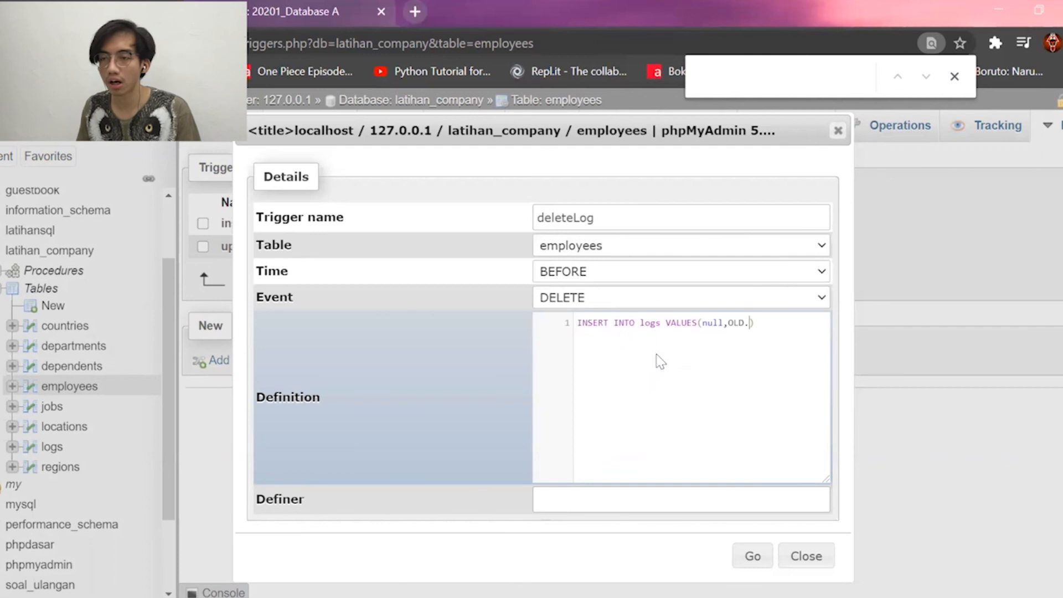
{"action": "type", "text": "employee_id,\"DELETED\",now()"}
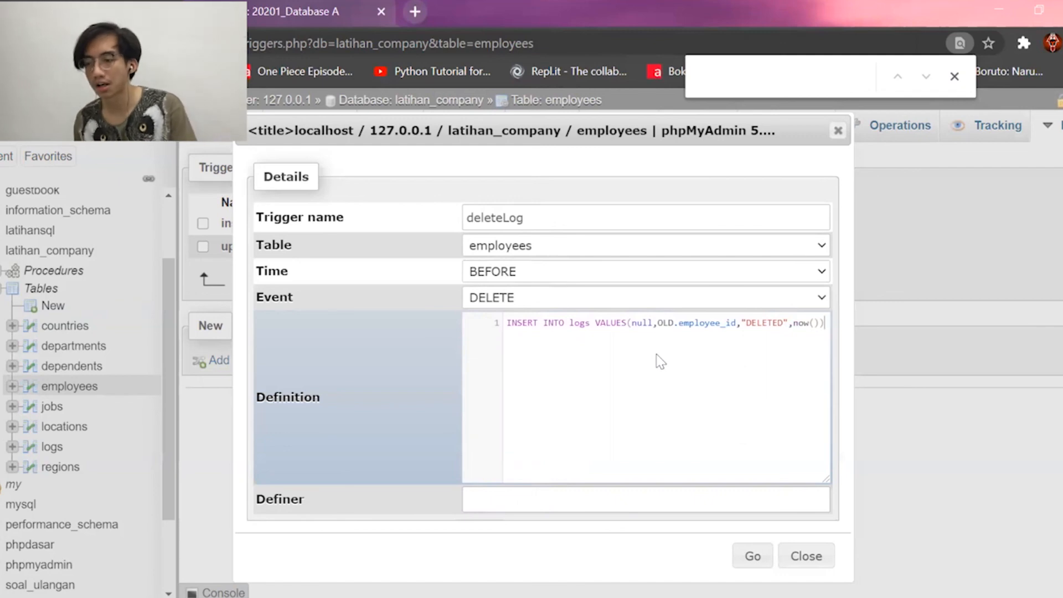
{"action": "left_click", "coordinate": [753, 556]}
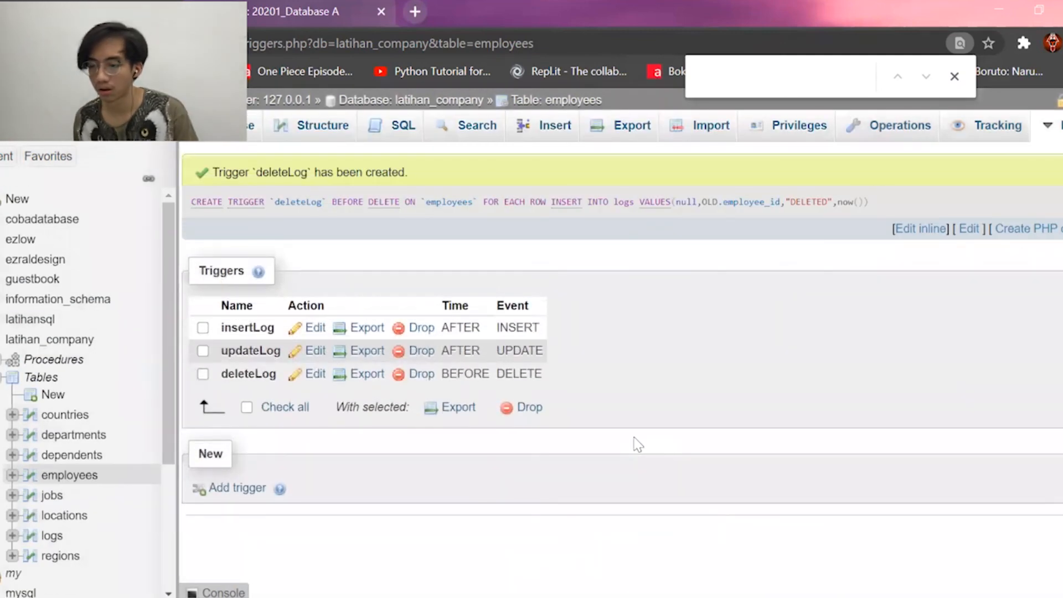
Leave the triggers page and browse the employees rows down to employee 207.
{"action": "left_click", "coordinate": [319, 125]}
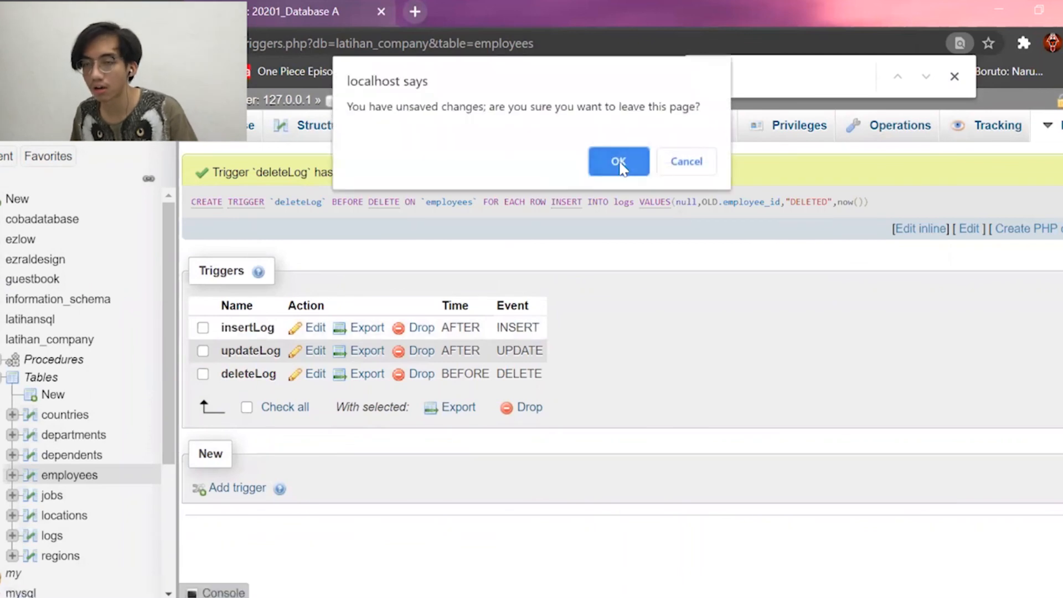
{"action": "left_click", "coordinate": [620, 161]}
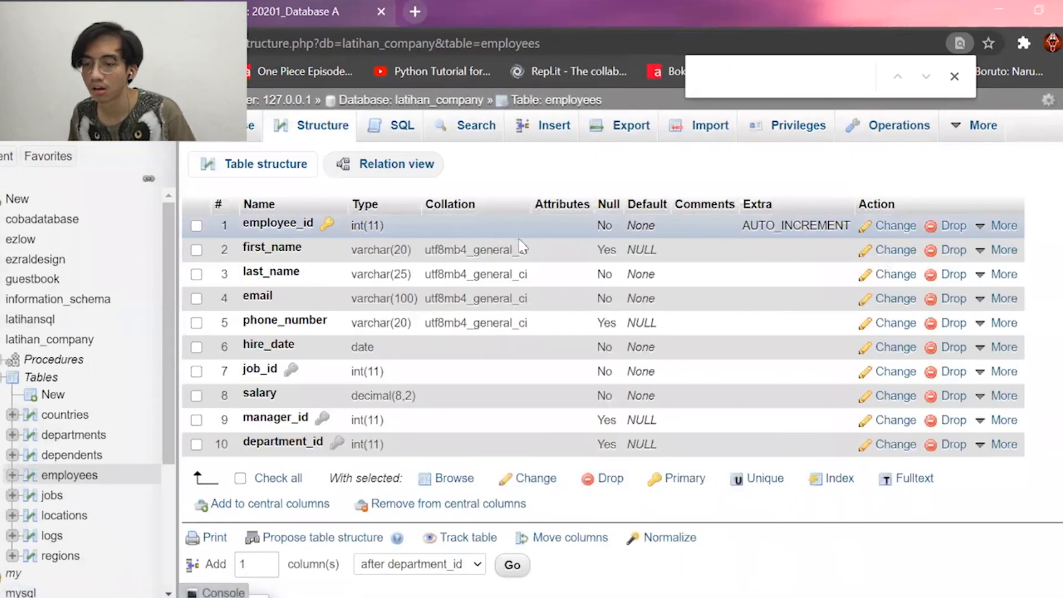
{"action": "scroll", "coordinate": [529, 241], "scroll_direction": "down", "scroll_amount": 5}
{"action": "scroll", "coordinate": [531, 241], "scroll_direction": "up", "scroll_amount": 4}
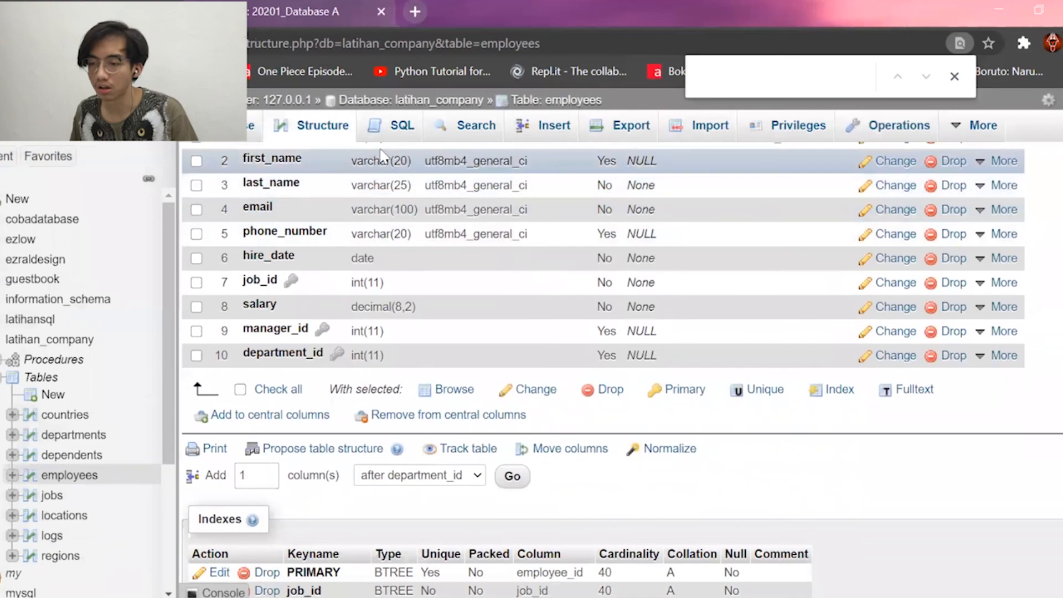
{"action": "left_click", "coordinate": [210, 126]}
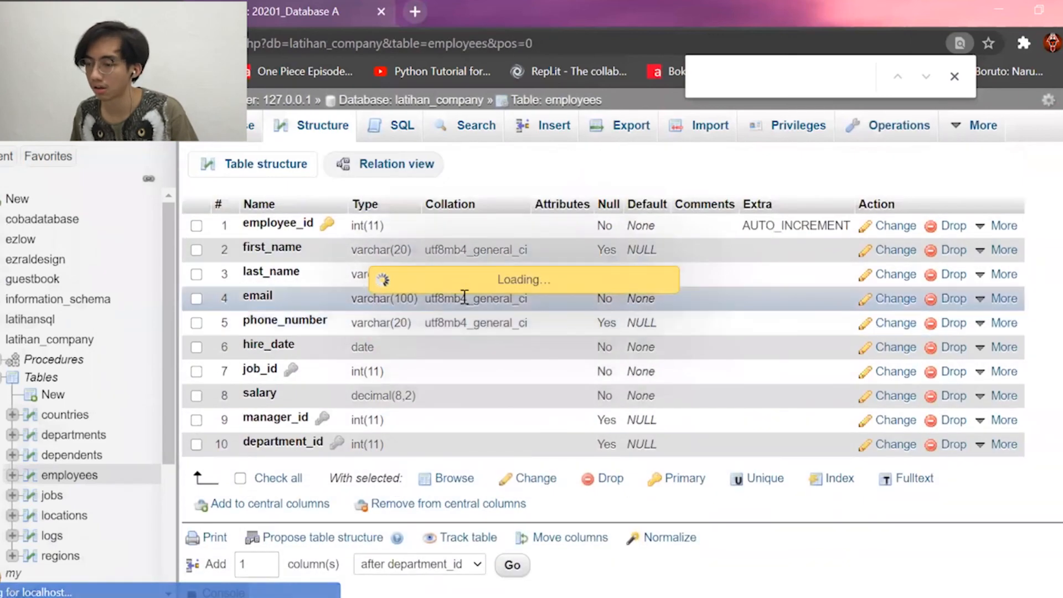
{"action": "scroll", "coordinate": [474, 309], "scroll_direction": "down", "scroll_amount": 12}
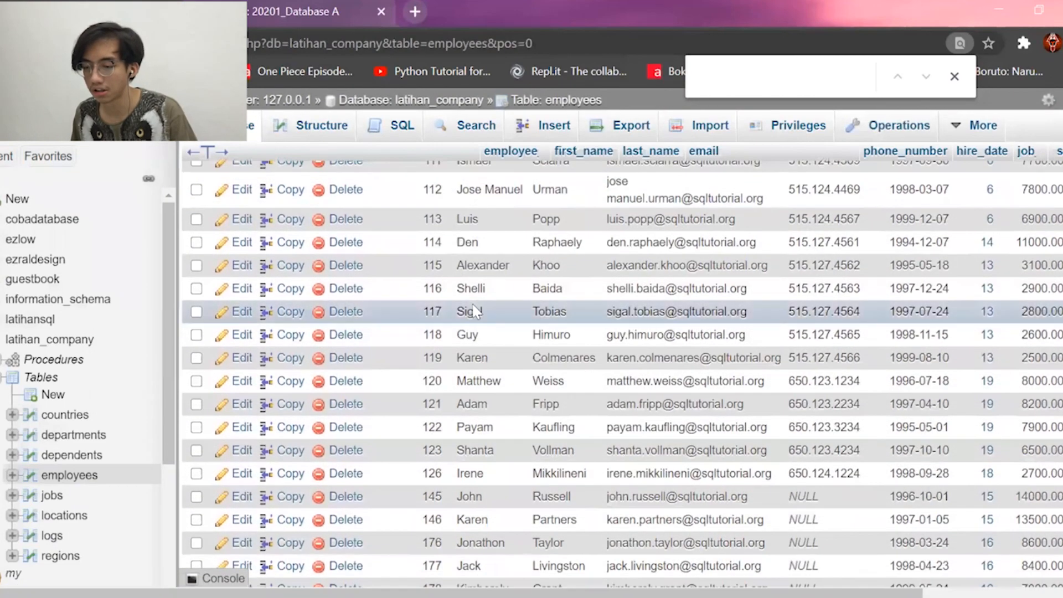
{"action": "scroll", "coordinate": [474, 313], "scroll_direction": "down", "scroll_amount": 4}
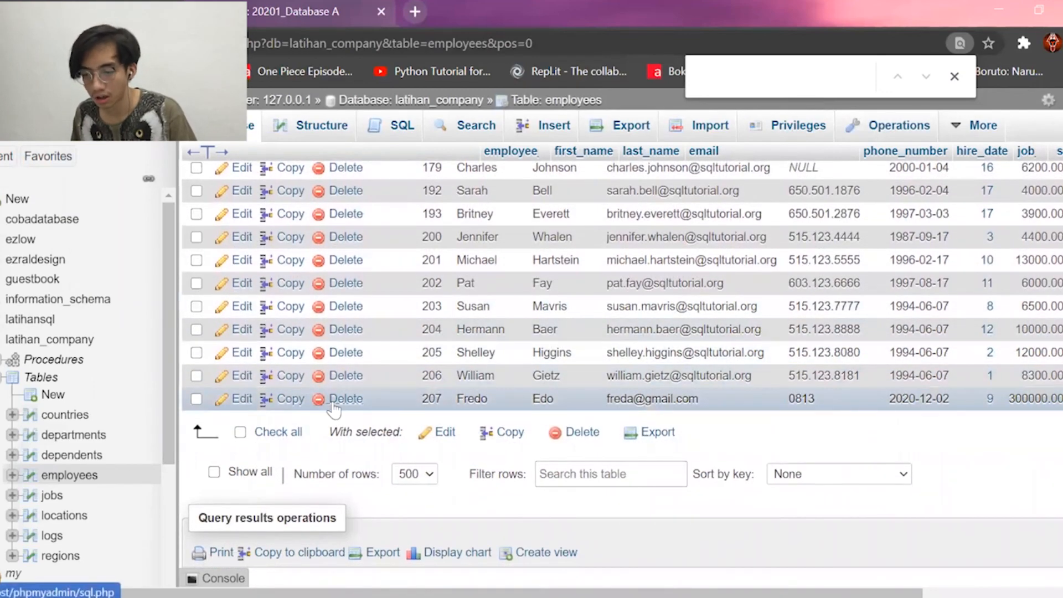
Delete employee 207's row and confirm the deletion.
{"action": "left_click", "coordinate": [334, 407]}
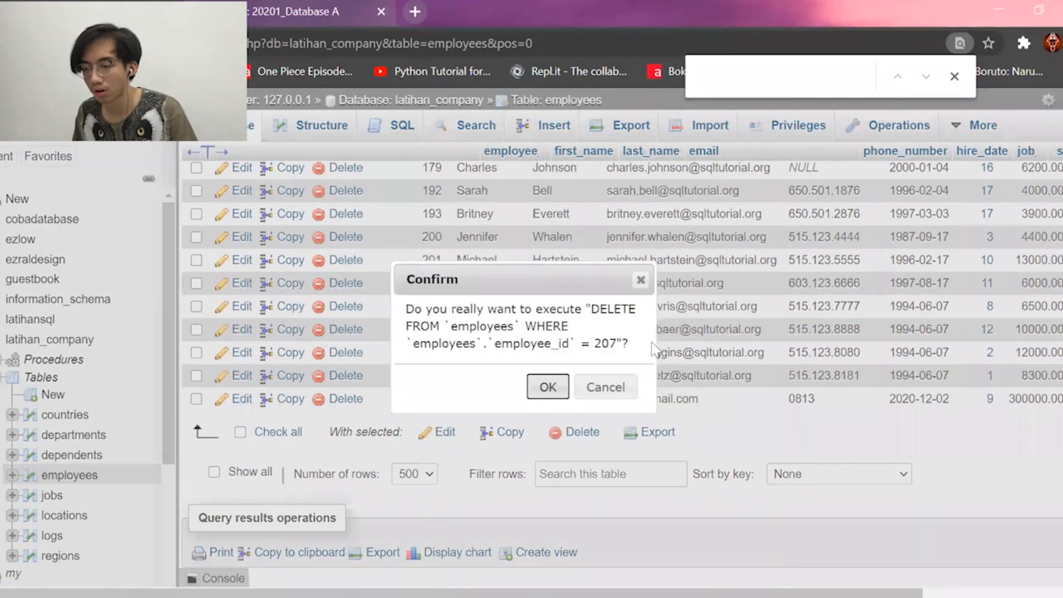
{"action": "left_click", "coordinate": [557, 385]}
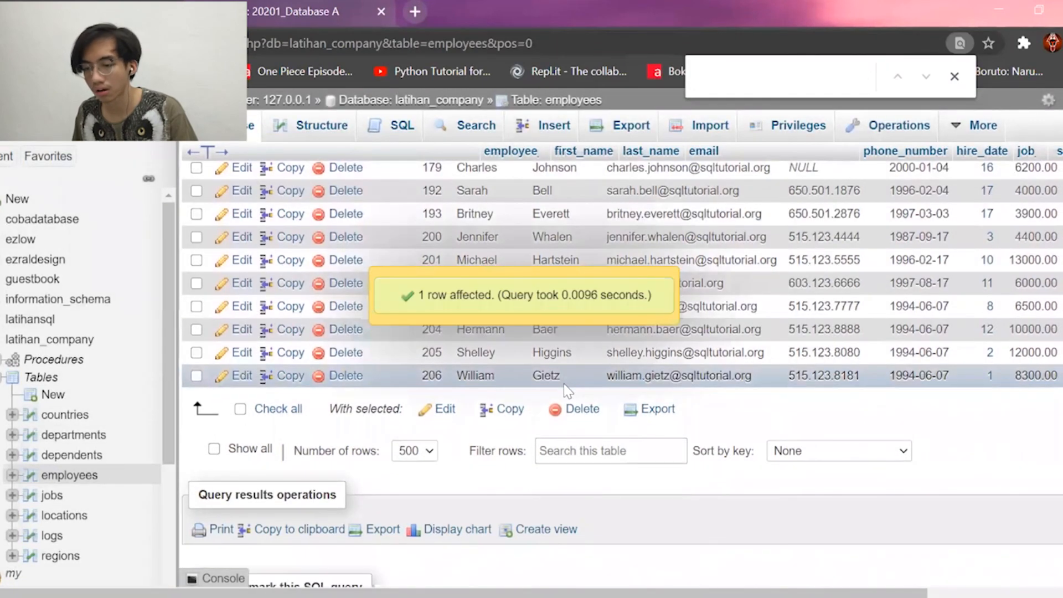
{"action": "scroll", "coordinate": [53, 501], "scroll_direction": "down", "scroll_amount": 3}
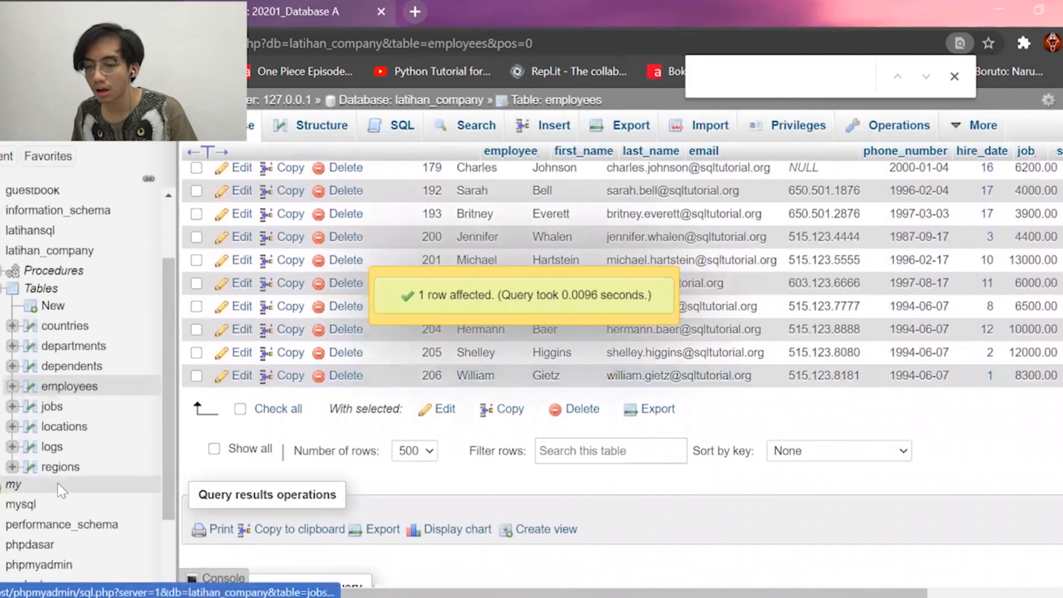
{"action": "left_click", "coordinate": [49, 454]}
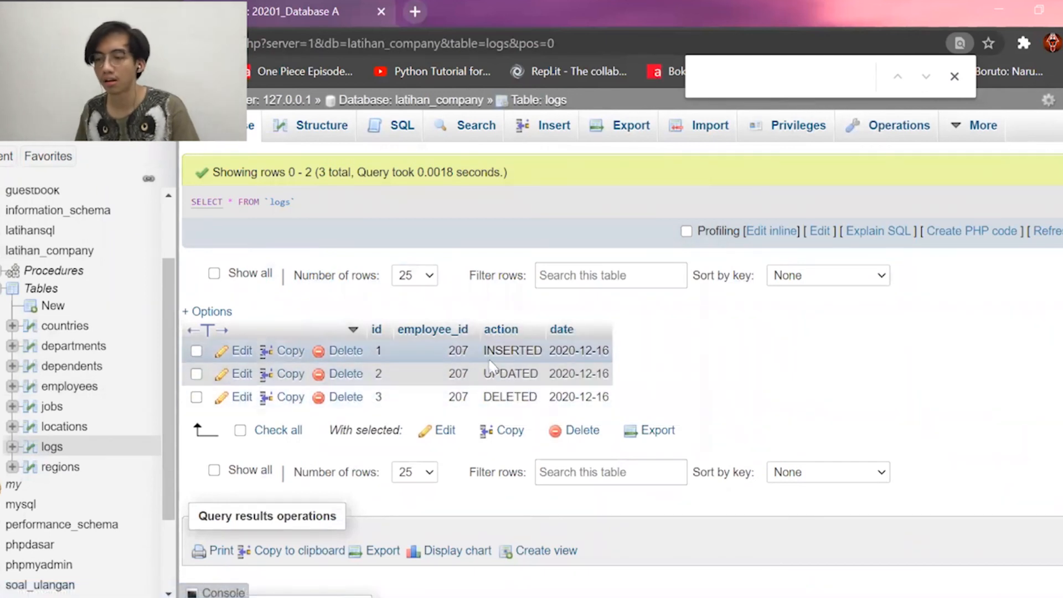
Sort the logs rows by id ascending and highlight the INSERTED, UPDATED and DELETED entries.
{"action": "left_click", "coordinate": [377, 330]}
{"action": "left_click_drag", "start_coordinate": [562, 353], "coordinate": [560, 353]}
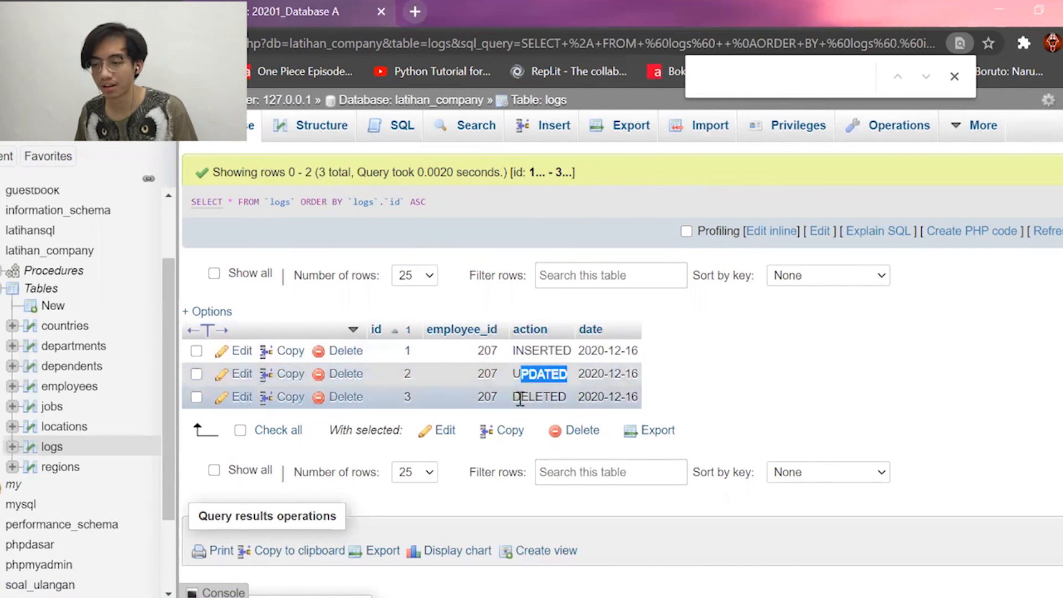
{"action": "left_click_drag", "start_coordinate": [570, 396], "coordinate": [191, 328]}
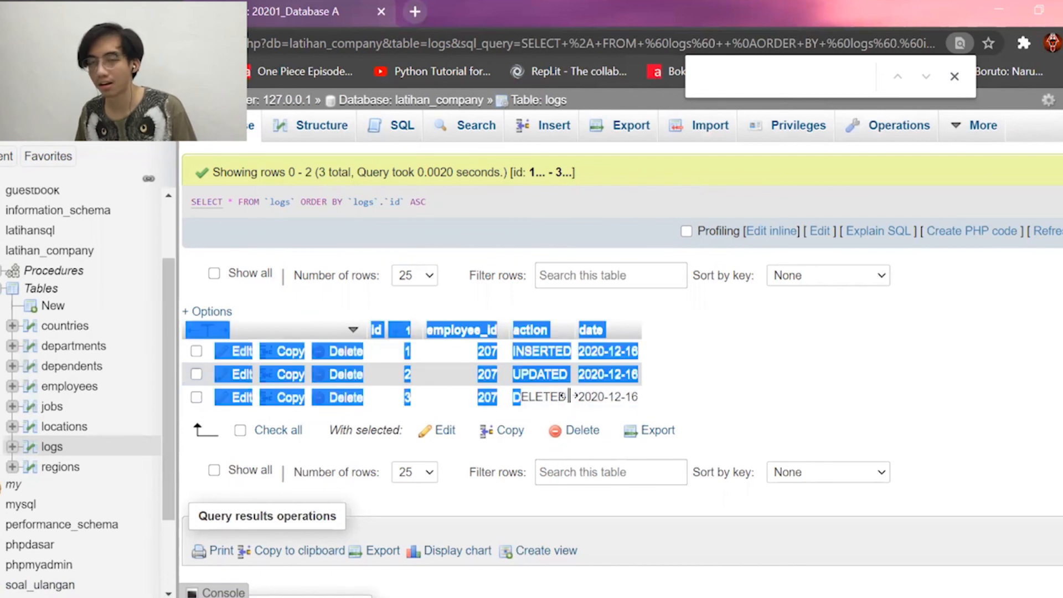
{"action": "left_click", "coordinate": [859, 375]}
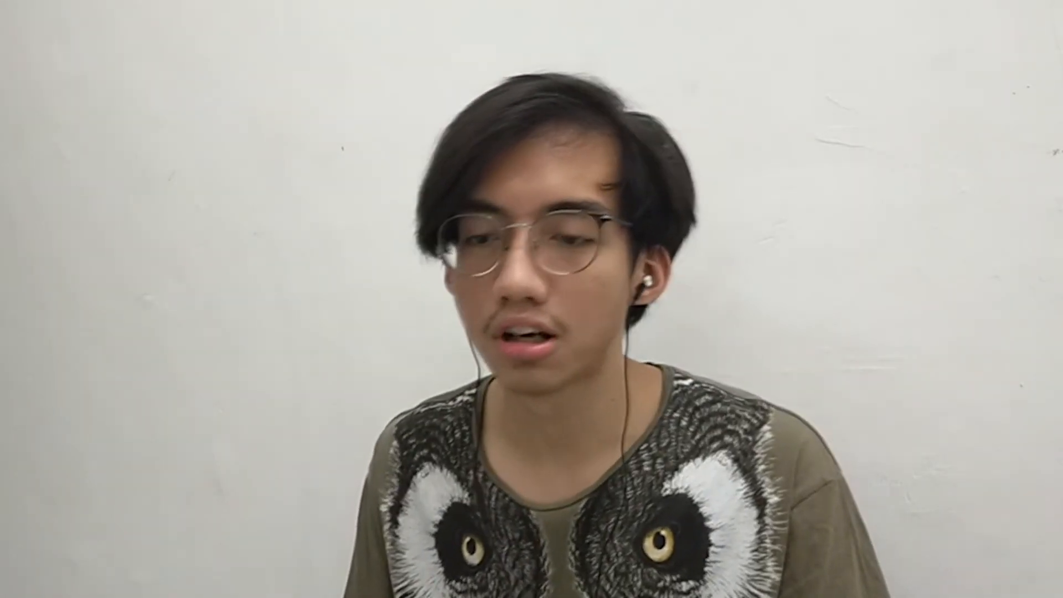